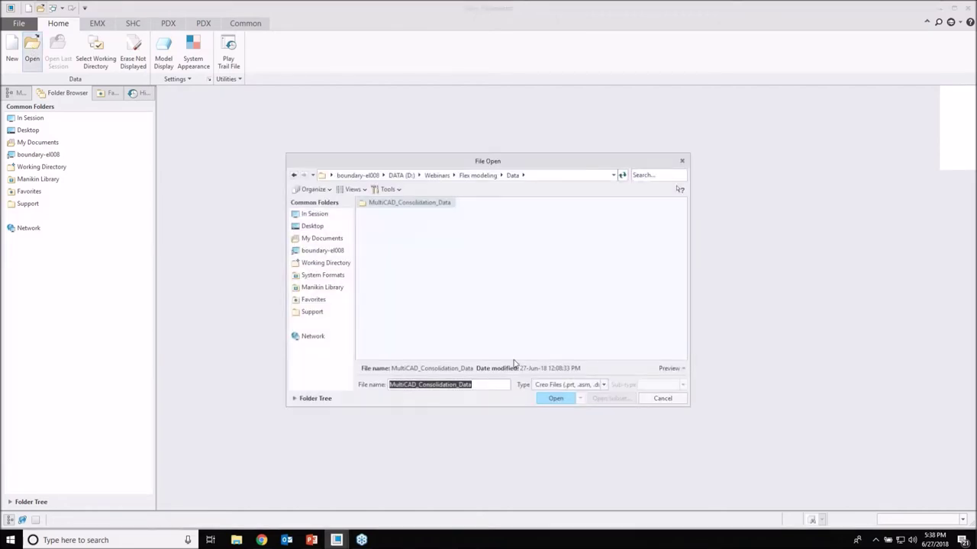
Step: List all file types in the Data folder and choose d_Step214_ShtMtlPartLow.stp for import
left_click(546, 385)
left_click(548, 395)
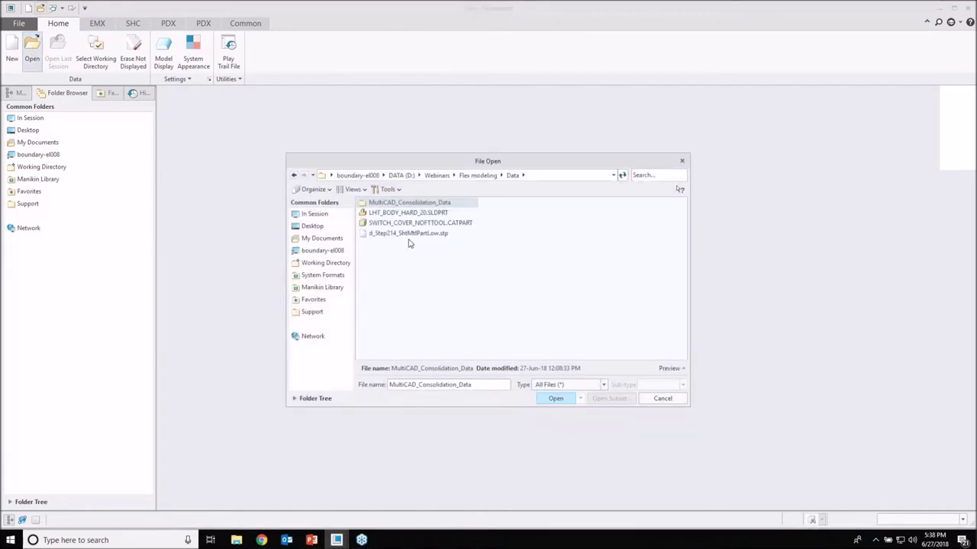
left_click(409, 233)
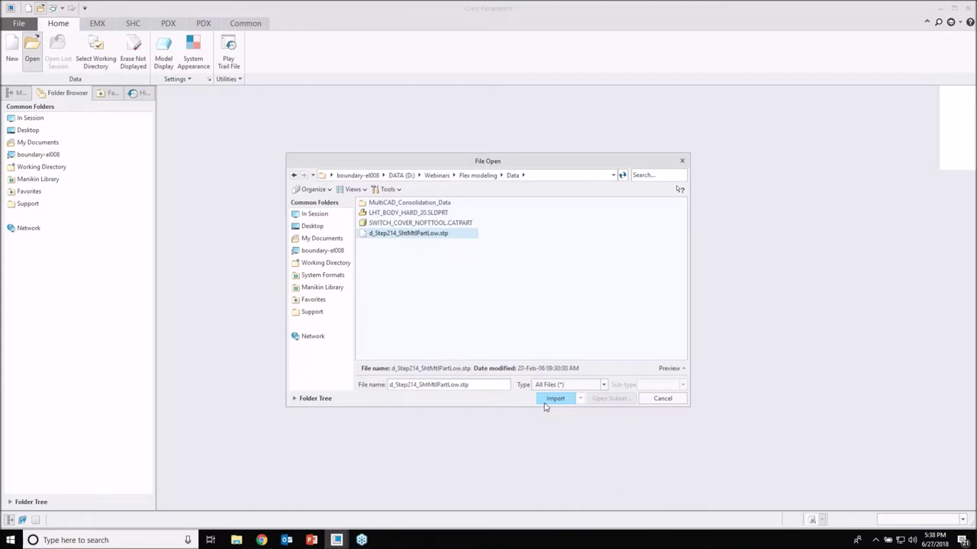
left_click(549, 400)
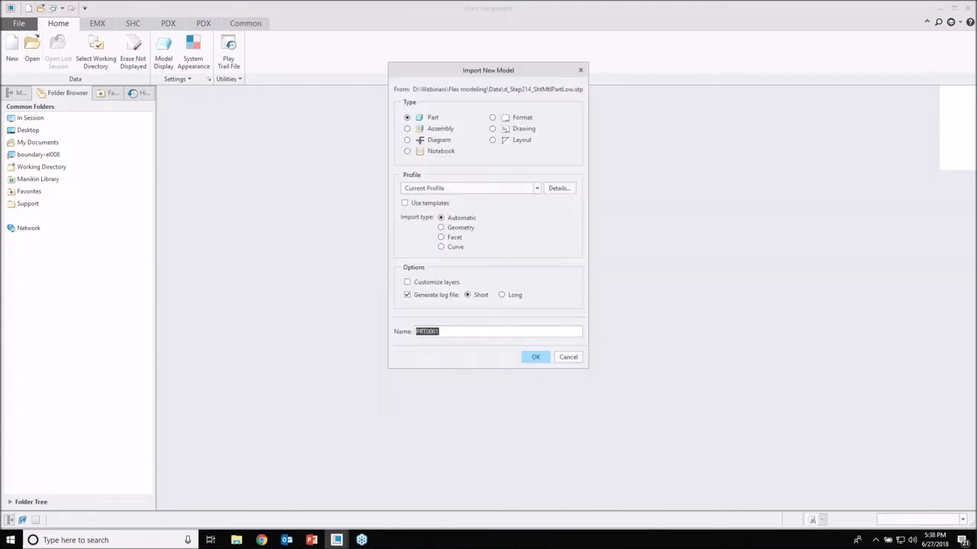
Step: Import the STEP file as a part with the Use templates option enabled, keeping the name PRT0001
left_click(405, 203)
left_click_drag(464, 73, 444, 103)
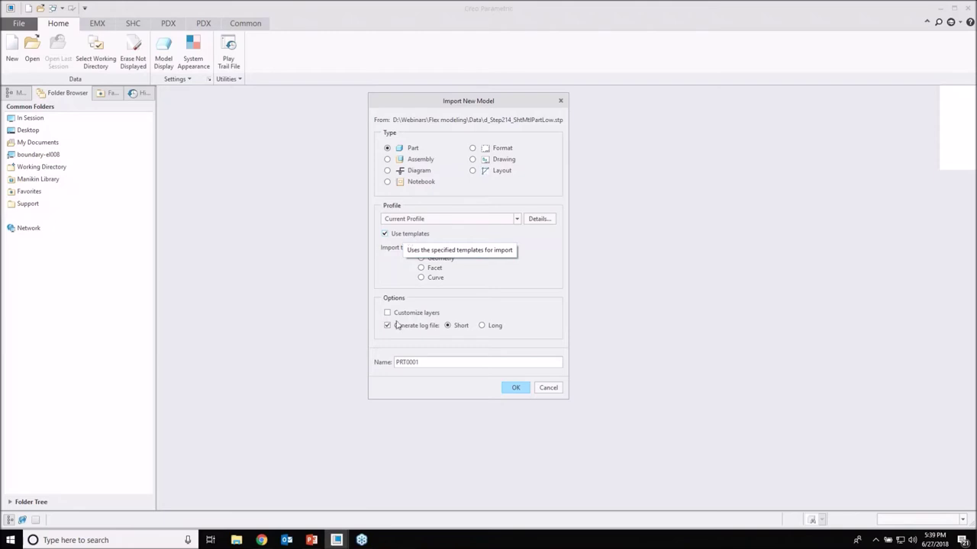
left_click(516, 388)
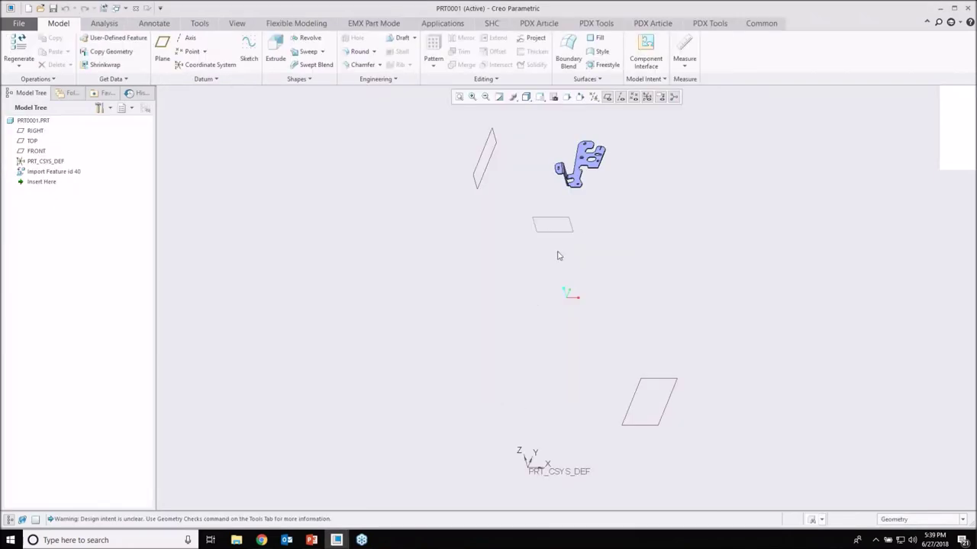
Step: Turn off the display of datum planes, axes, points, coordinate systems and the spin center
middle_click_drag(586, 202, 519, 341, "shift")
scroll(489, 309, "down", 5)
scroll(491, 312, "down", 4)
scroll(529, 273, "down", 4)
scroll(557, 254, "up", 1)
scroll(545, 267, "up", 2)
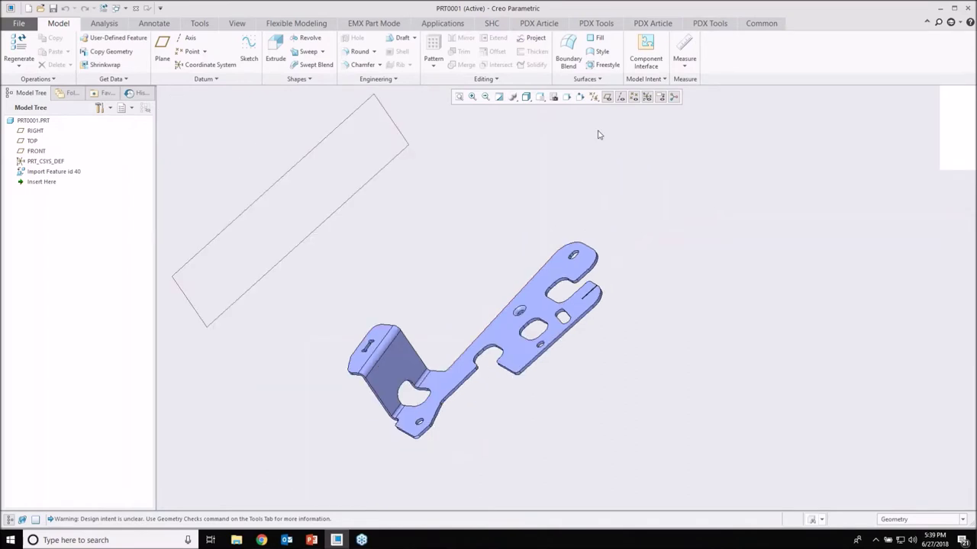
left_click(611, 99)
left_click(622, 98)
left_click(635, 98)
left_click(648, 99)
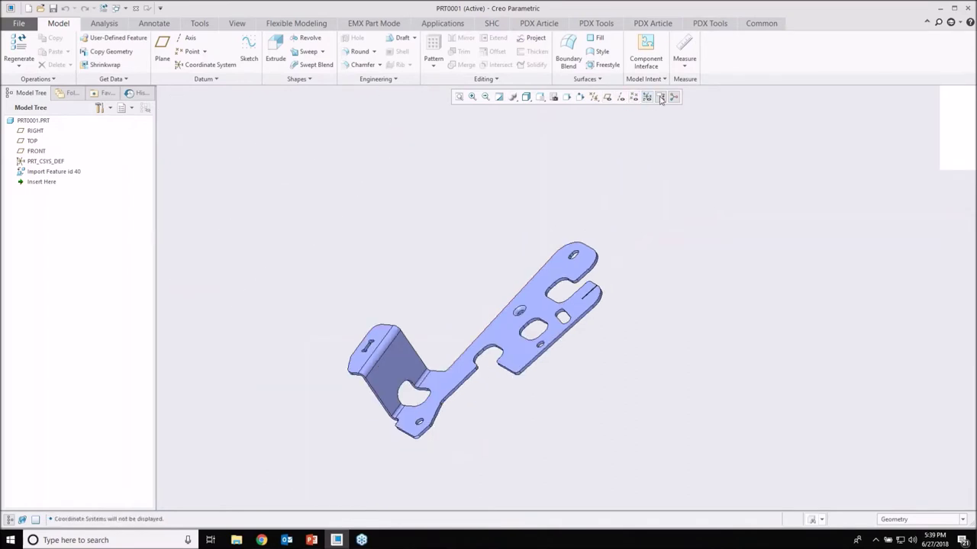
left_click(674, 97)
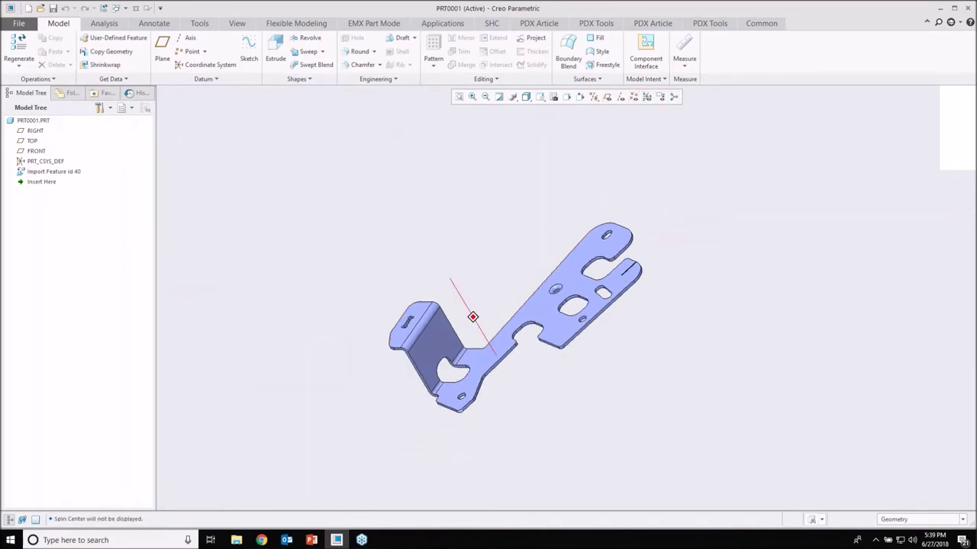
Step: Switch the bracket's display style to wireframe for checking the edges around its lower corner
middle_click_drag(473, 317, 540, 314)
scroll(497, 282, "down", 2)
mouse_move(497, 281)
middle_mouse_down()
mouse_move(518, 275)
mouse_move(529, 252)
mouse_move(561, 254)
mouse_move(534, 207)
middle_mouse_up()
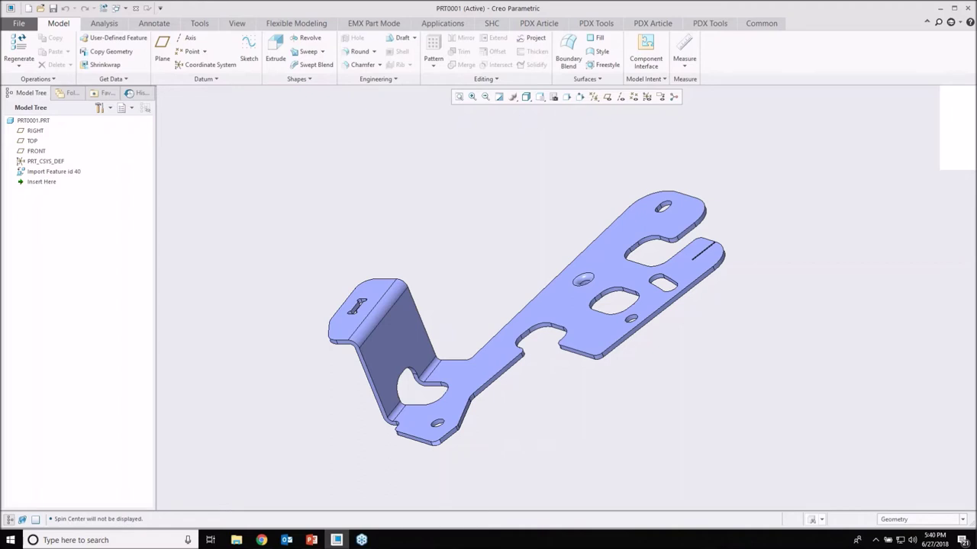
scroll(444, 448, "down", 8)
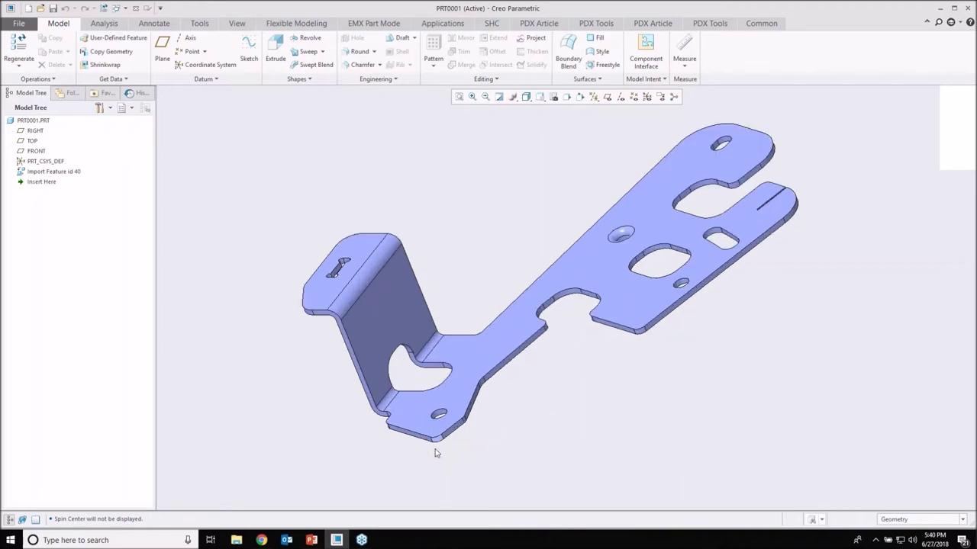
scroll(458, 398, "up", 8)
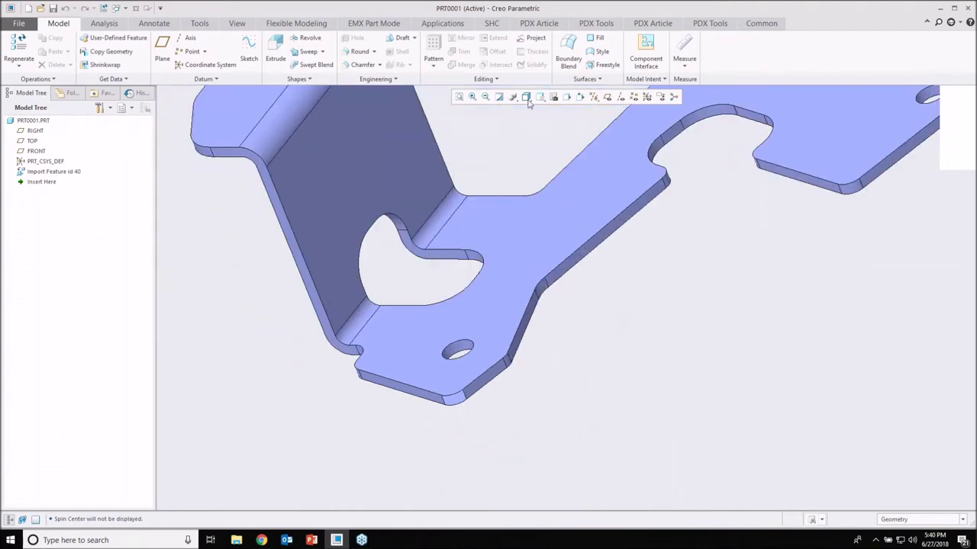
left_click(526, 97)
left_click(551, 165)
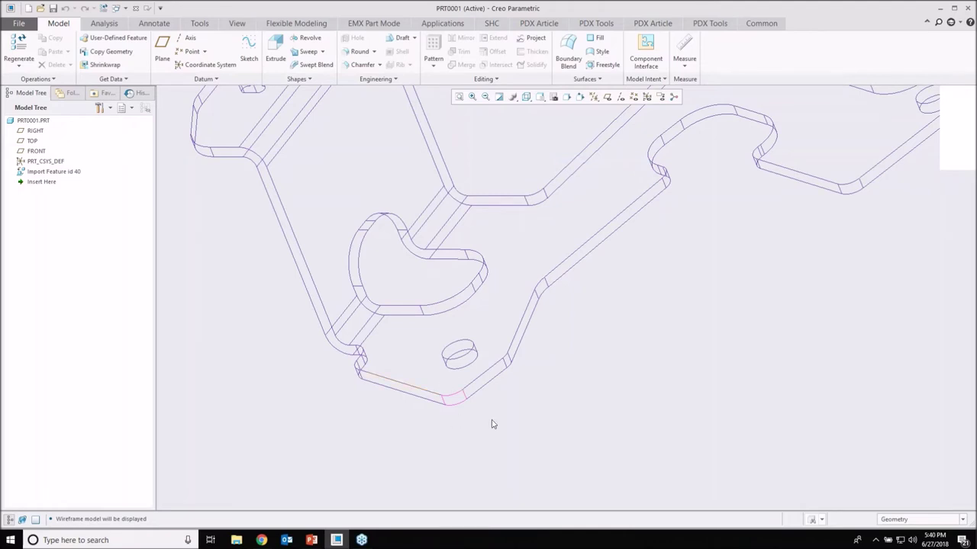
Step: Edit the definition of the import feature and open its geometry in Import DataDoctor
scroll(471, 422, "down", 3)
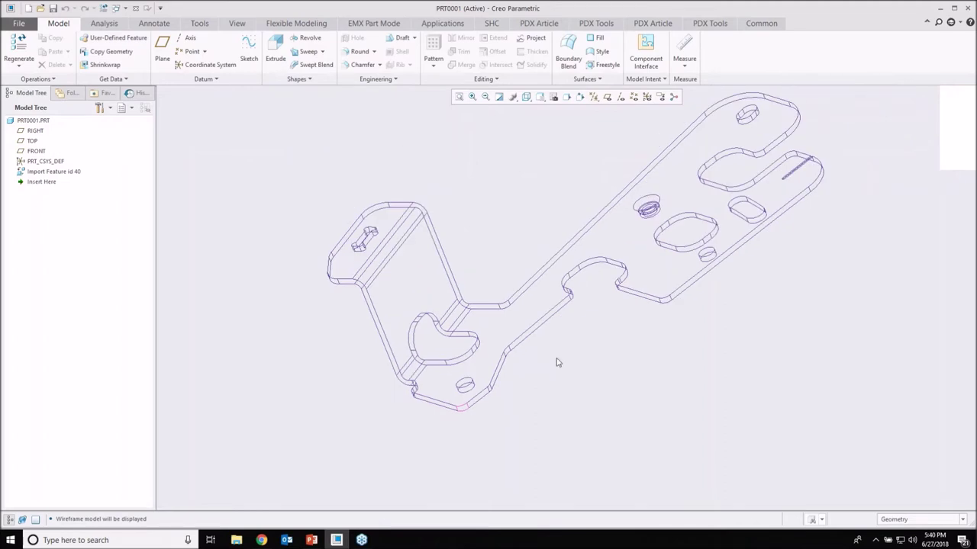
middle_click_drag(560, 350, 523, 367, "shift")
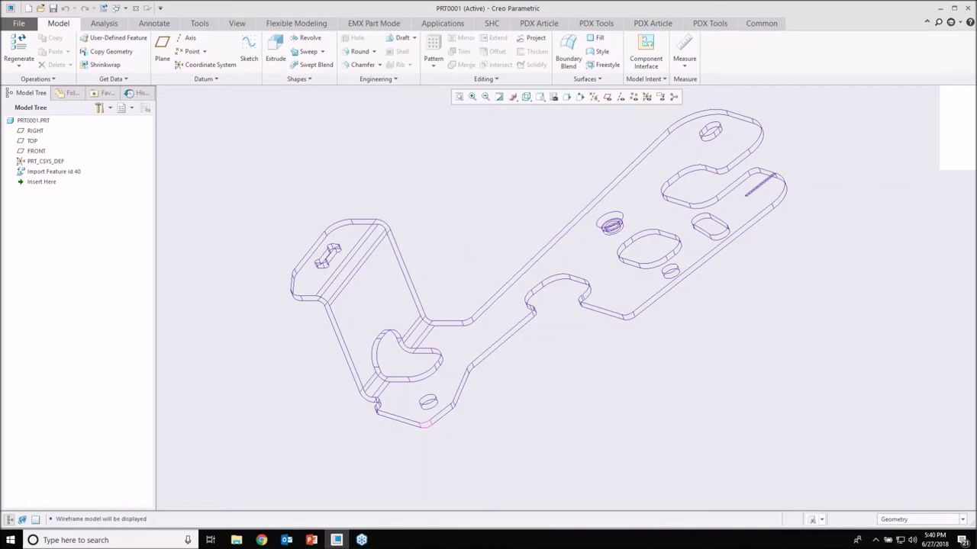
left_click(52, 175)
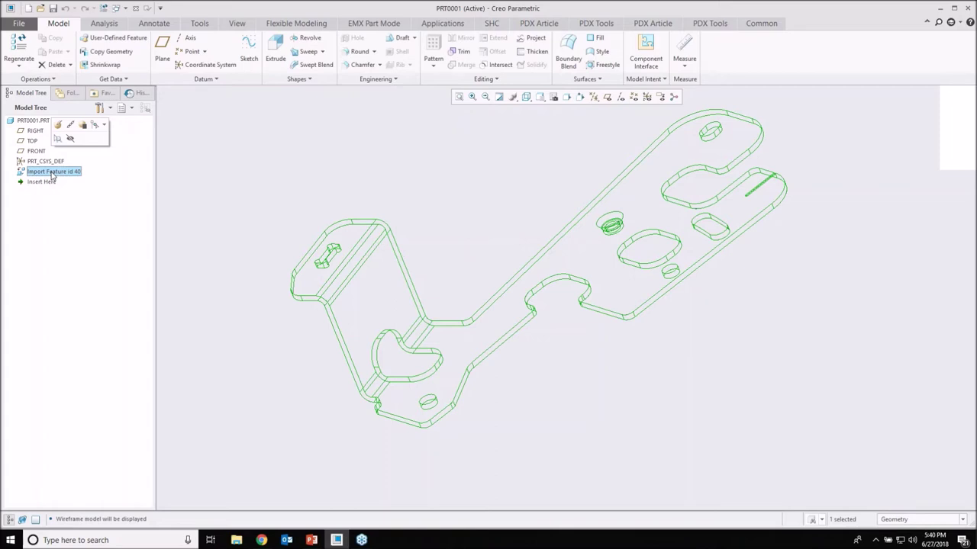
left_click(60, 126)
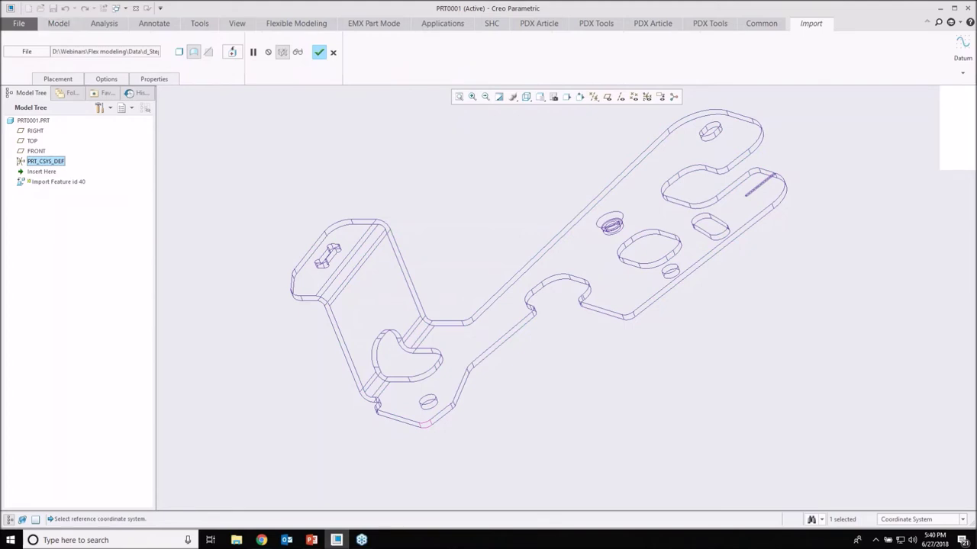
left_click(233, 53)
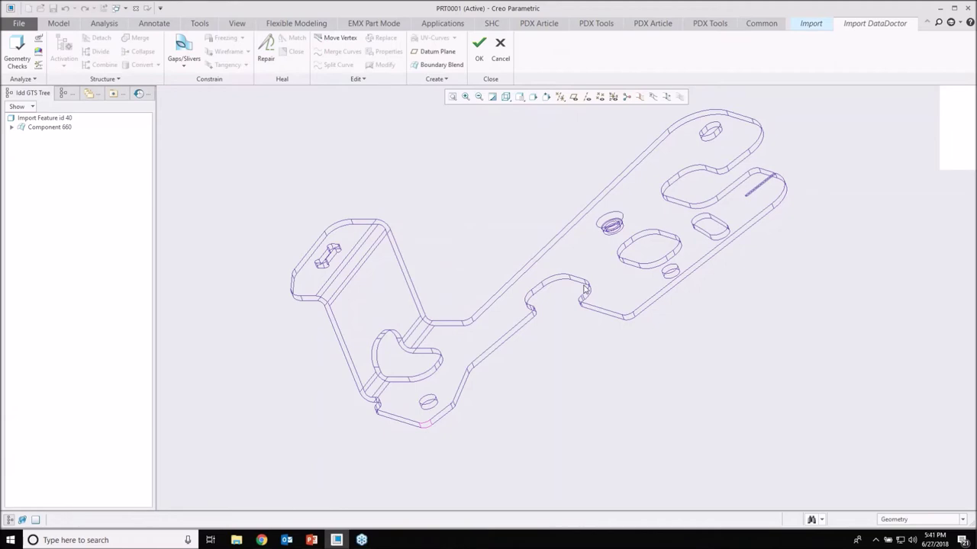
Step: Examine the wireframe edges around the plate's holes, cutouts and rounded lower corner for missing surfaces
scroll(603, 267, "down", 5)
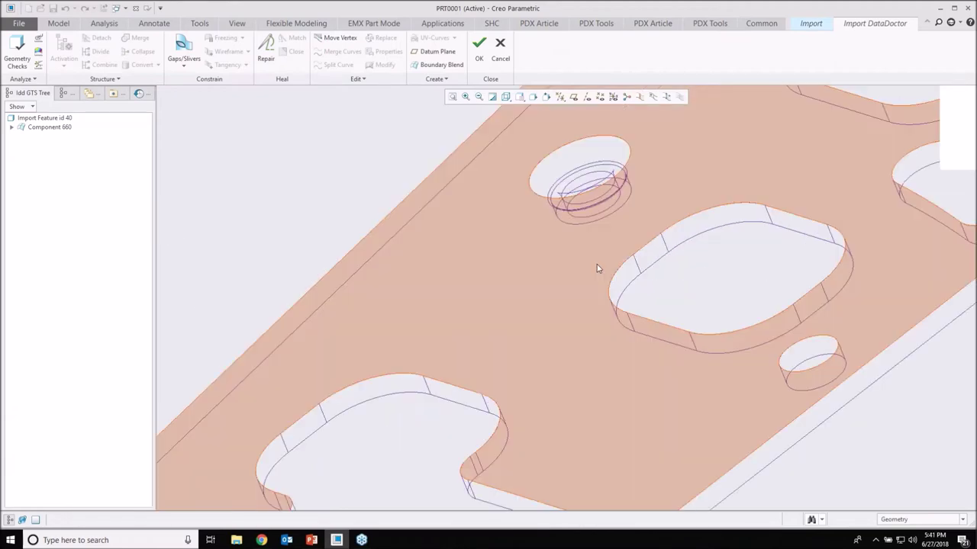
scroll(598, 267, "up", 2)
mouse_move(599, 256)
middle_mouse_down()
mouse_move(611, 293)
mouse_move(580, 267)
middle_mouse_up()
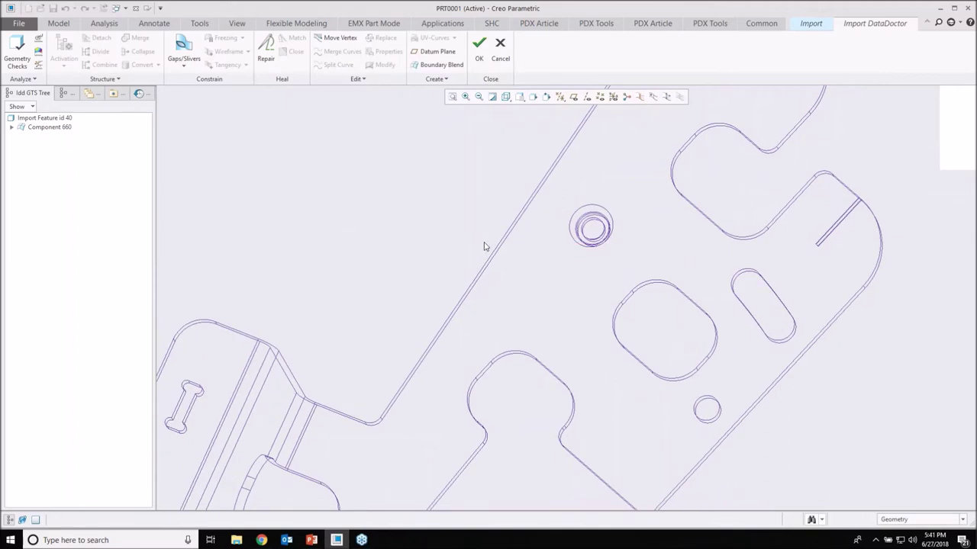
scroll(503, 241, "down", 5)
middle_click_drag(519, 236, 462, 340)
scroll(461, 340, "up", 6)
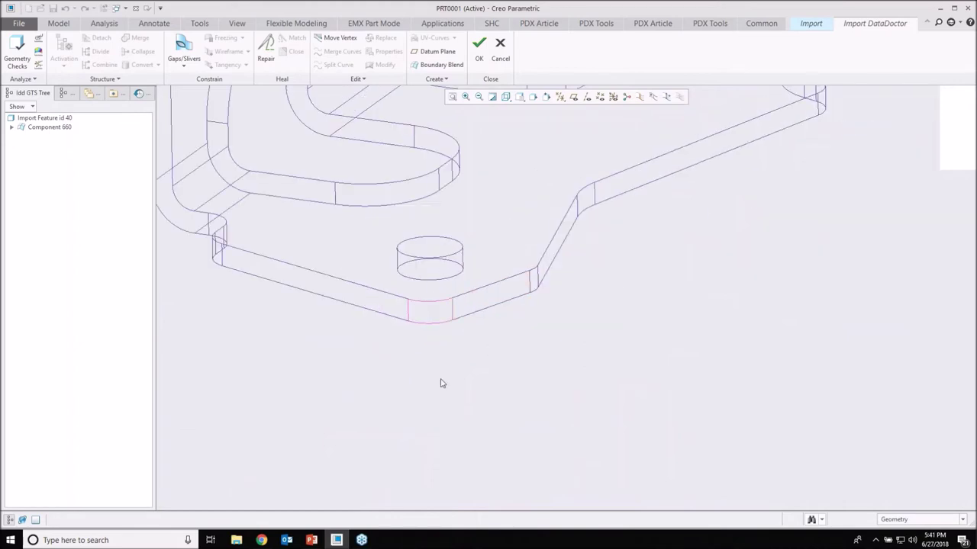
scroll(440, 383, "down", 4)
scroll(440, 381, "down", 2)
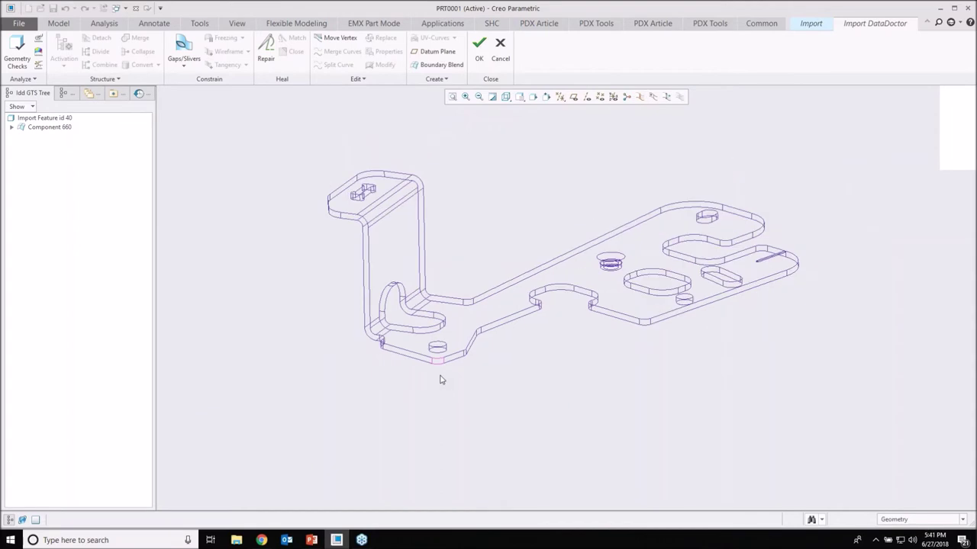
scroll(440, 379, "up", 4)
scroll(440, 351, "up", 2)
mouse_move(441, 337)
middle_mouse_down()
mouse_move(441, 353)
mouse_move(438, 342)
middle_mouse_up()
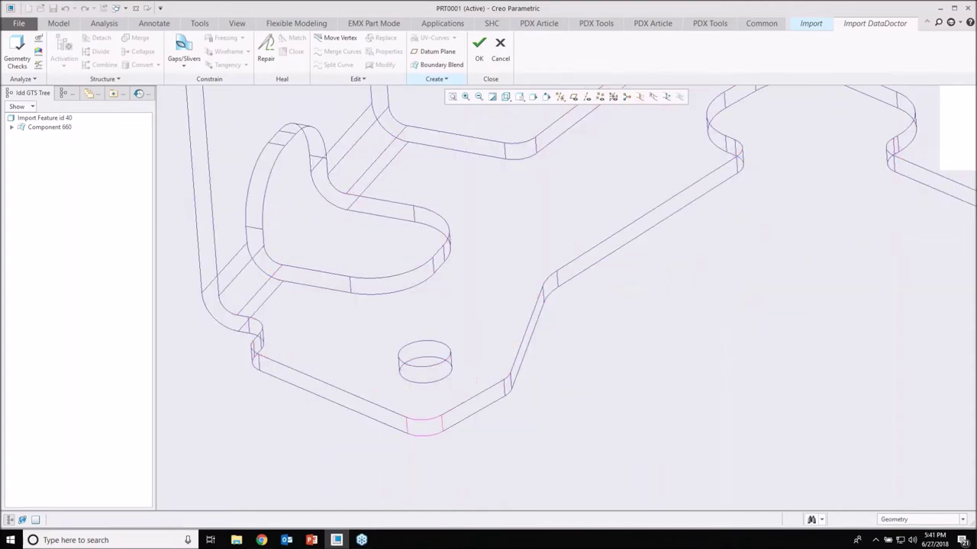
Step: Start a boundary blend at the open rounded corner with its upper and lower arc edges as first-direction chains
left_click(437, 64)
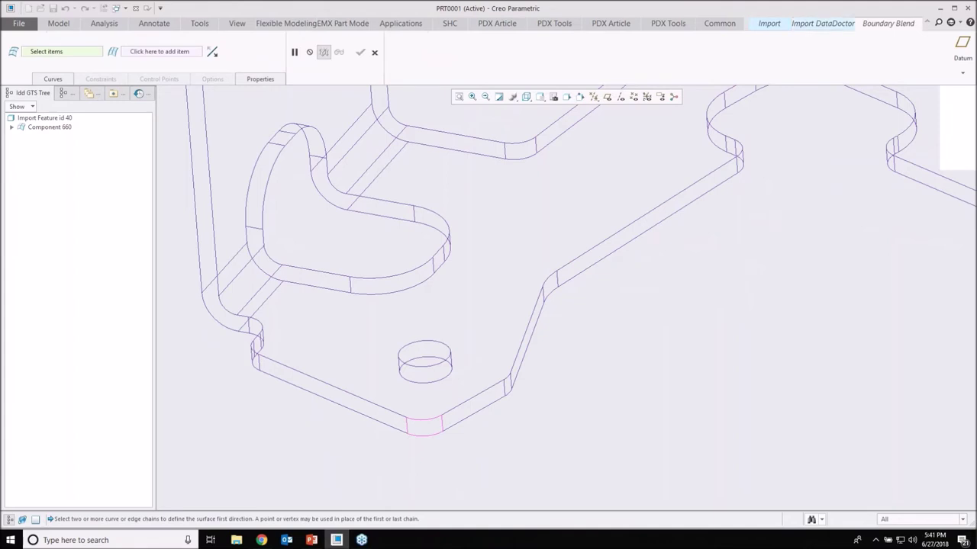
left_click(418, 425)
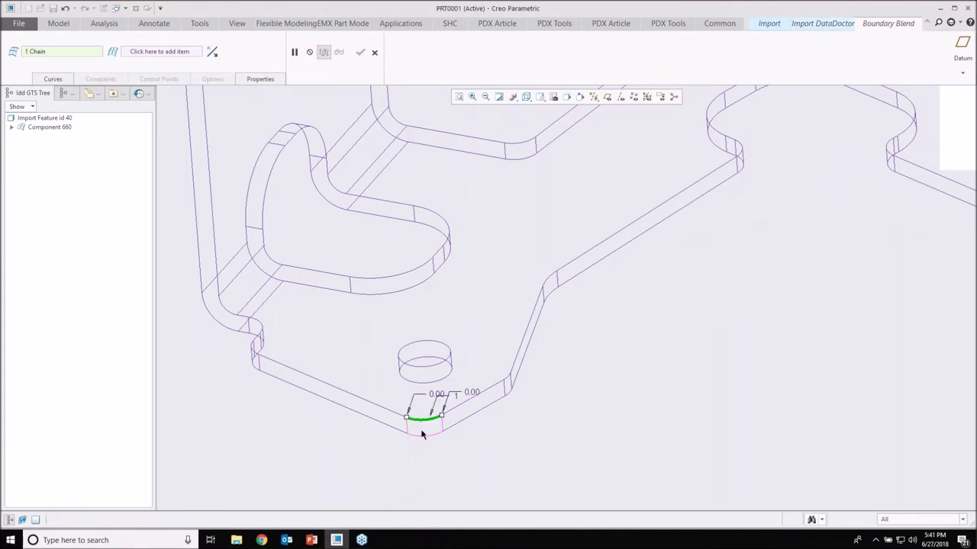
left_click(424, 434, "ctrl")
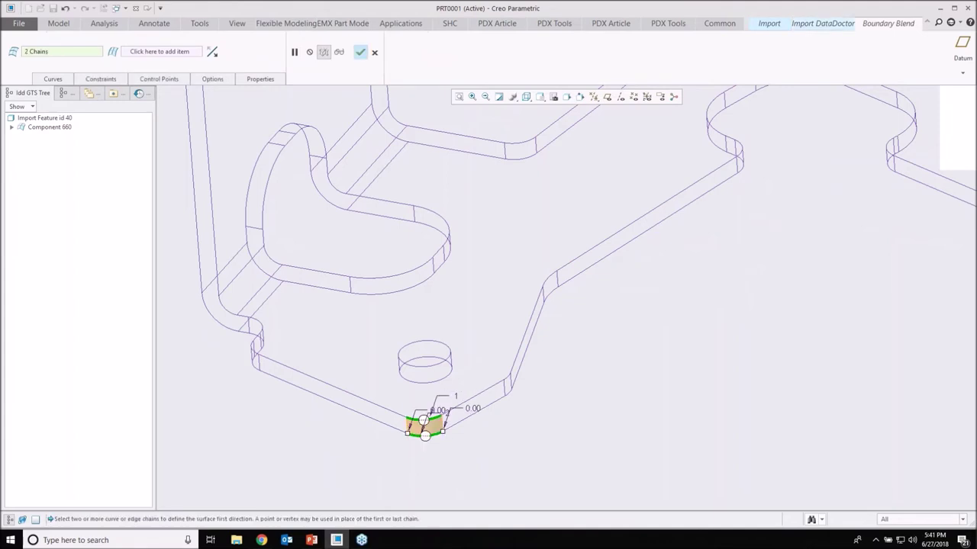
Step: Add the corner's two short side edges as second-direction chains and complete the boundary blend surface
scroll(527, 440, "up", 2)
scroll(527, 439, "up", 2)
right_click(528, 441)
left_click(578, 457)
left_click(380, 407)
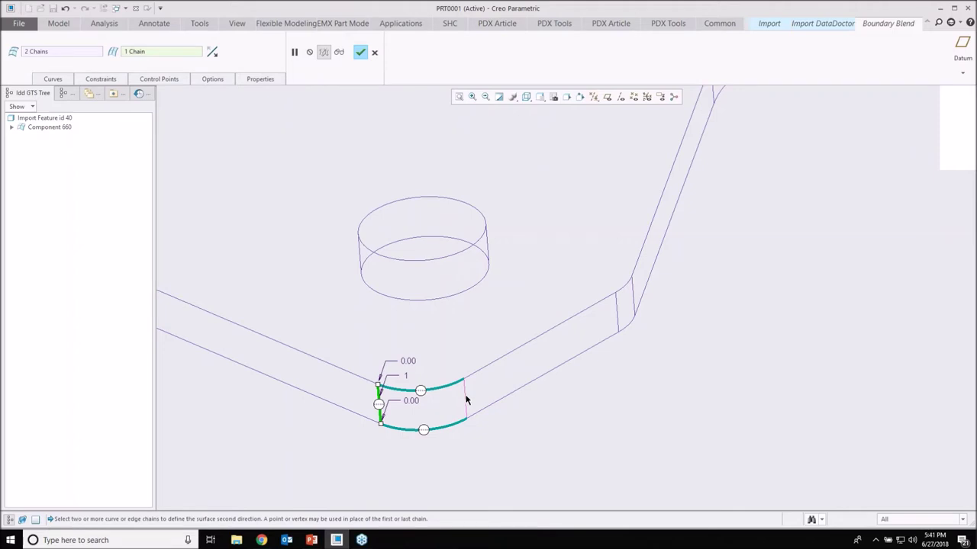
left_click(466, 398)
scroll(471, 429, "up", 2)
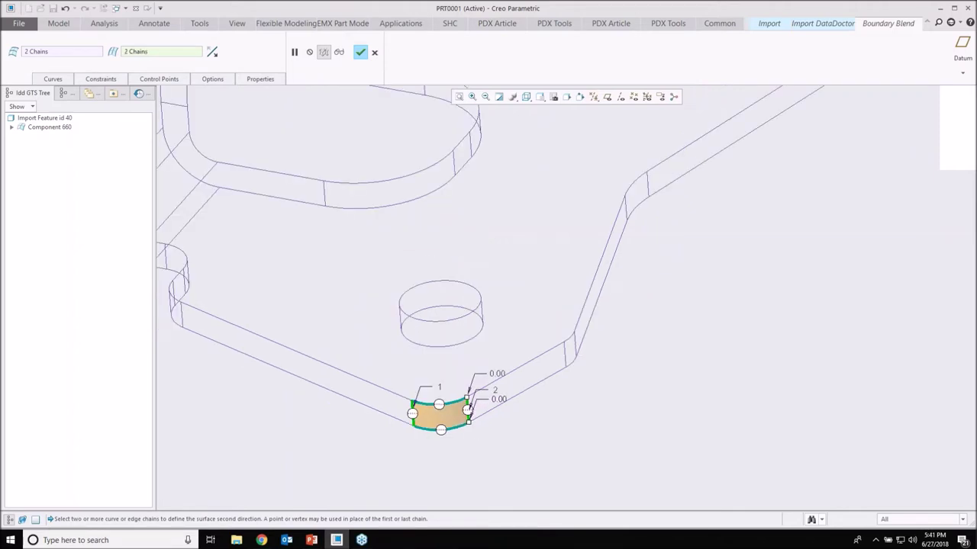
middle_click_drag(472, 428, 475, 336)
middle_click_drag(485, 291, 484, 395, "shift")
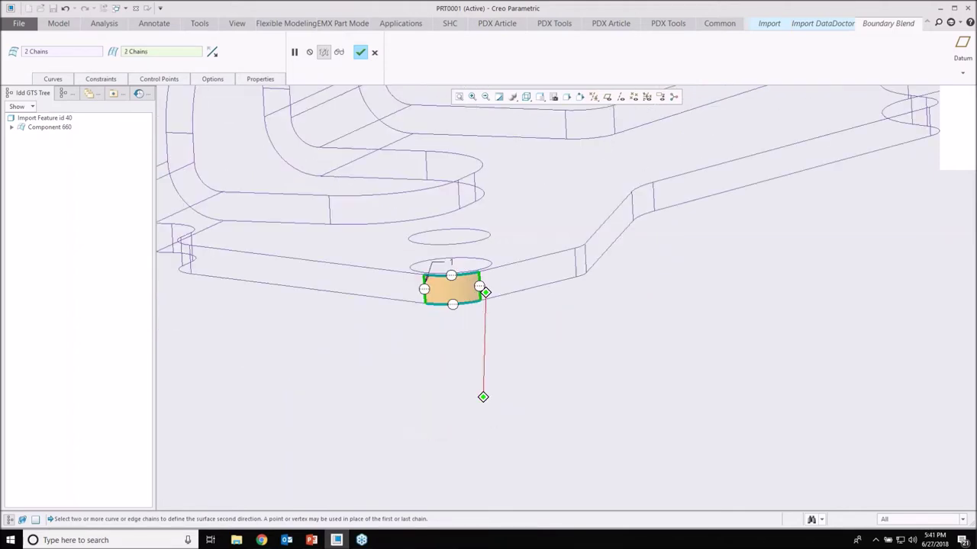
middle_click(480, 362)
middle_click_drag(477, 363, 473, 394)
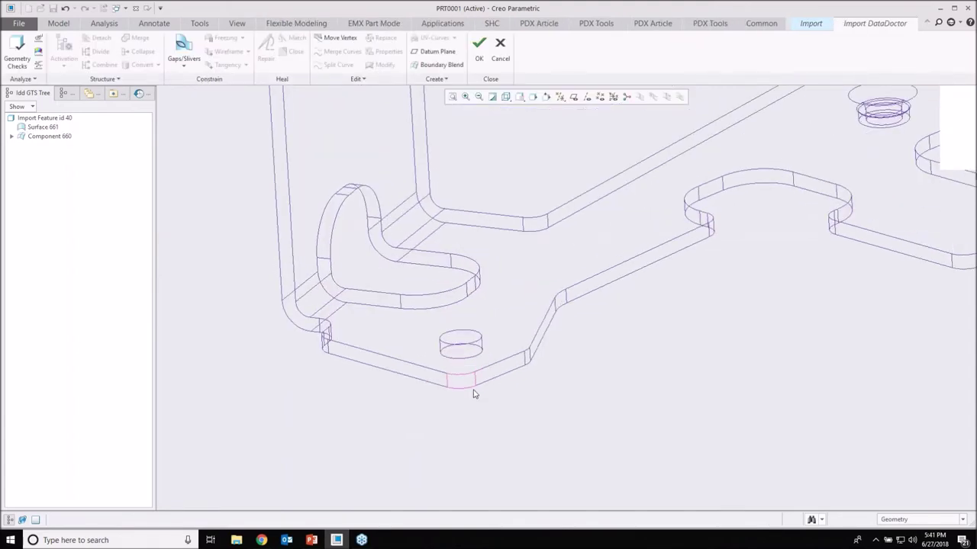
Step: Move the new corner surface into Component 660 in the geometry tree
left_click(11, 137)
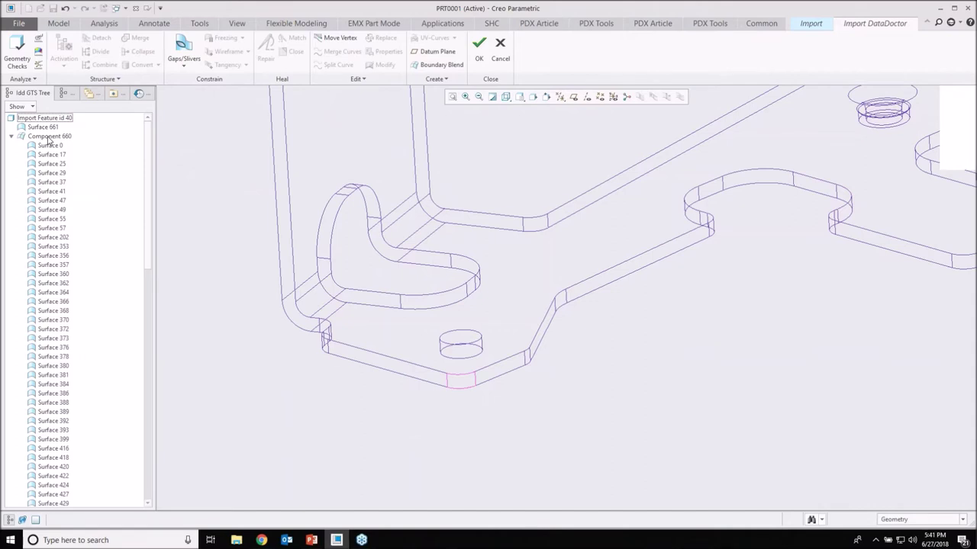
left_click(42, 127)
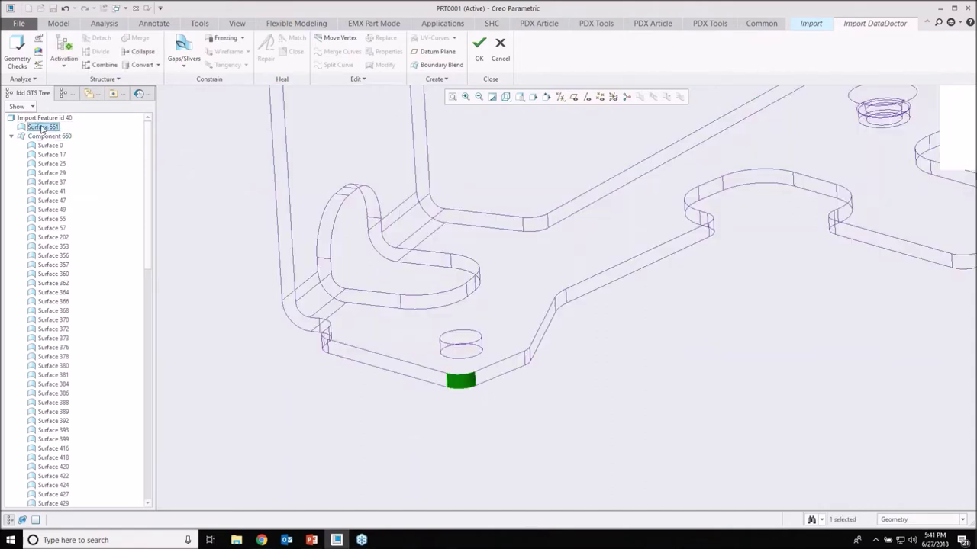
left_click_drag(42, 127, 43, 139)
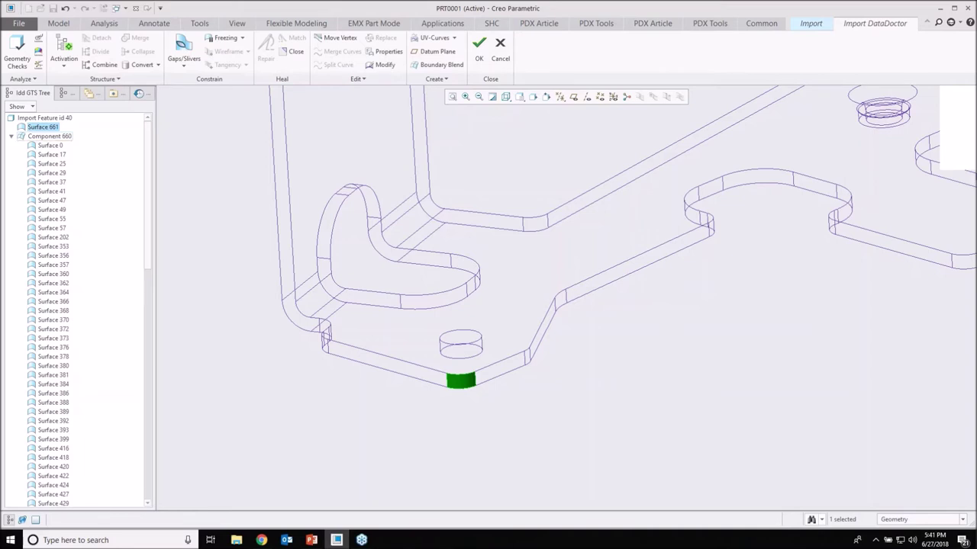
left_click(291, 383)
Step: Inspect the repaired corner and the narrow slit at the plate's far end in wireframe
scroll(465, 405, "up", 5)
scroll(467, 407, "down", 10)
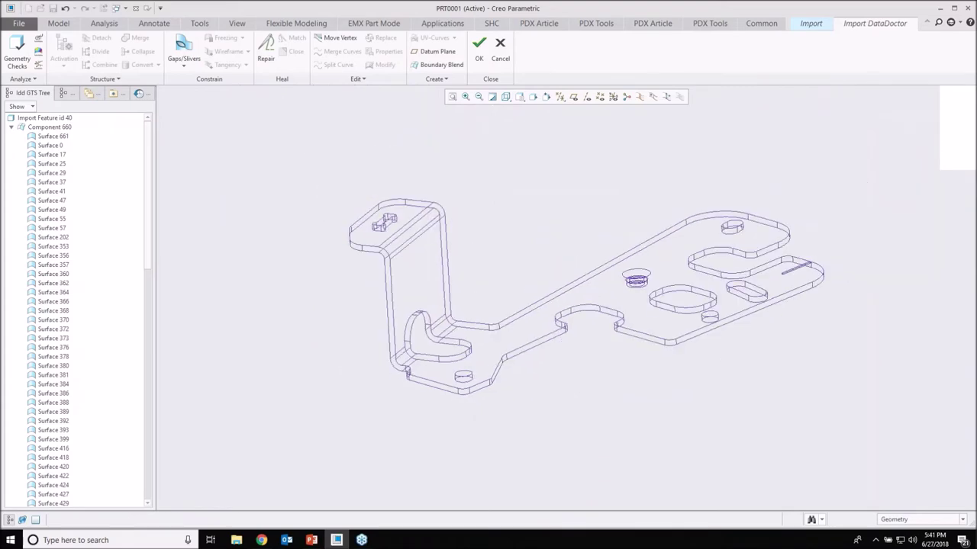
middle_click_drag(771, 350, 748, 395)
middle_click_drag(798, 292, 773, 310, "shift")
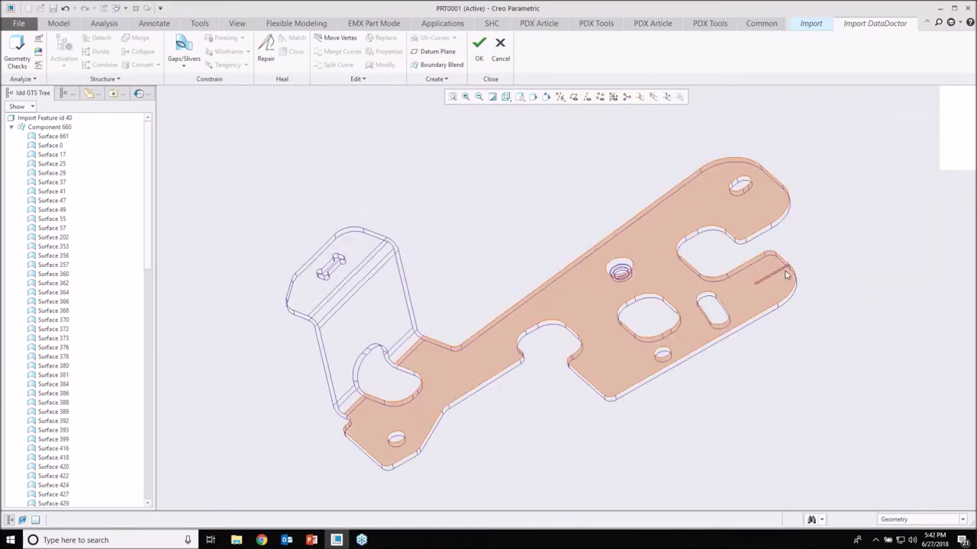
scroll(786, 275, "up", 5)
scroll(785, 268, "down", 6)
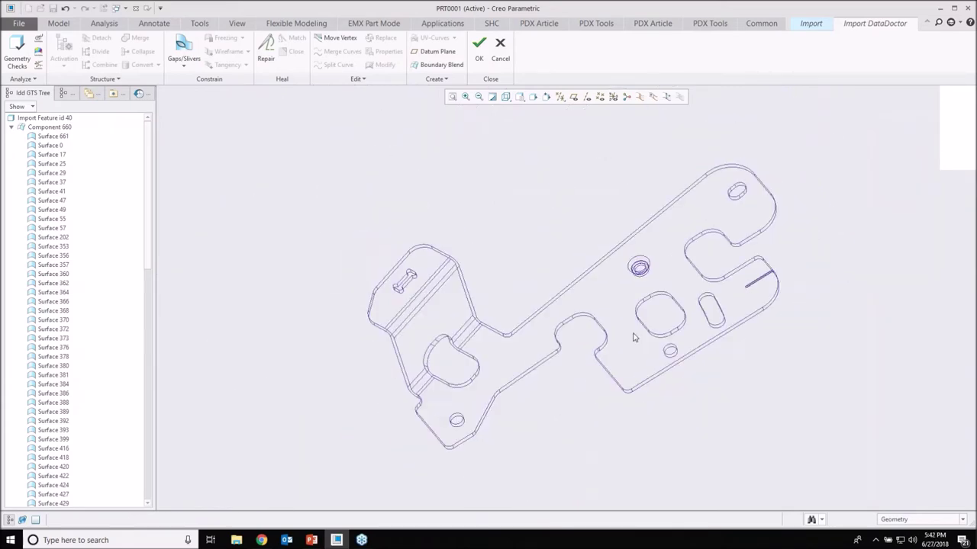
Step: Try to accept the Import DataDoctor repairs on the sheet metal part
middle_click_drag(571, 384, 567, 340)
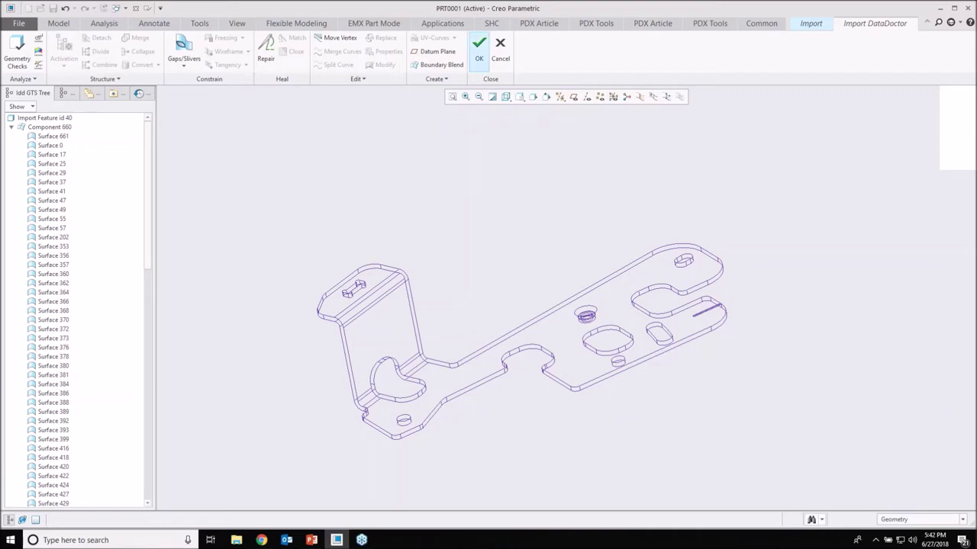
left_click(479, 51)
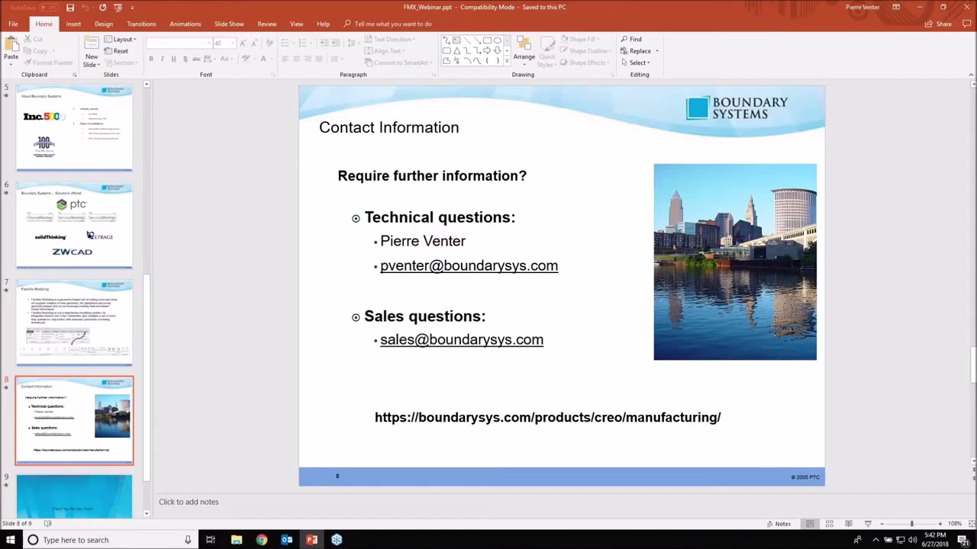
Step: Clear the windows covering the desktop, start Creo 4.0 M040 and dismiss its startup and retrieval prompts
left_click(919, 9)
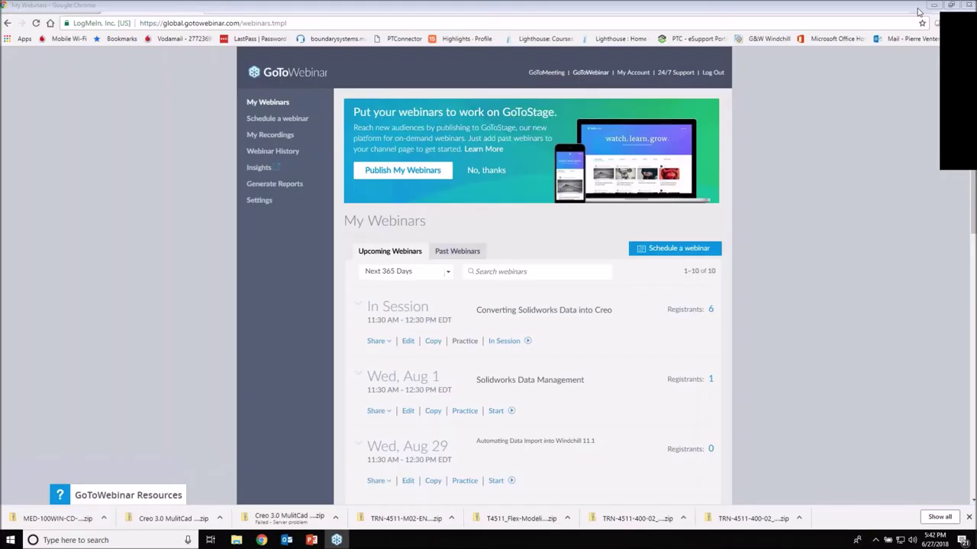
left_click(932, 5)
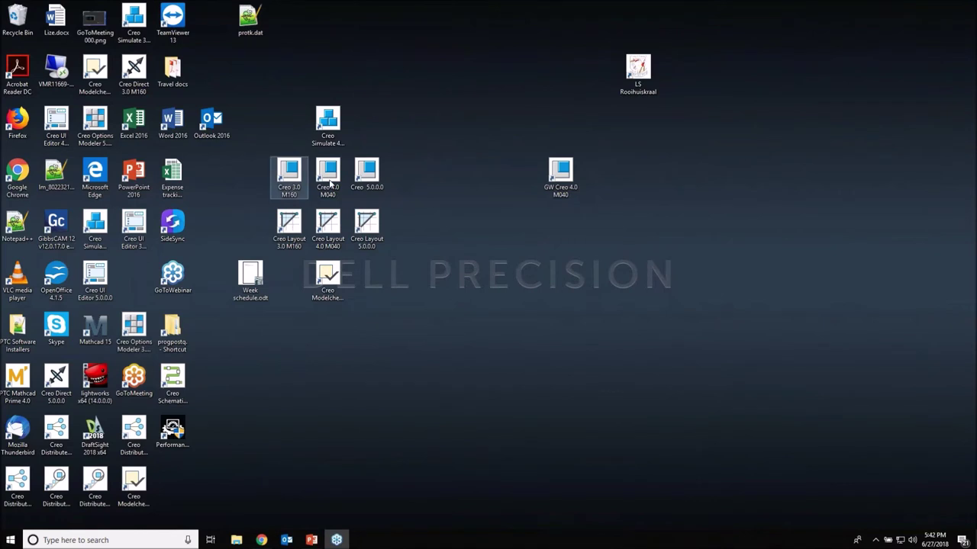
double_click(327, 176)
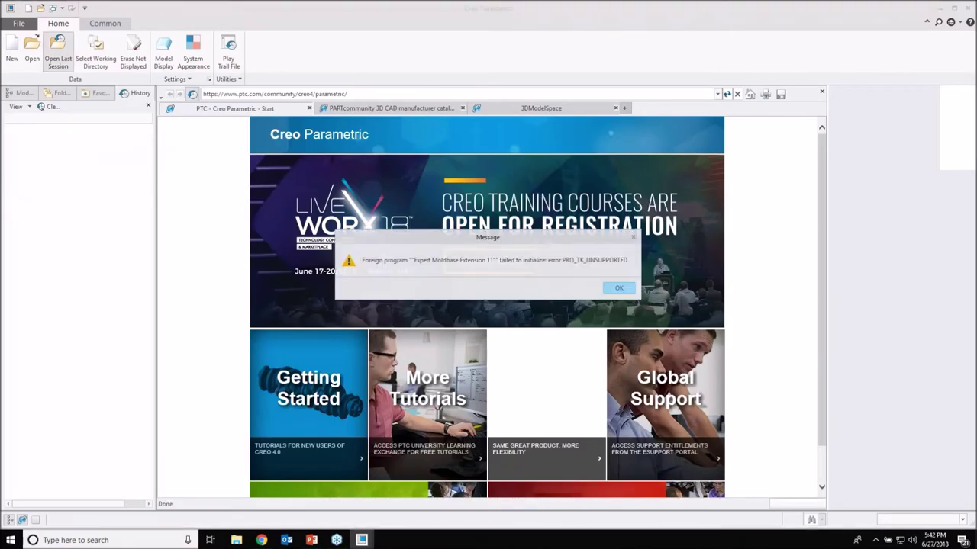
left_click(619, 288)
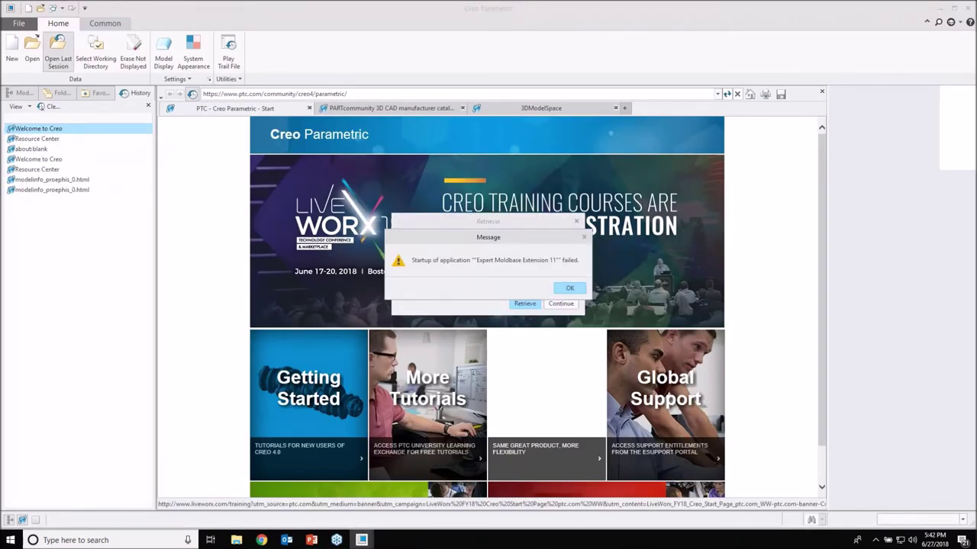
key("Return")
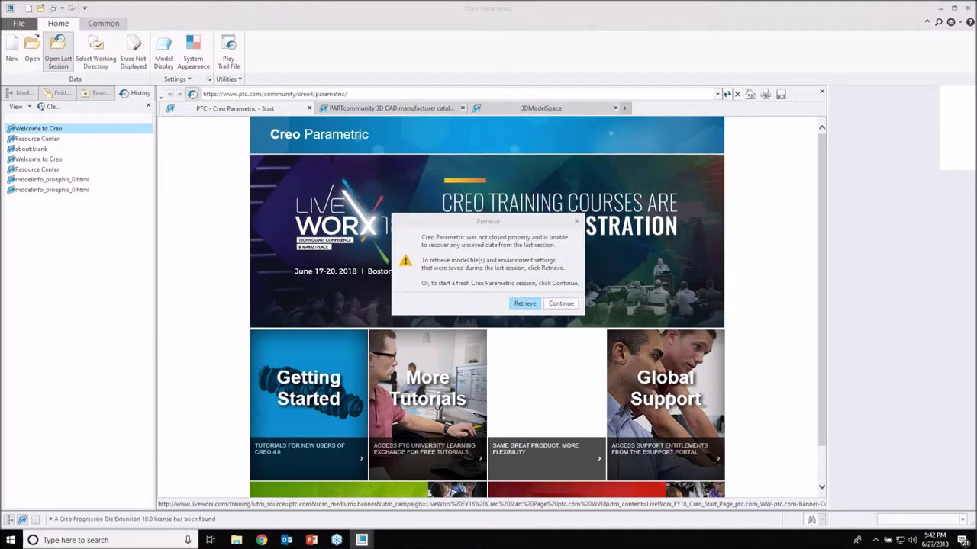
key("Return")
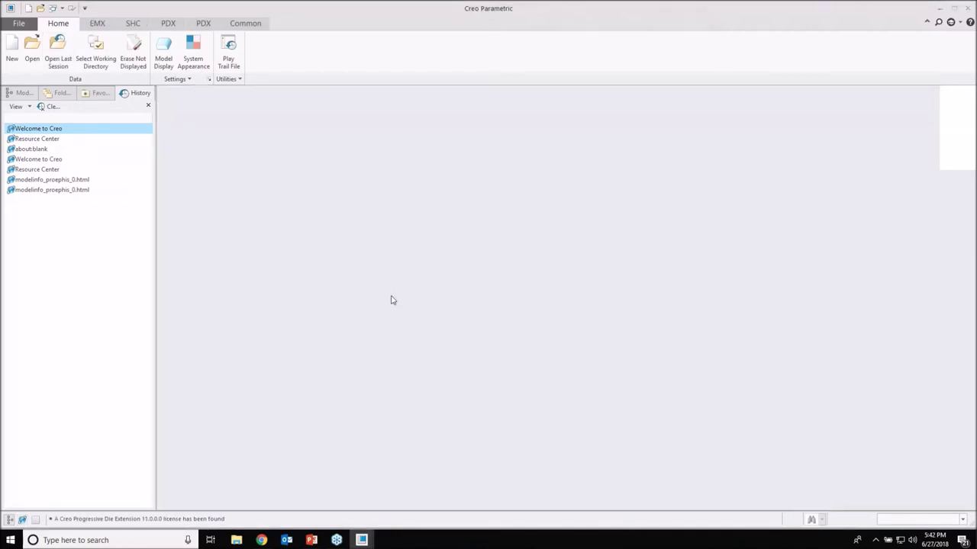
Step: Browse to the Data folder inside Webinars, Flex modeling on drive D for opening a file, with all file types listed
key("ctrl+o")
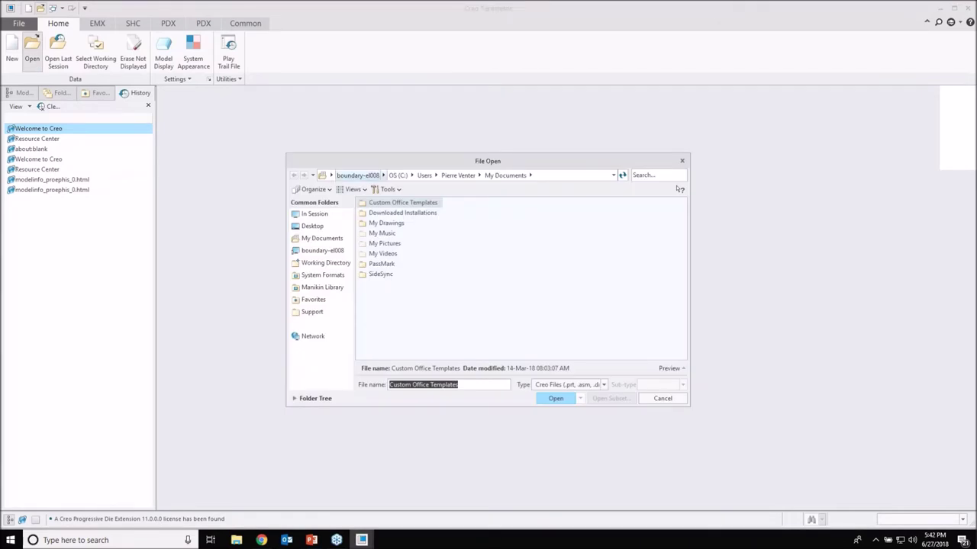
left_click(400, 198)
double_click(473, 273)
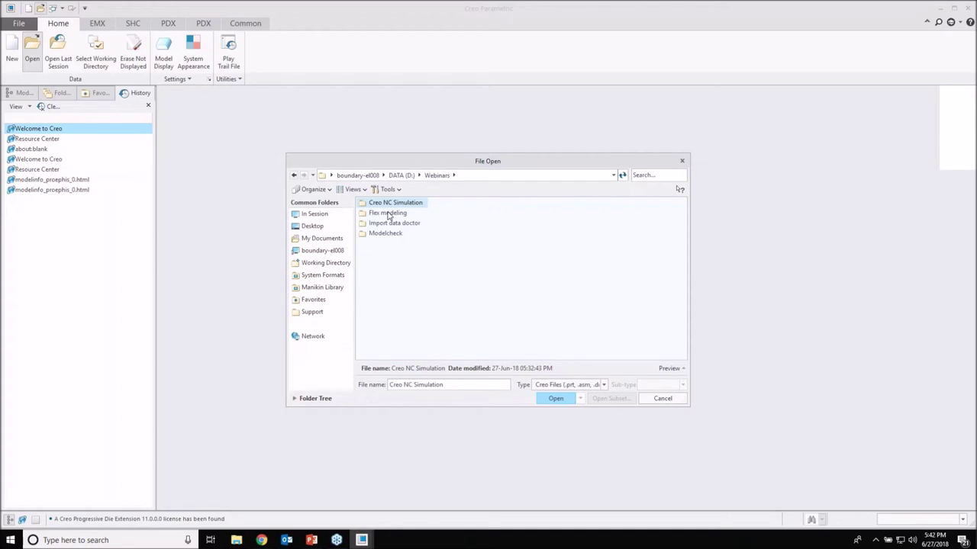
double_click(388, 215)
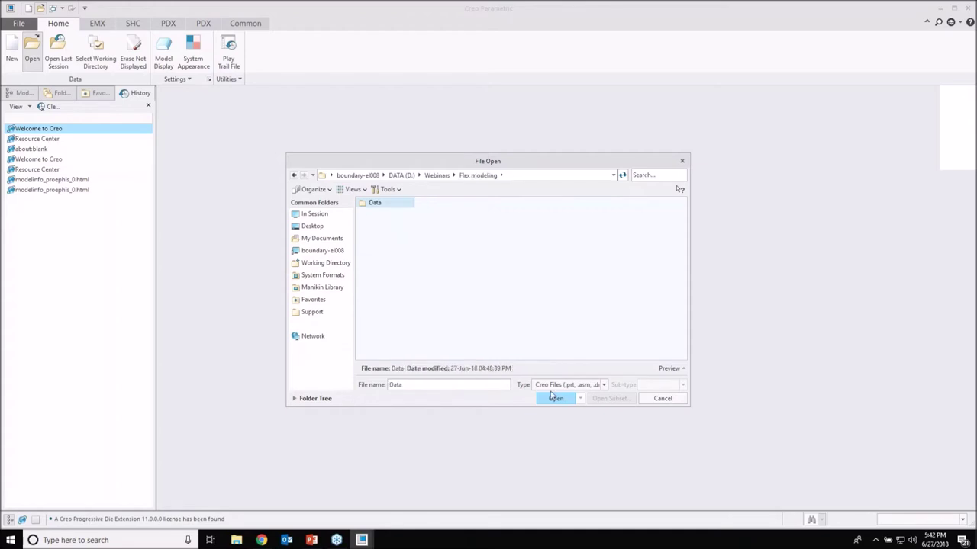
left_click(550, 388)
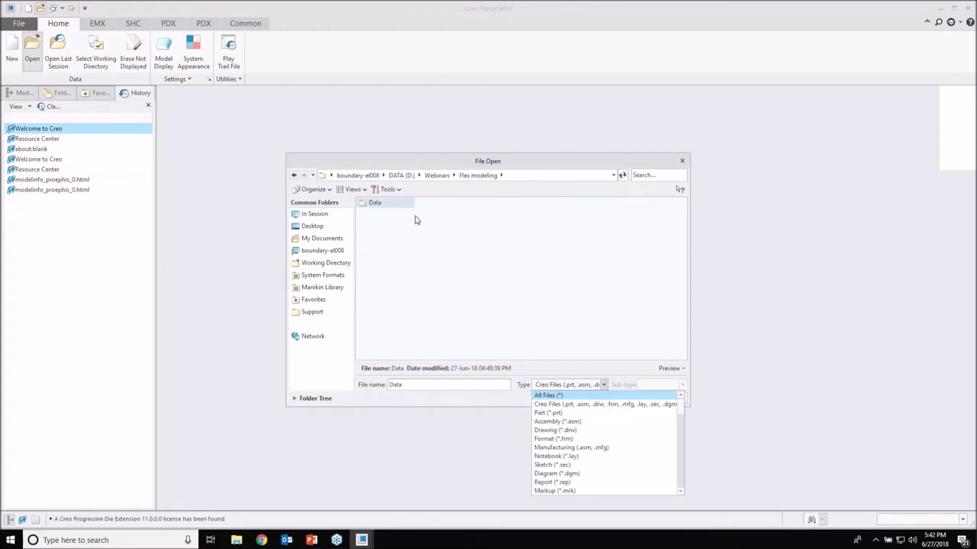
key("Return")
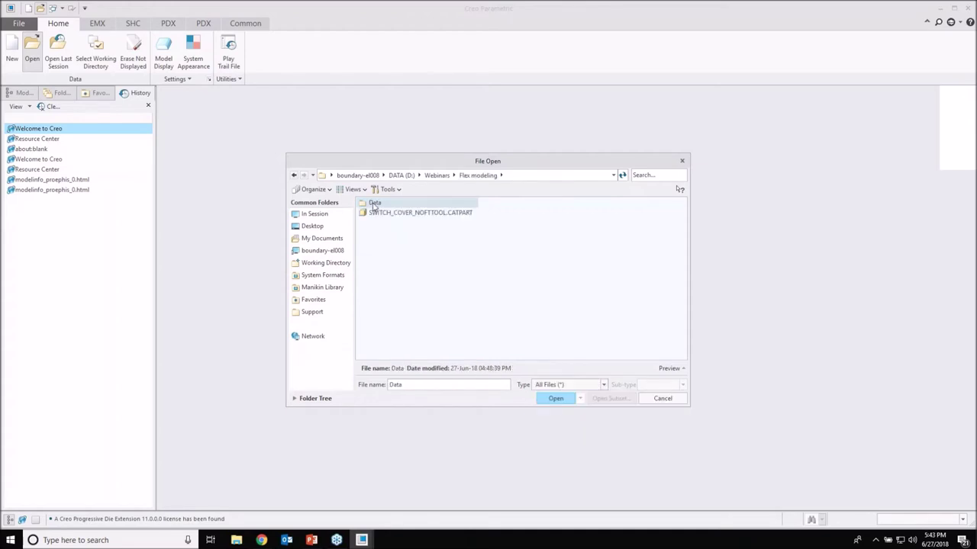
key("Return")
Step: Import d_Step214_ShtMtlPartLow.stp as a new part with the current profile, template use and automatic import type
left_click(408, 232)
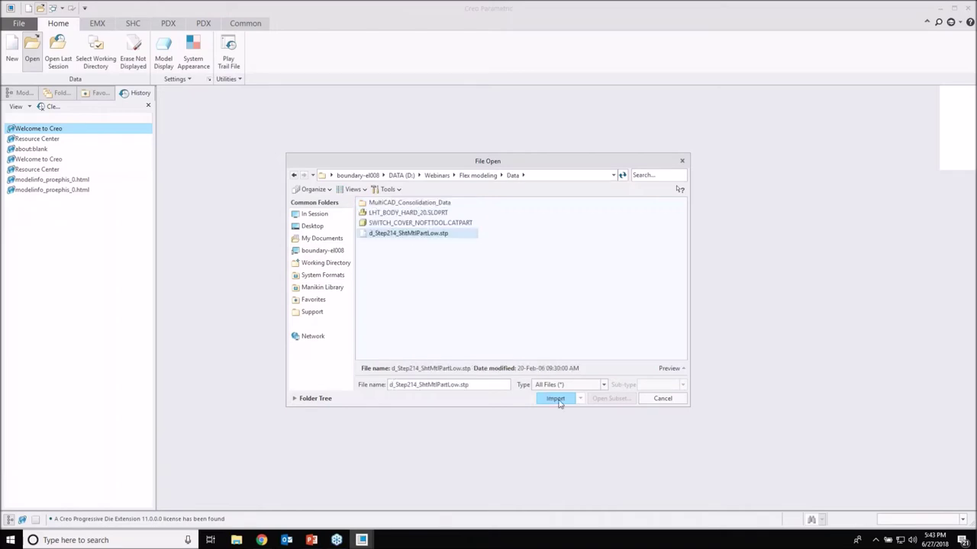
left_click(556, 400)
left_click(404, 203)
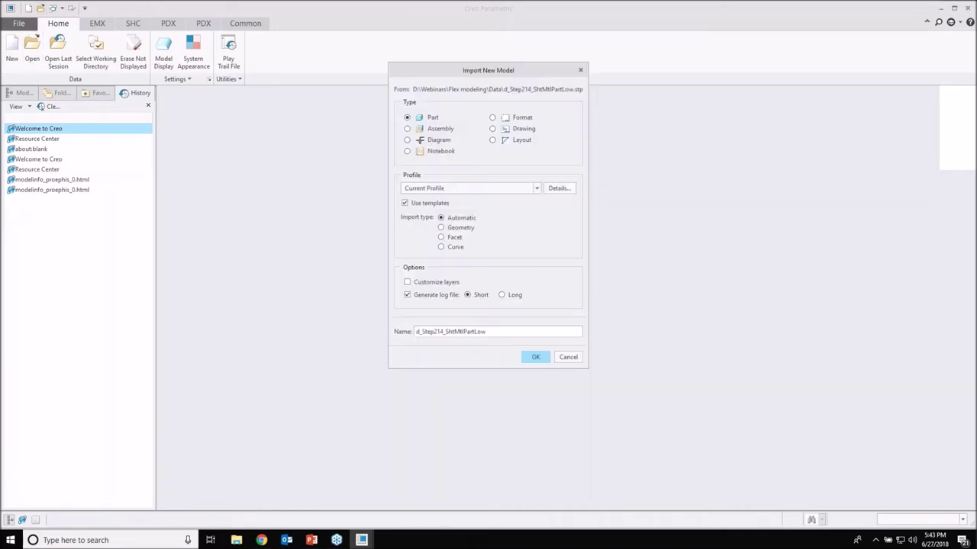
left_click(536, 357)
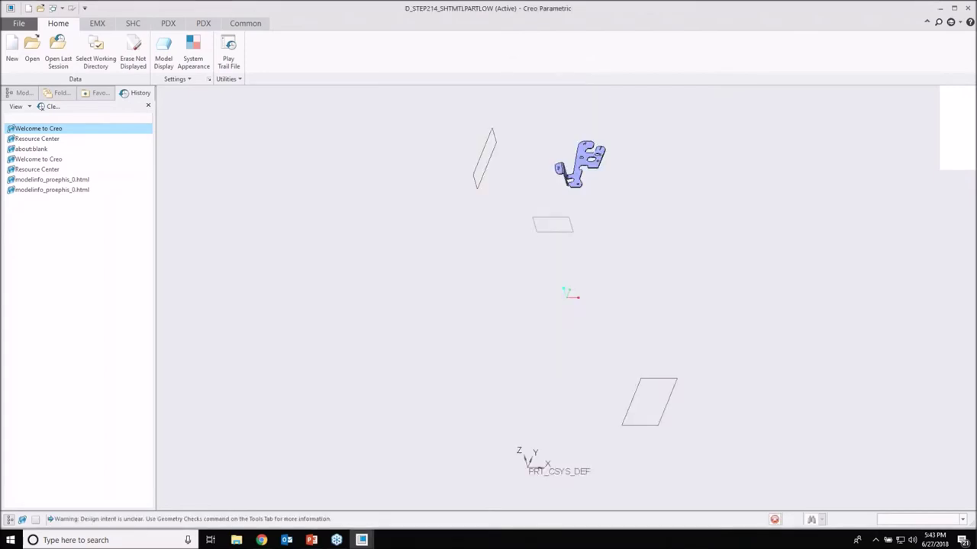
Step: Hide the datum planes, points, coordinate systems, annotations and spin center around the imported part
middle_click_drag(511, 287, 508, 279)
left_click(633, 97)
left_click(647, 97)
left_click(660, 96)
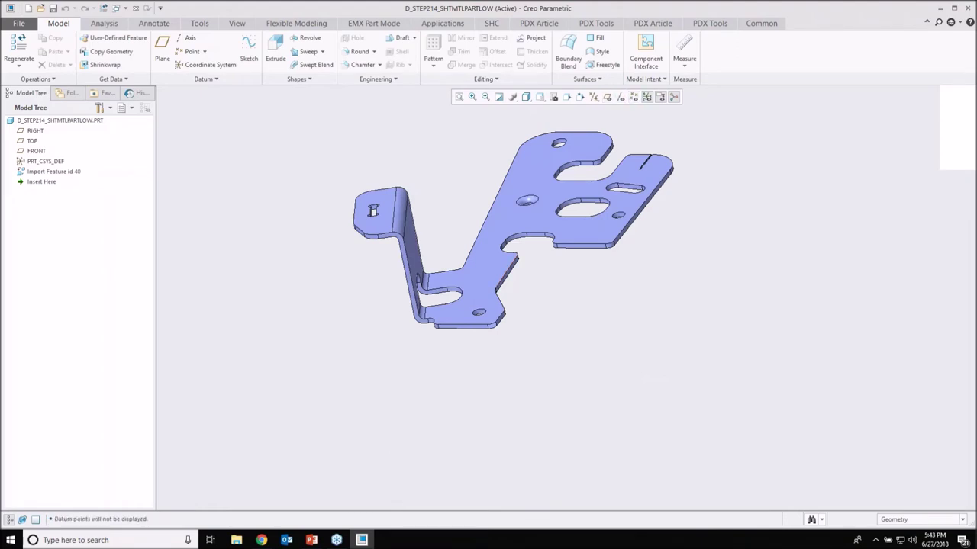
left_click(674, 97)
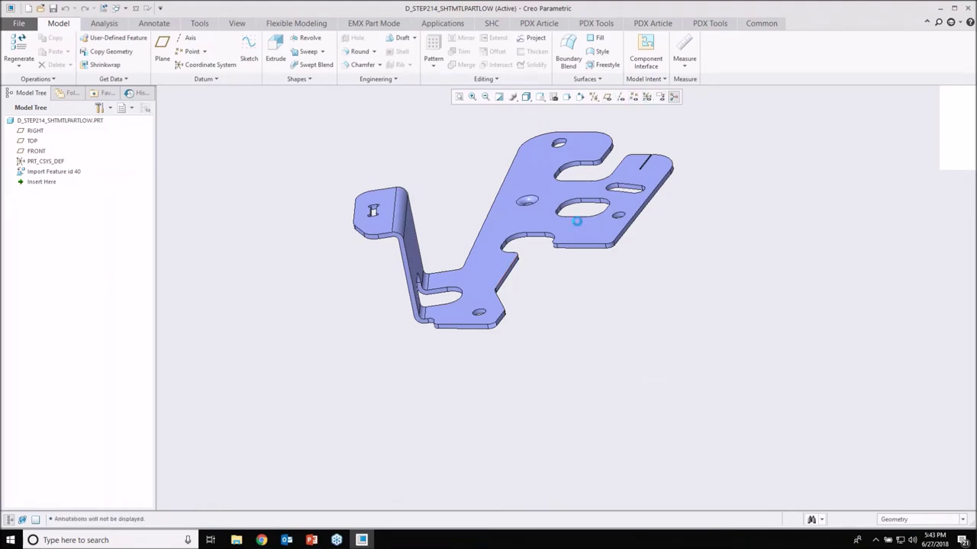
left_click(674, 97)
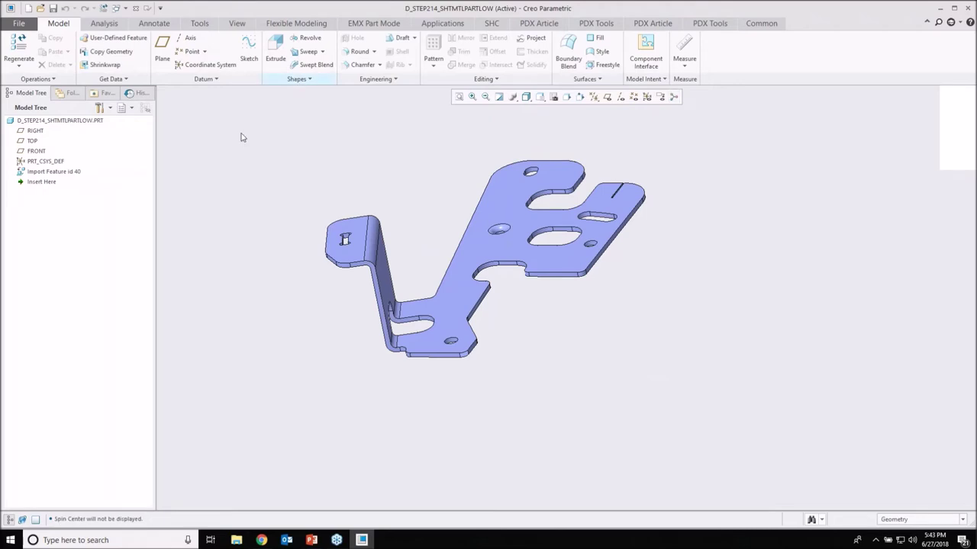
Step: Edit the definition of the import feature and open its geometry in Import DataDoctor
right_click(56, 174)
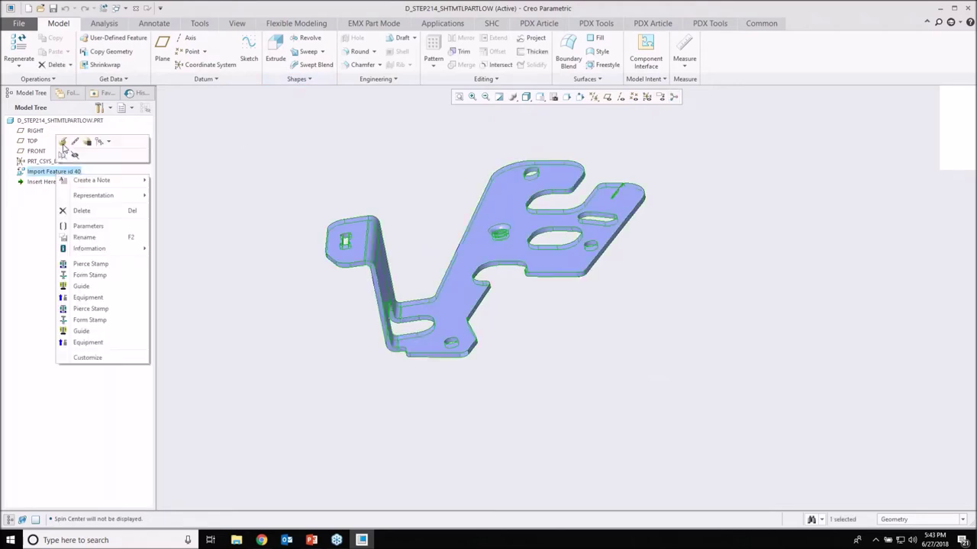
left_click(64, 143)
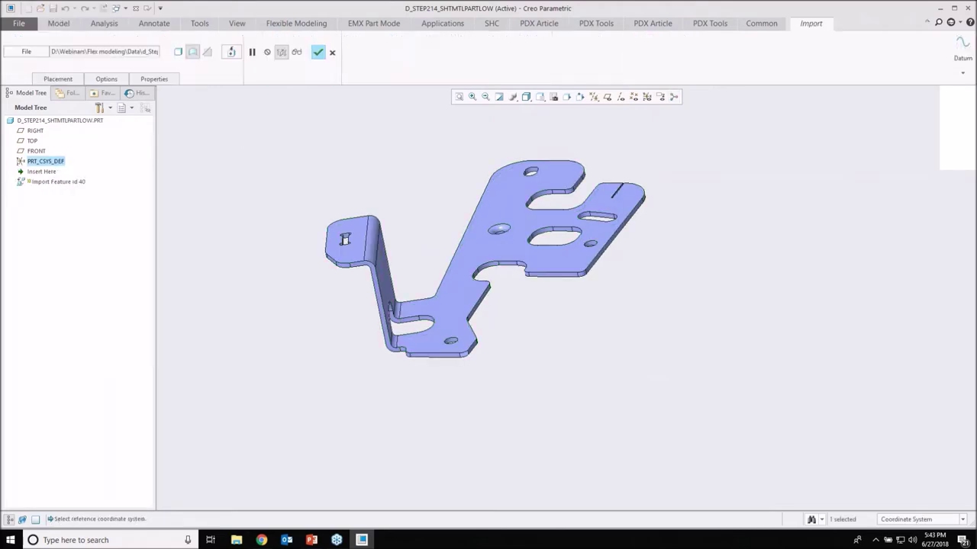
left_click(231, 51)
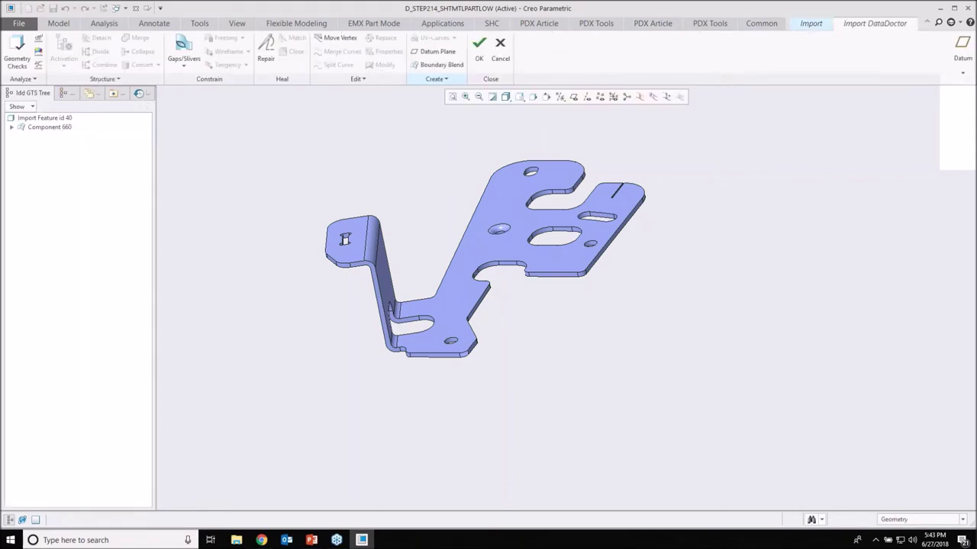
Step: Start a boundary blend at the plate's open rounded corner, using its upper and lower arc edges as first-direction chains
left_click(441, 64)
scroll(468, 360, "down", 3)
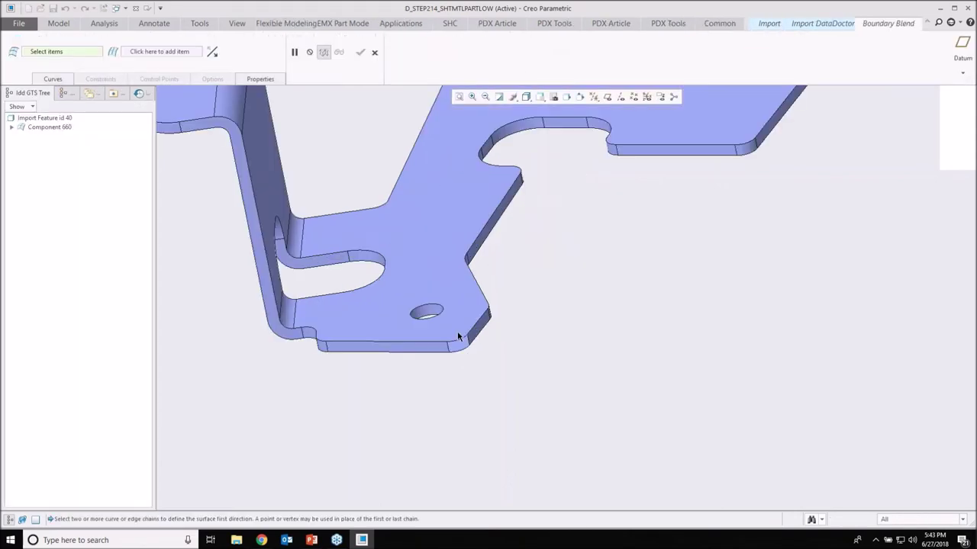
scroll(459, 337, "down", 2)
left_click(456, 341)
left_click(458, 349, "ctrl")
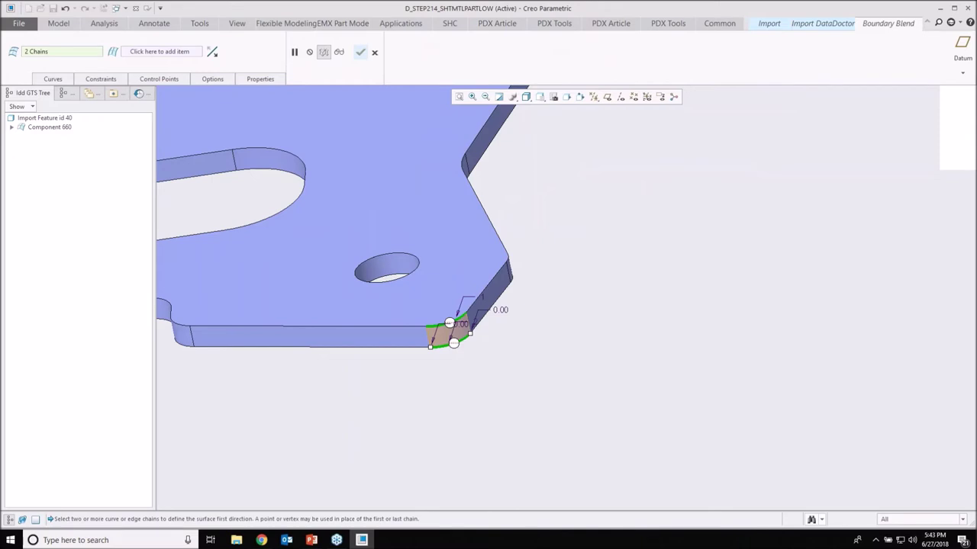
Step: Add the open corner's two short vertical edges as second-direction chains and complete the boundary blend
right_click(478, 377)
left_click(526, 393)
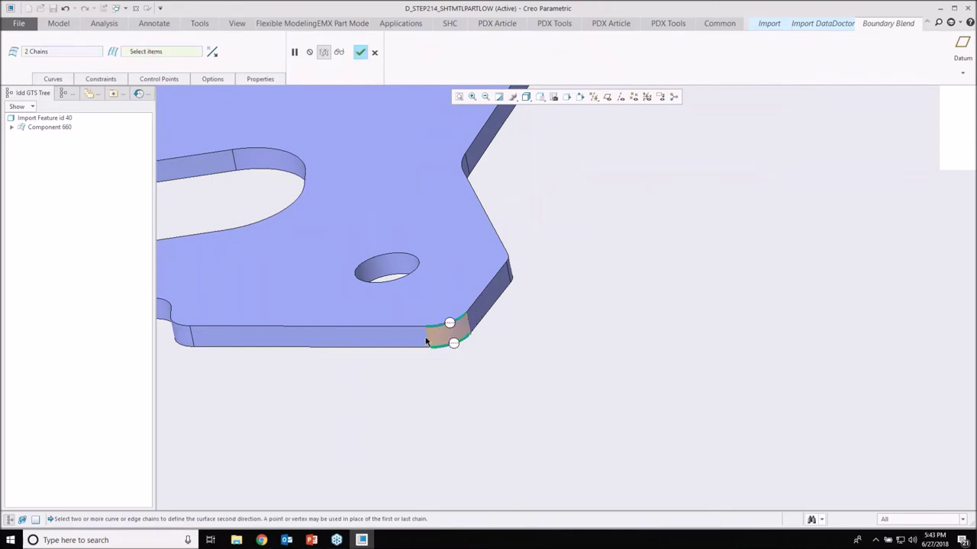
left_click(426, 341)
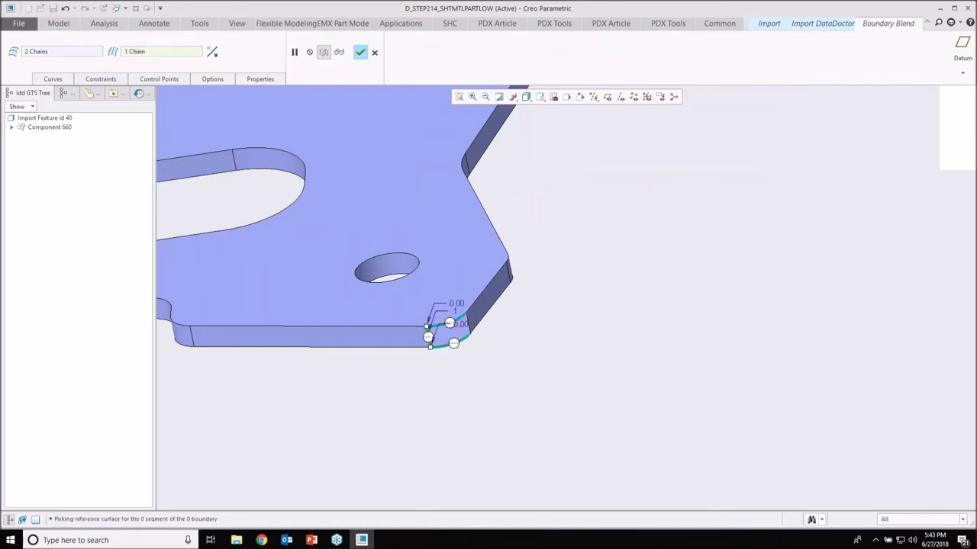
left_click(471, 328, "ctrl")
left_click(361, 53)
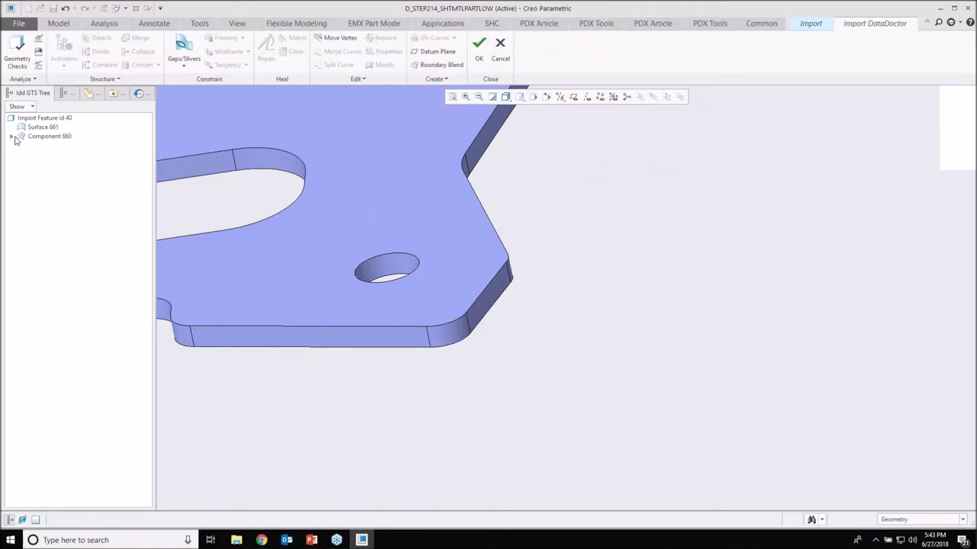
Step: Move the new corner surface, Surface 661, into Component 660 in the geometry tree
left_click(10, 137)
left_click(42, 126)
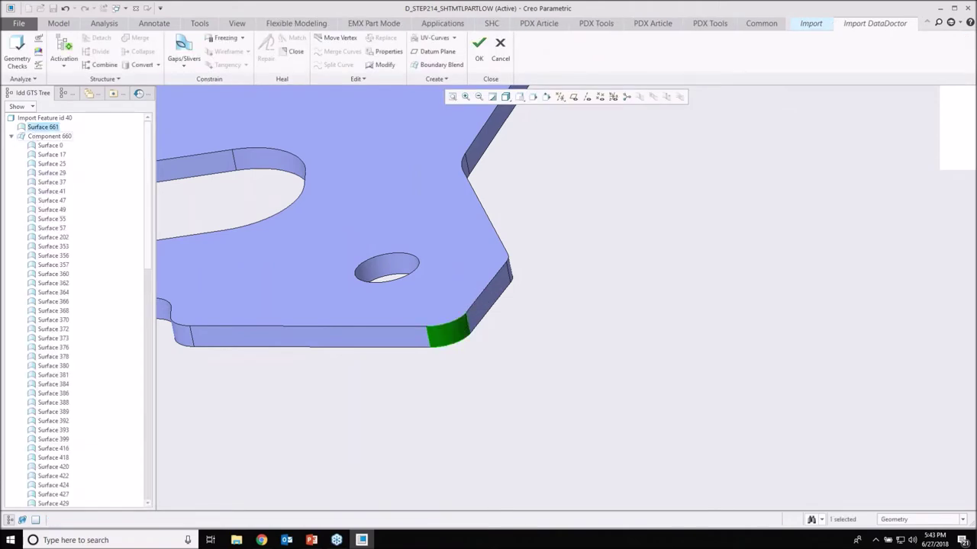
left_click_drag(44, 127, 49, 136)
Step: Accept the Import DataDoctor repairs and complete the redefinition of the import feature
scroll(496, 297, "up", 2)
left_click(479, 60)
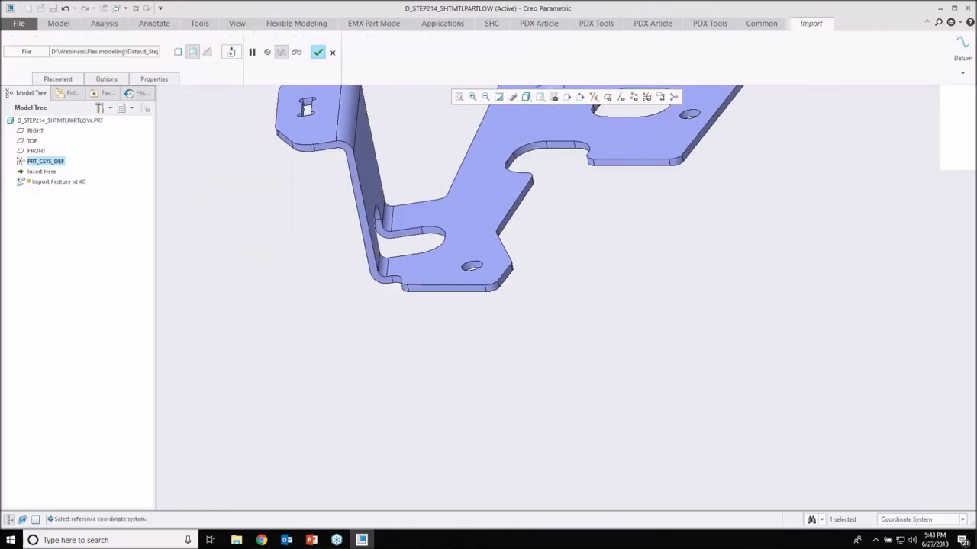
left_click(319, 54)
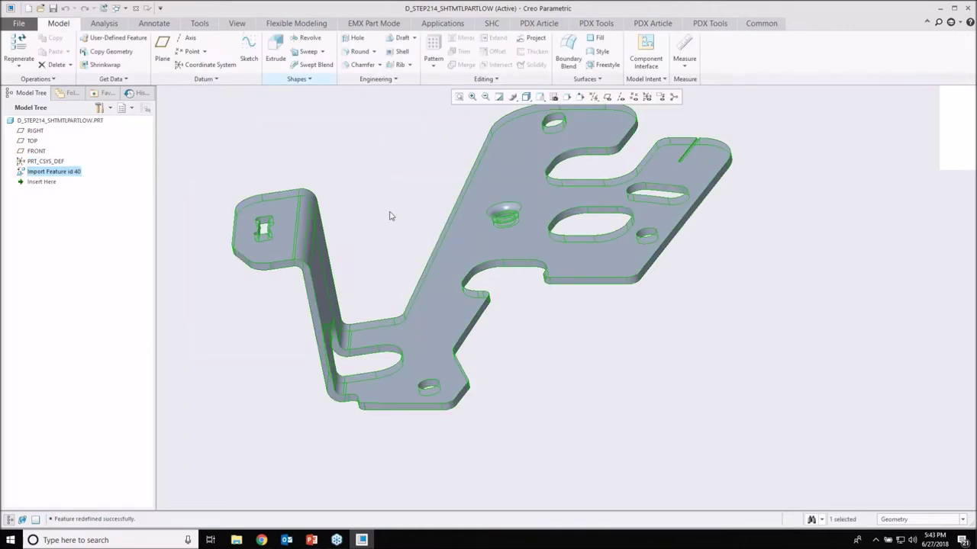
Step: Examine the repaired part from several angles and the narrow slit at the plate's far end up close
scroll(432, 263, "down", 4)
left_click(511, 311)
middle_click_drag(511, 312, 533, 115)
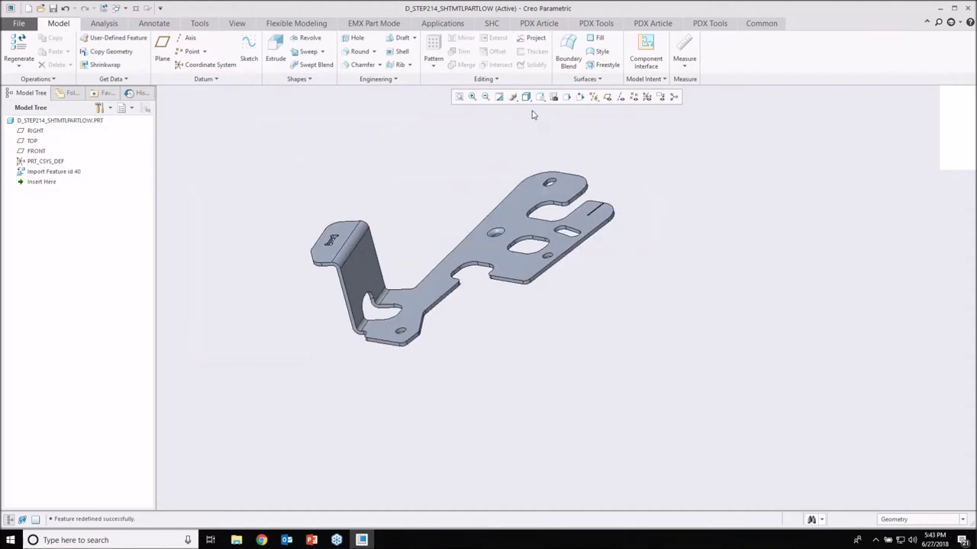
scroll(442, 311, "up", 2)
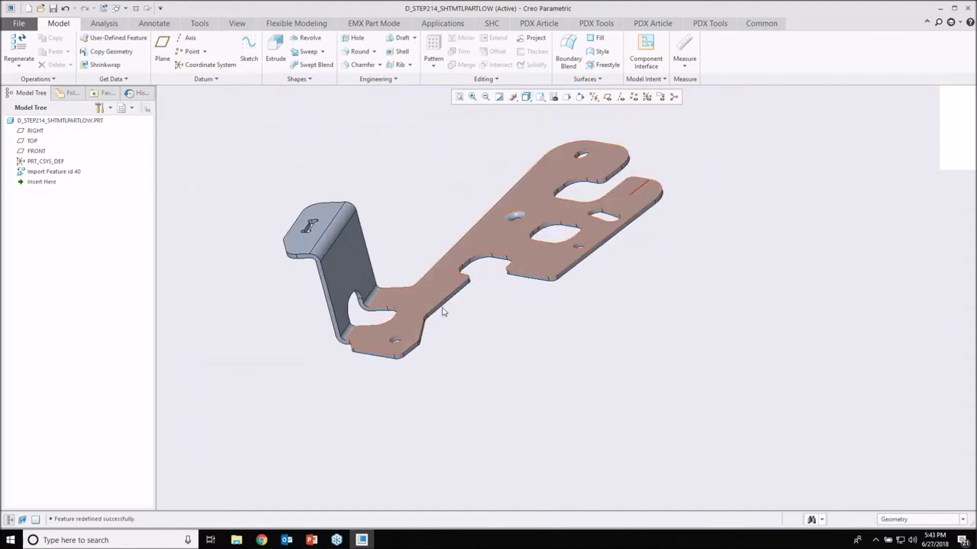
scroll(442, 309, "up", 3)
scroll(443, 307, "down", 3)
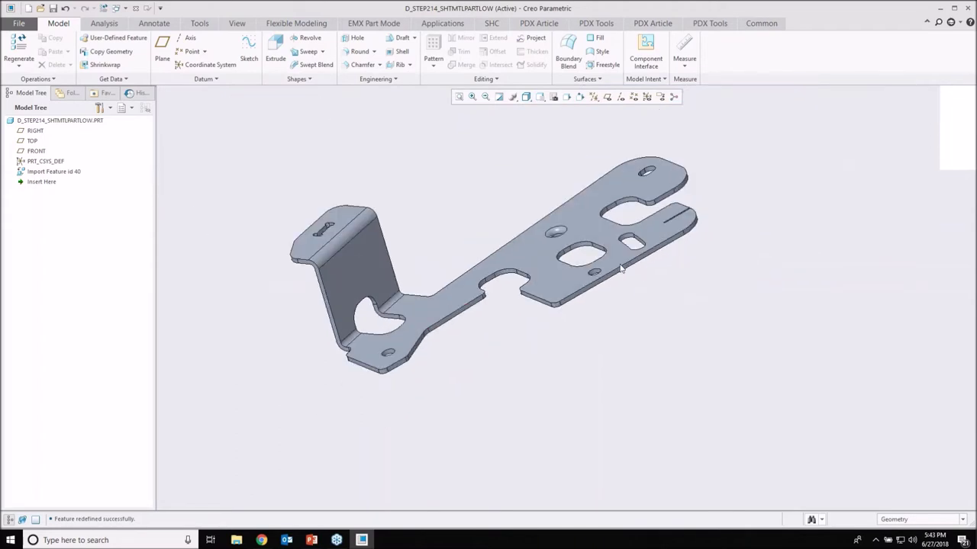
middle_click_drag(595, 290, 554, 365)
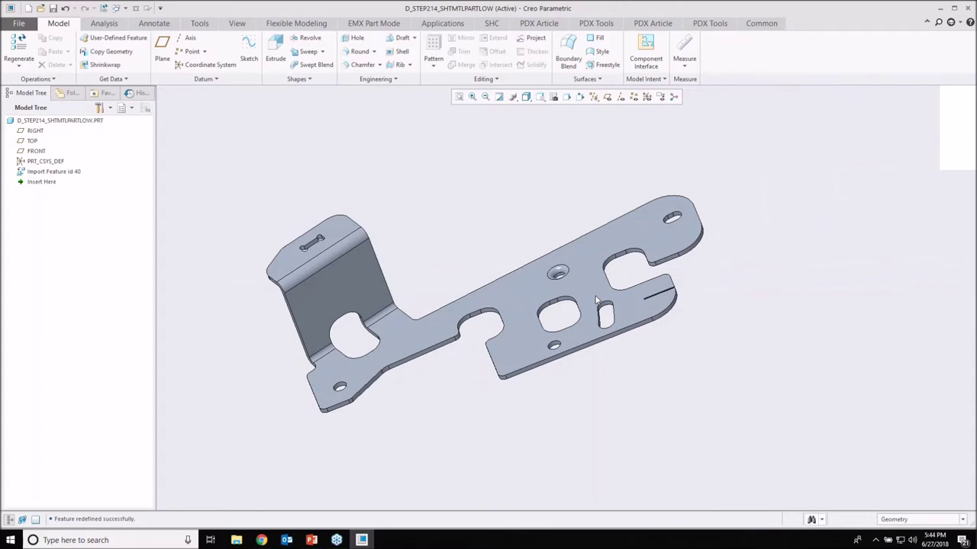
mouse_move(627, 283)
middle_mouse_down()
mouse_move(618, 305)
mouse_move(664, 287)
middle_mouse_up()
scroll(678, 284, "up", 5)
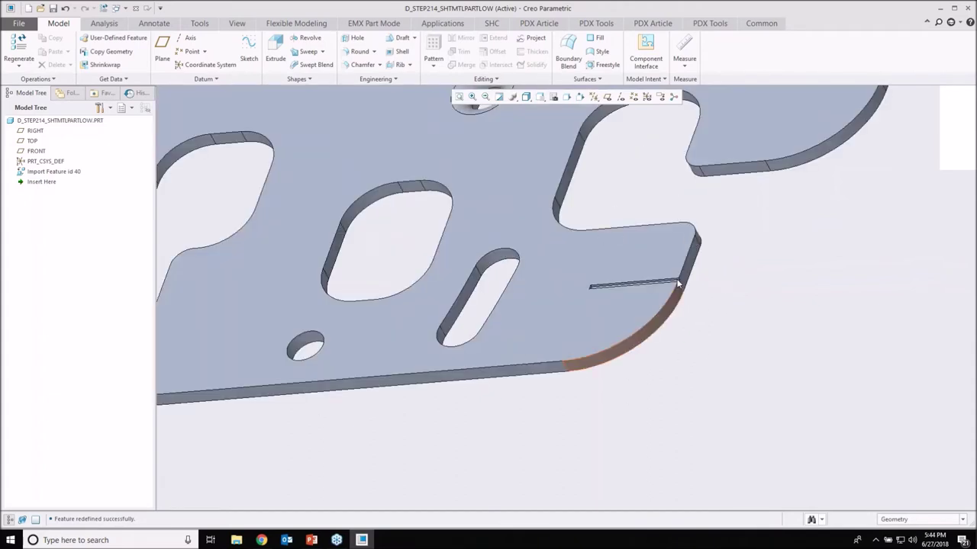
Step: Examine both sides of the plate, including the countersunk hole and the raised collar on its reverse side
scroll(675, 289, "down", 5)
scroll(669, 293, "up", 8)
mouse_move(571, 307)
middle_mouse_down()
mouse_move(561, 153)
mouse_move(573, 305)
middle_mouse_up()
scroll(582, 372, "down", 5)
middle_click_drag(582, 371, 578, 381)
middle_click_drag(561, 371, 506, 373, "shift")
scroll(577, 328, "down", 5)
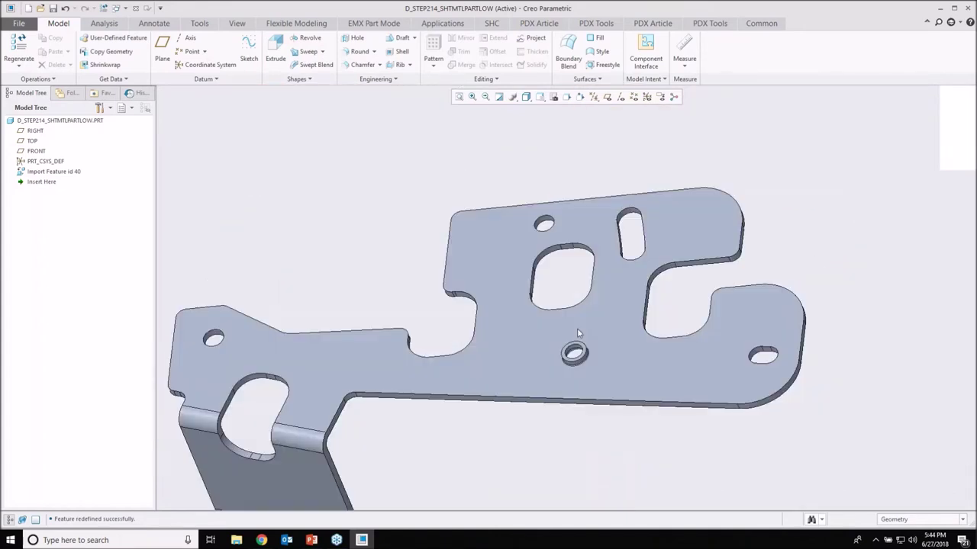
scroll(565, 397, "down", 3)
mouse_move(559, 428)
middle_mouse_down()
mouse_move(492, 327)
mouse_move(440, 360)
middle_mouse_up()
middle_click_drag(489, 229, 474, 272)
middle_click_drag(473, 272, 479, 323, "shift")
scroll(478, 324, "up", 6)
middle_click_drag(487, 283, 481, 314)
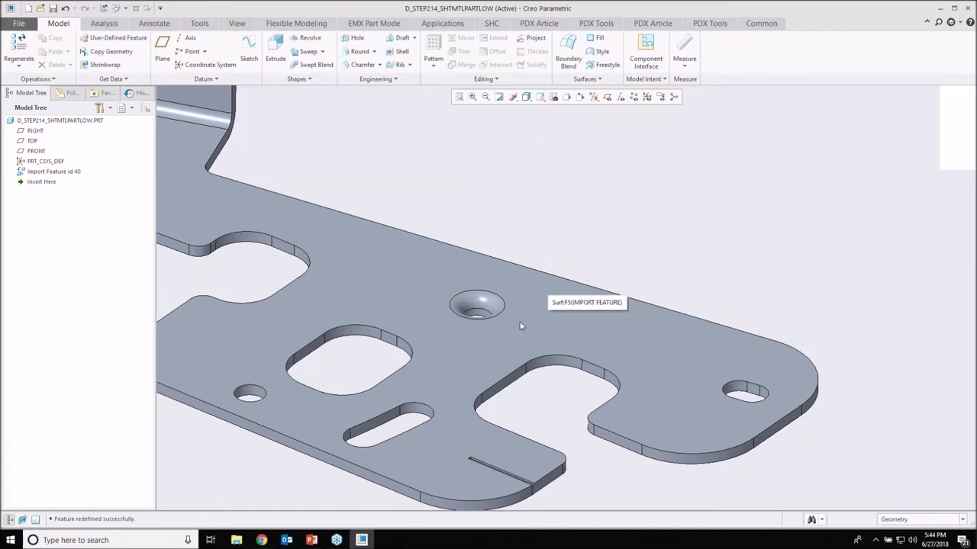
scroll(521, 327, "down", 2)
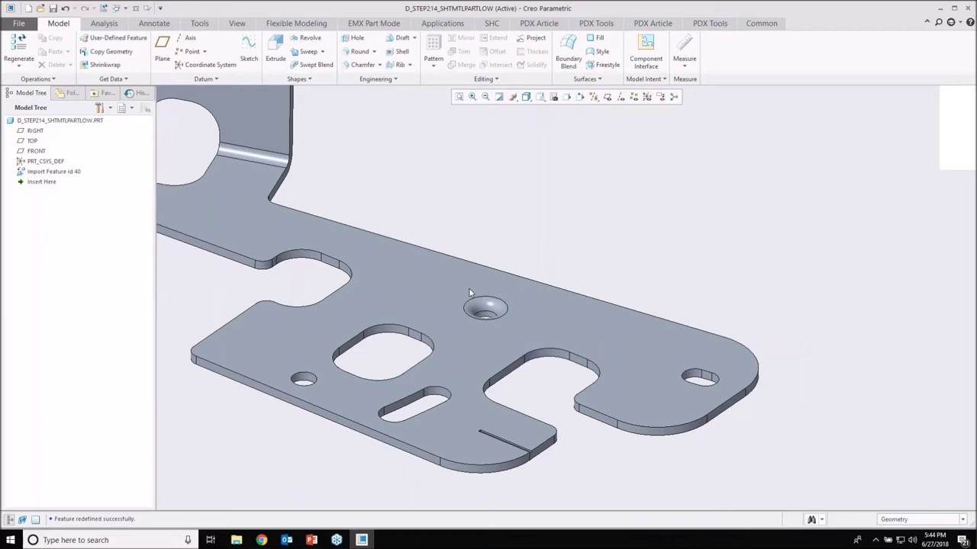
Step: Remove the two curved countersink surfaces around the plate's formed hole with the Flexible Modeling Remove tool
left_click(306, 27)
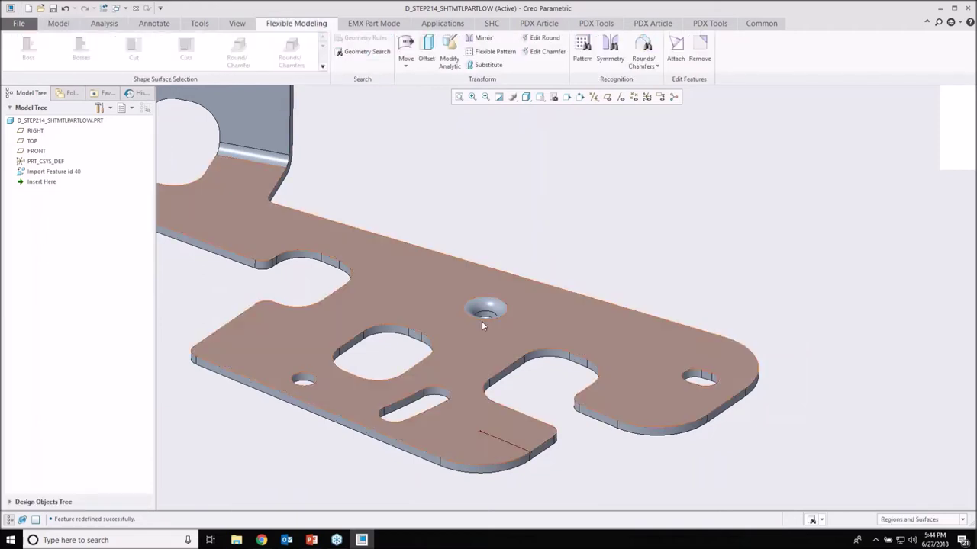
scroll(484, 309, "up", 5)
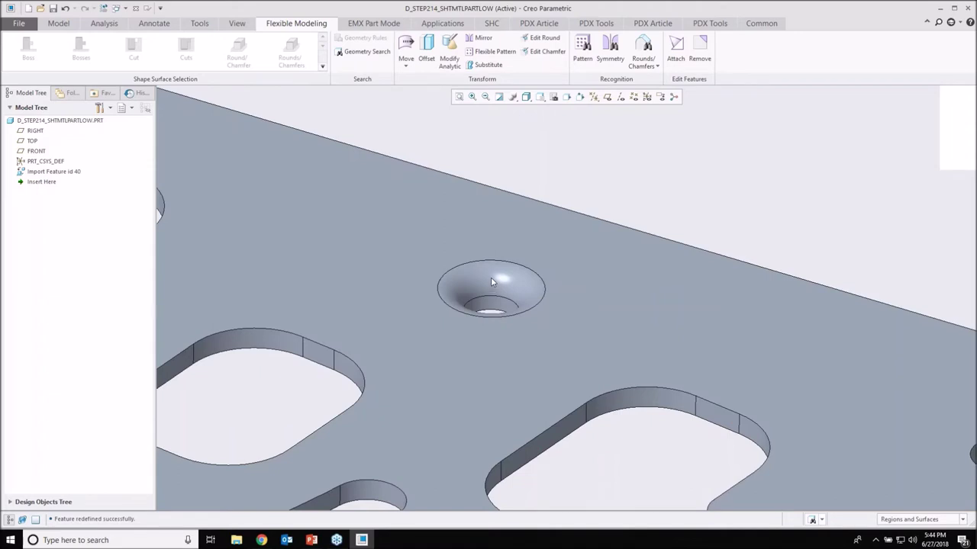
scroll(481, 278, "down", 4)
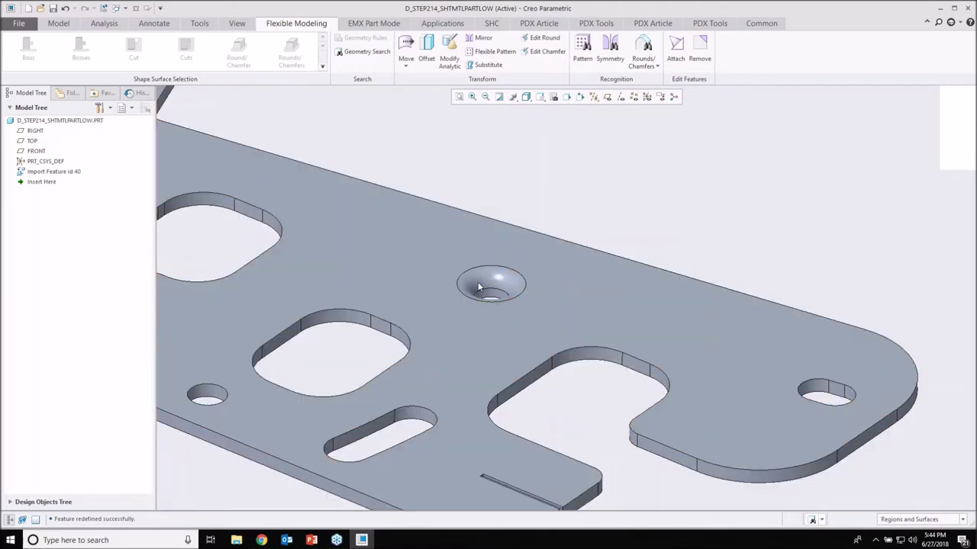
left_click(478, 282)
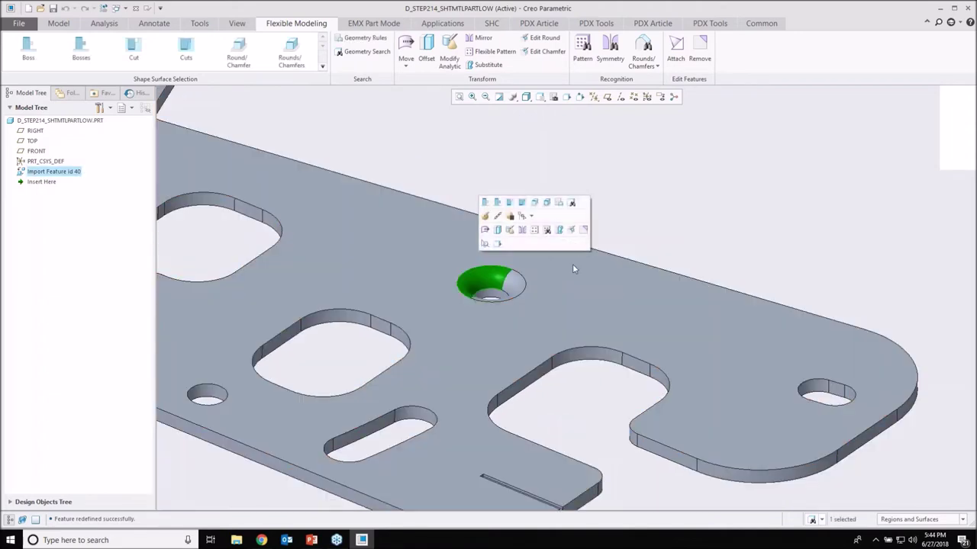
scroll(513, 289, "up", 4)
left_click(516, 290, "ctrl")
scroll(515, 290, "down", 3)
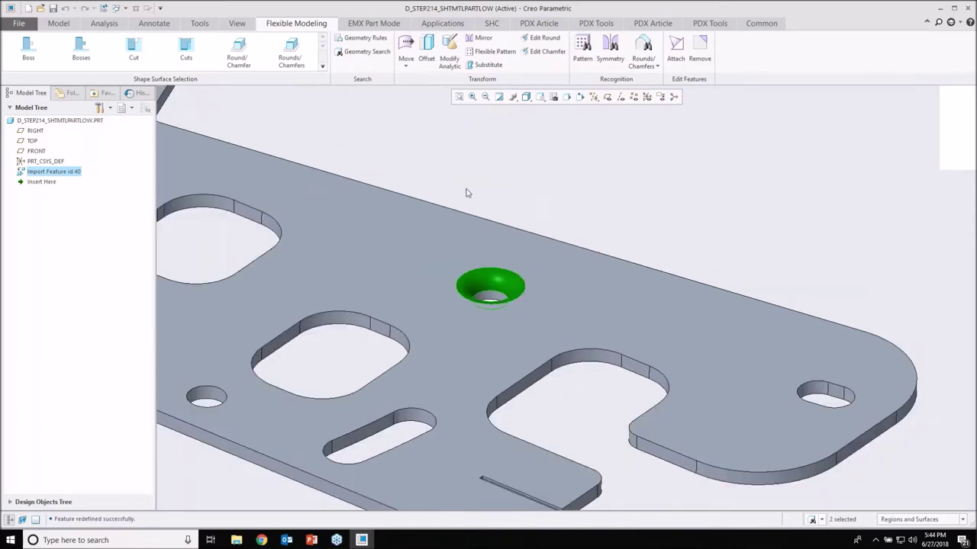
scroll(482, 206, "down", 2)
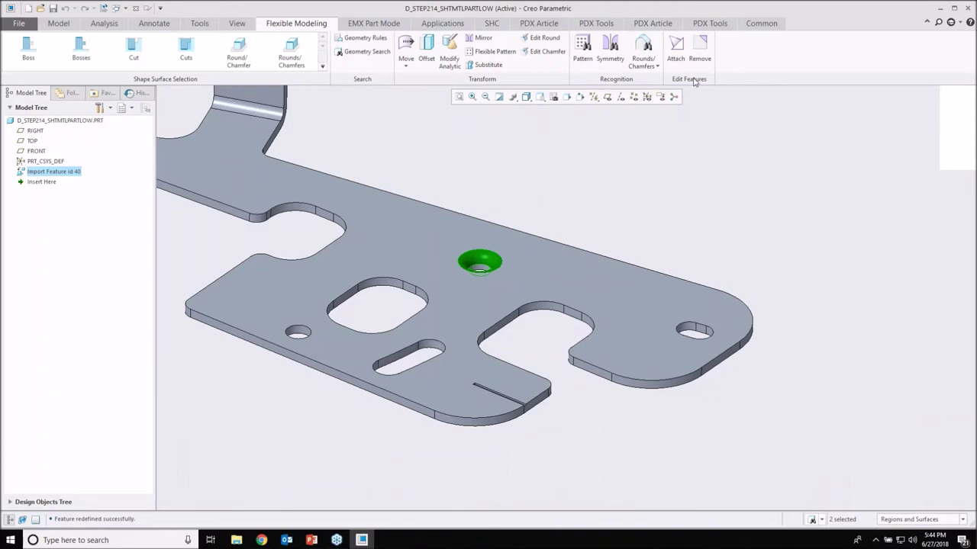
left_click(700, 52)
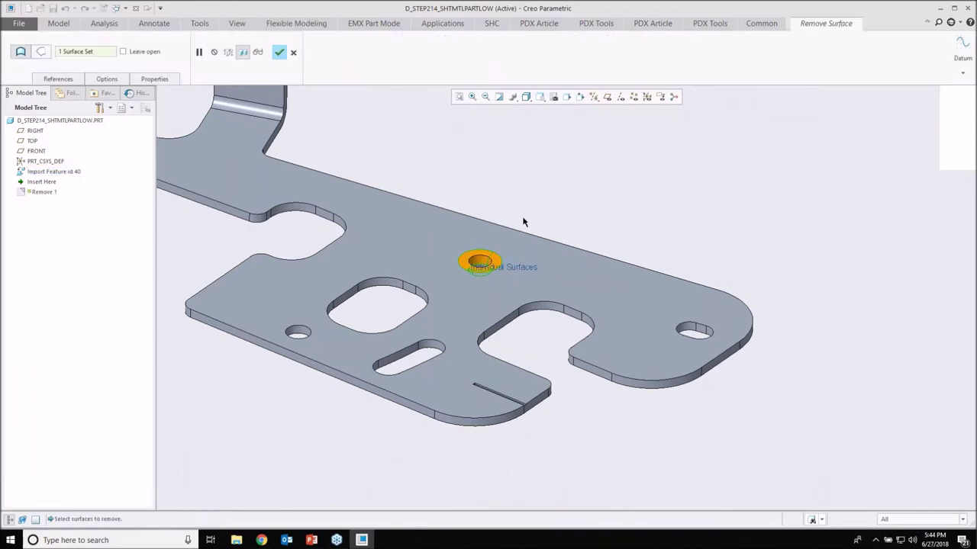
left_click(280, 51)
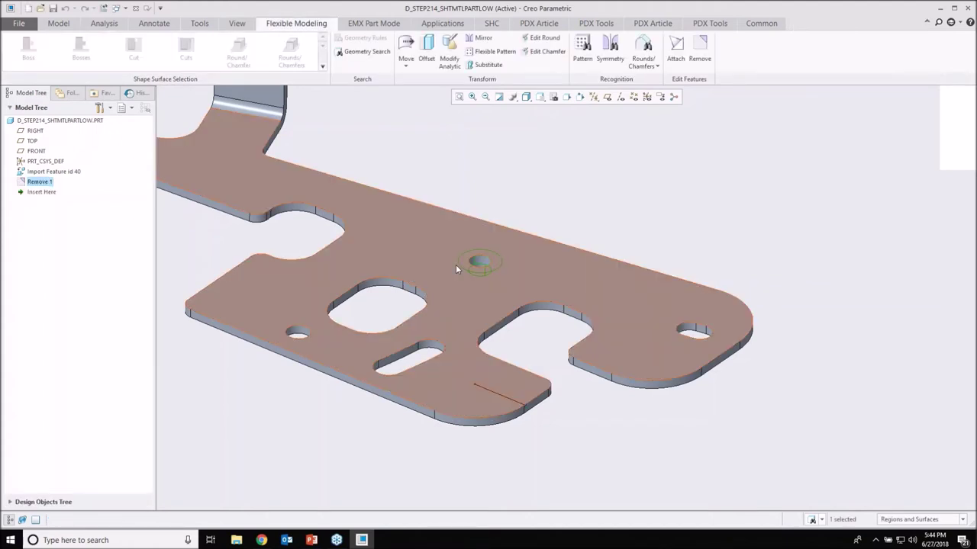
Step: Select the raised collar around the hole on the plate's reverse side as a boss shape and remove its surfaces
mouse_move(523, 202)
middle_mouse_down()
mouse_move(481, 119)
mouse_move(519, 218)
middle_mouse_up()
middle_click_drag(607, 302, 568, 367)
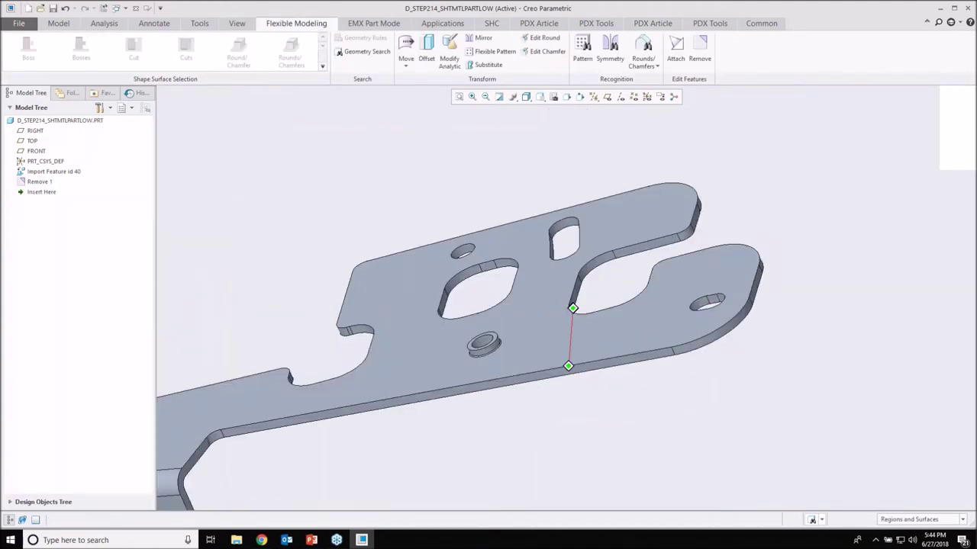
scroll(438, 328, "up", 5)
left_click(458, 297)
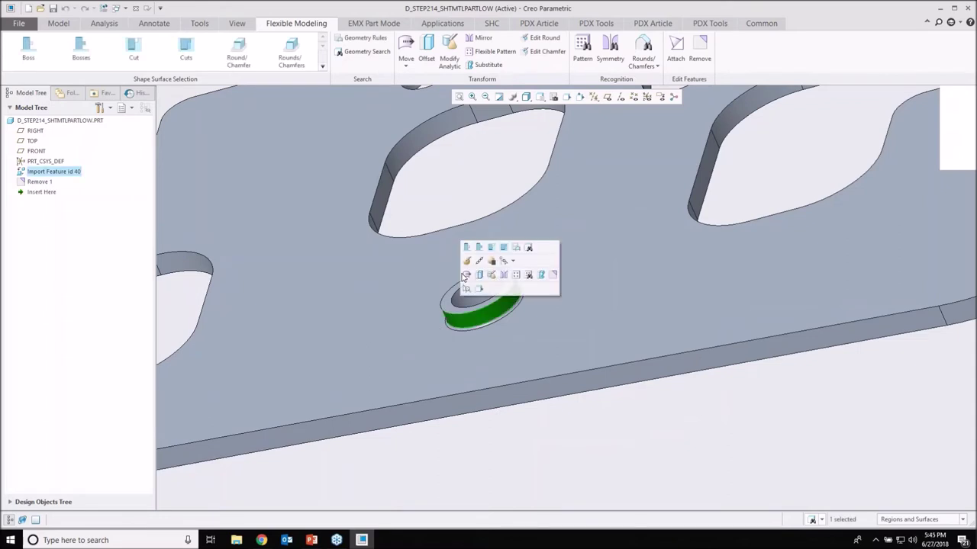
left_click(467, 249)
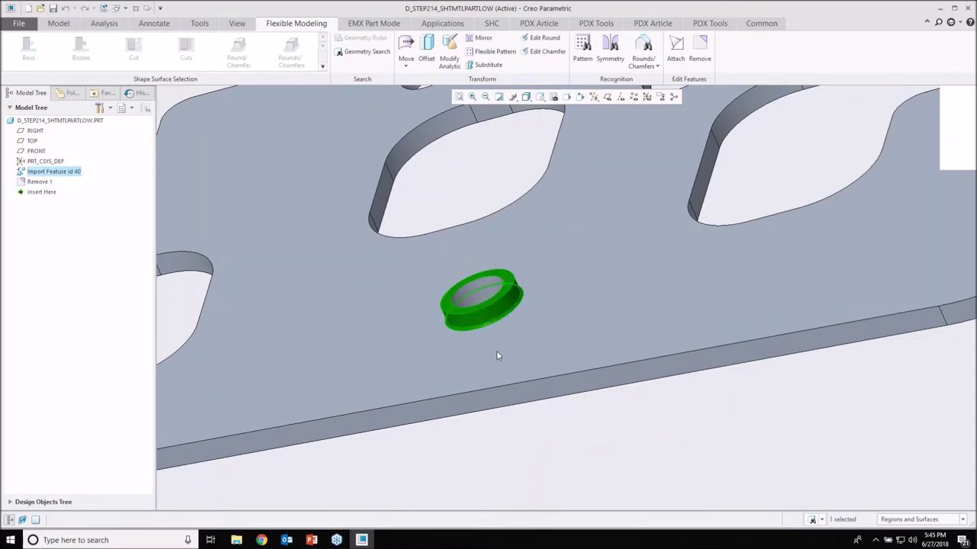
scroll(499, 355, "down", 3)
left_click(706, 58)
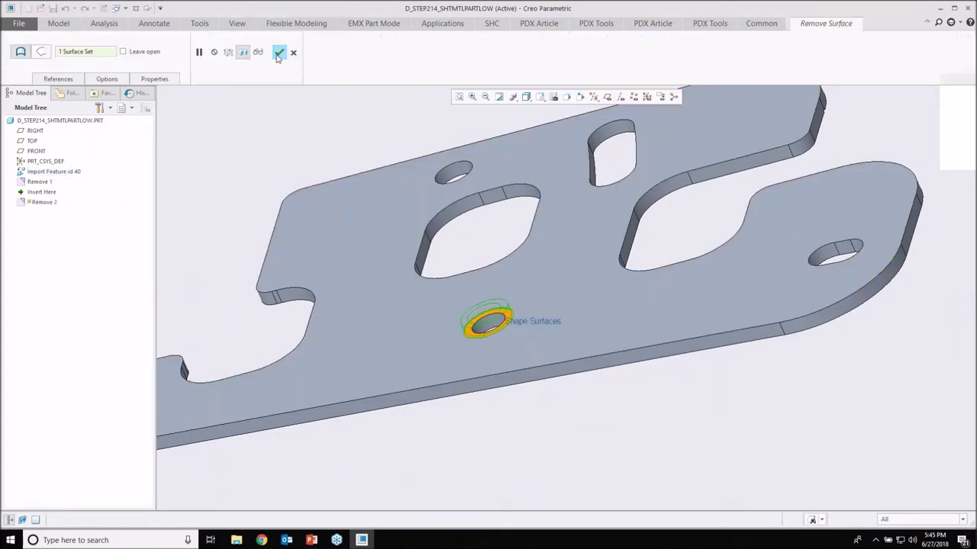
left_click(279, 54)
Step: Select the narrow slit at the plate's rounded end as a cut shape and remove its surfaces
mouse_move(448, 349)
middle_mouse_down()
mouse_move(566, 307)
mouse_move(516, 486)
mouse_move(496, 429)
mouse_move(538, 366)
middle_mouse_up()
scroll(541, 387, "down", 6)
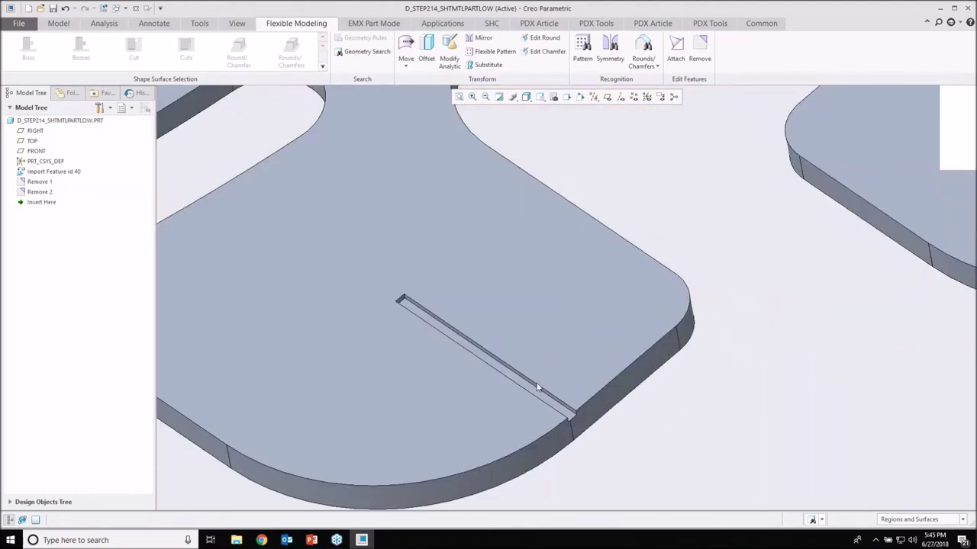
scroll(537, 387, "up", 2)
left_click(531, 400)
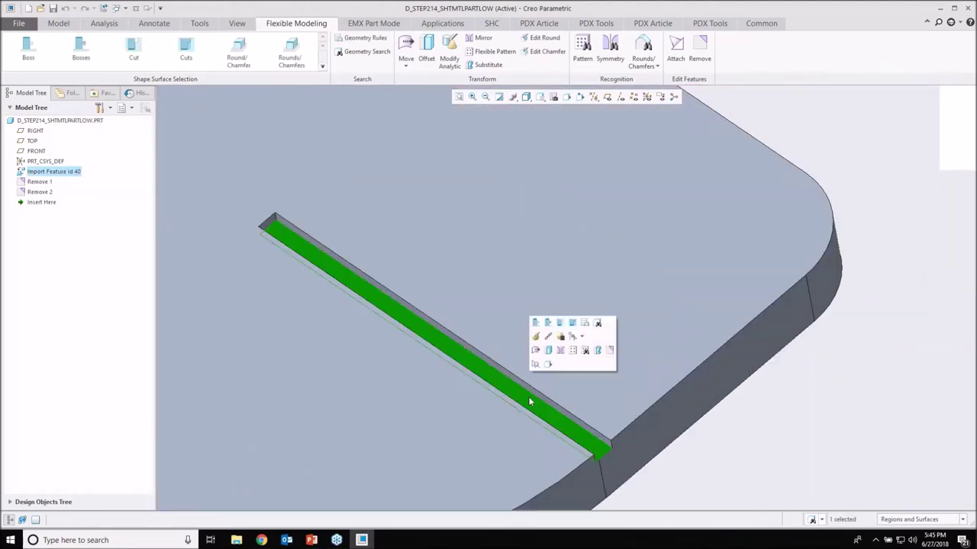
left_click(143, 54)
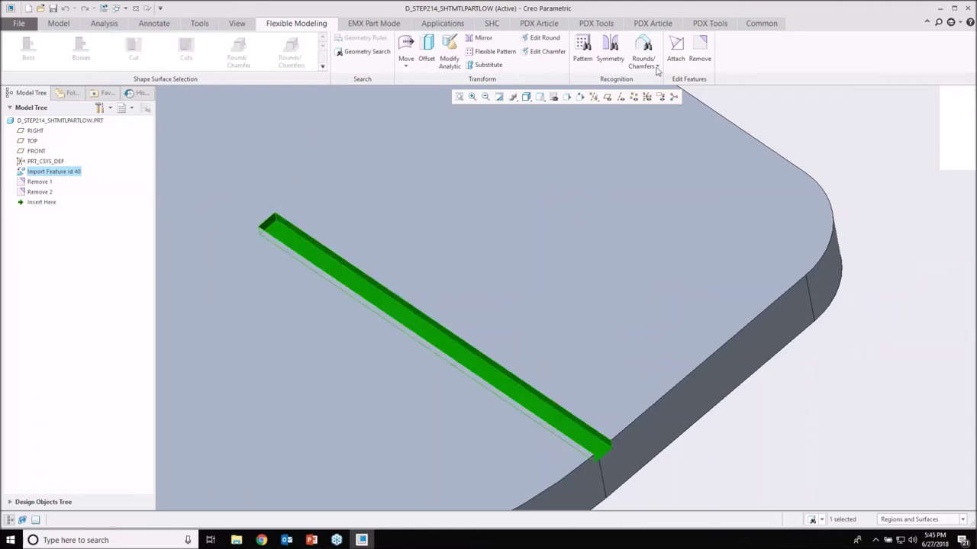
left_click(700, 55)
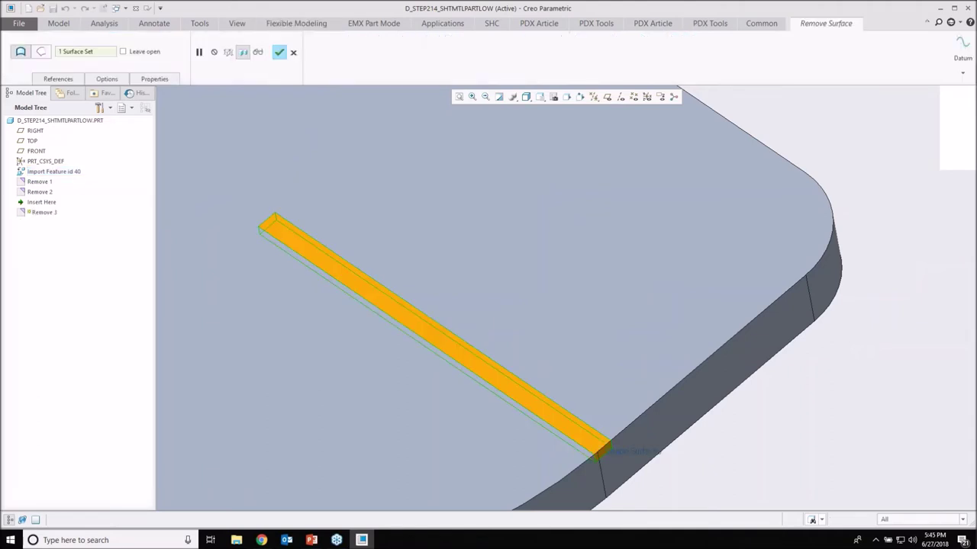
scroll(486, 258, "down", 4)
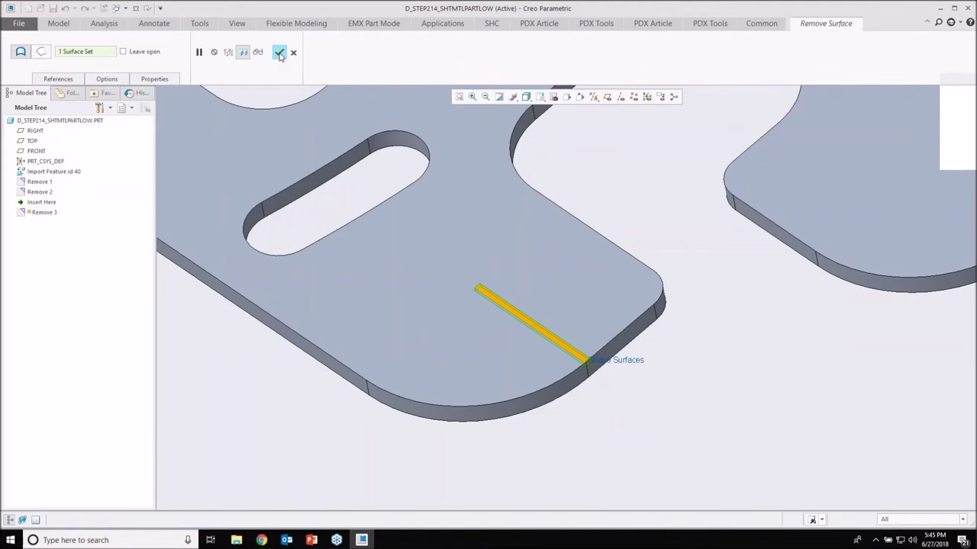
left_click(280, 53)
Step: Convert the solid part to sheet metal using the large plate's upper face as the driving surface
key("ctrl+d")
mouse_move(527, 360)
middle_mouse_down("shift")
mouse_move(515, 397)
mouse_move(536, 393)
mouse_move(534, 362)
middle_mouse_up("shift")
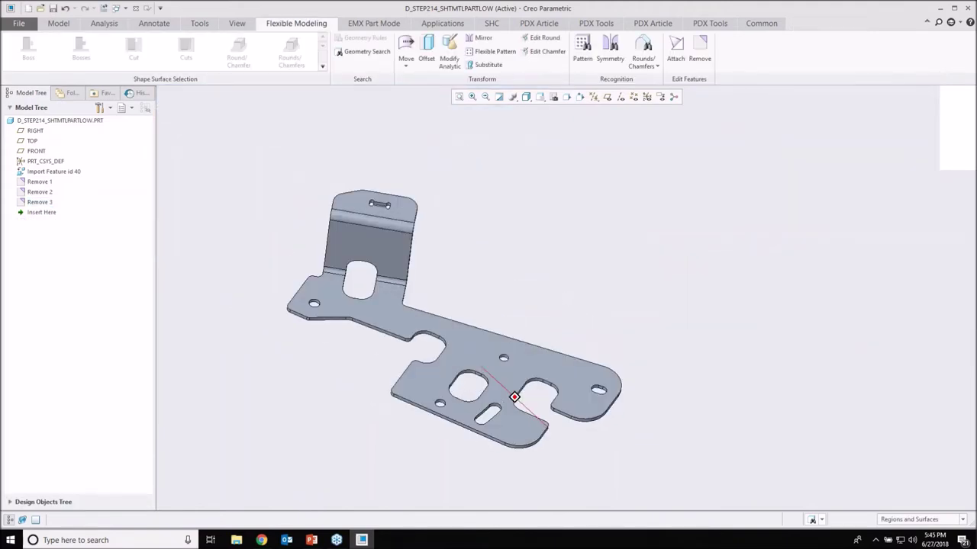
left_click(58, 24)
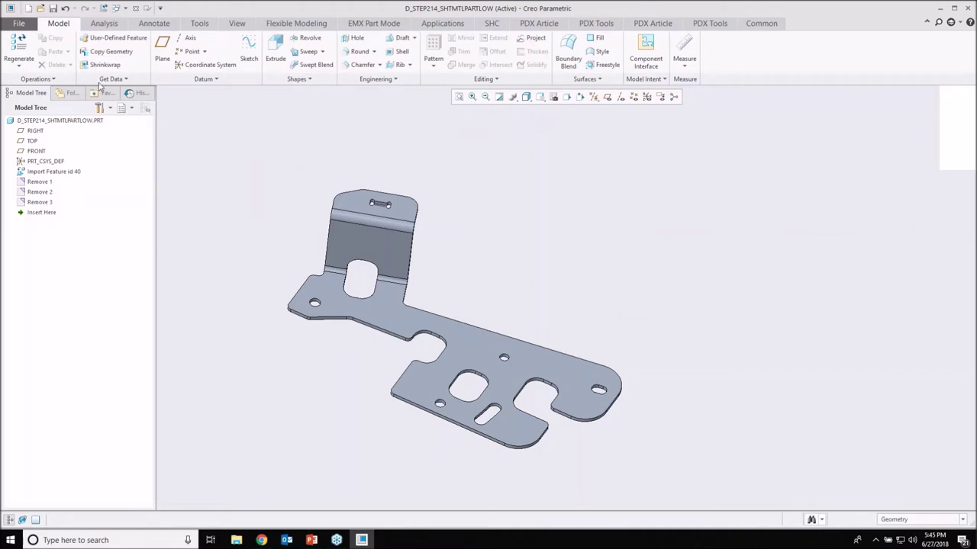
left_click(39, 79)
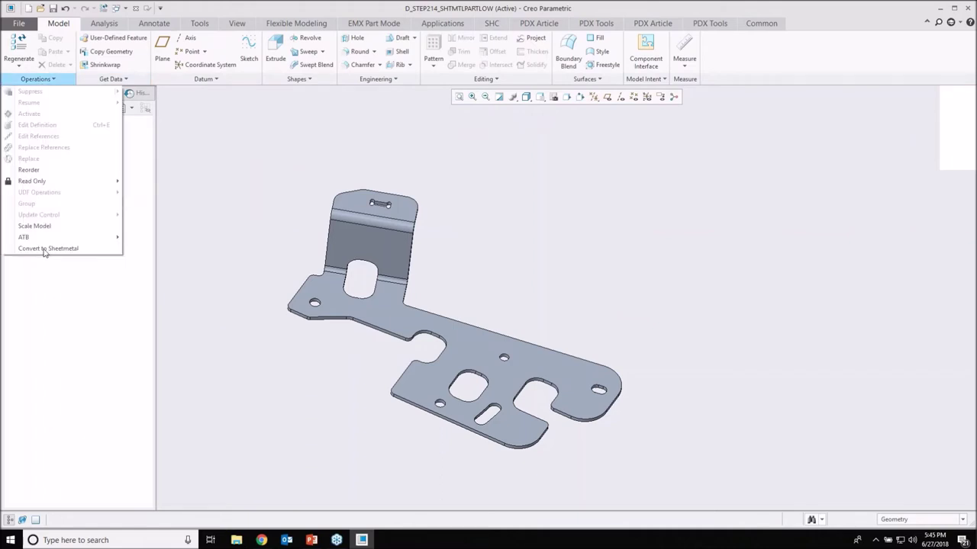
left_click(44, 250)
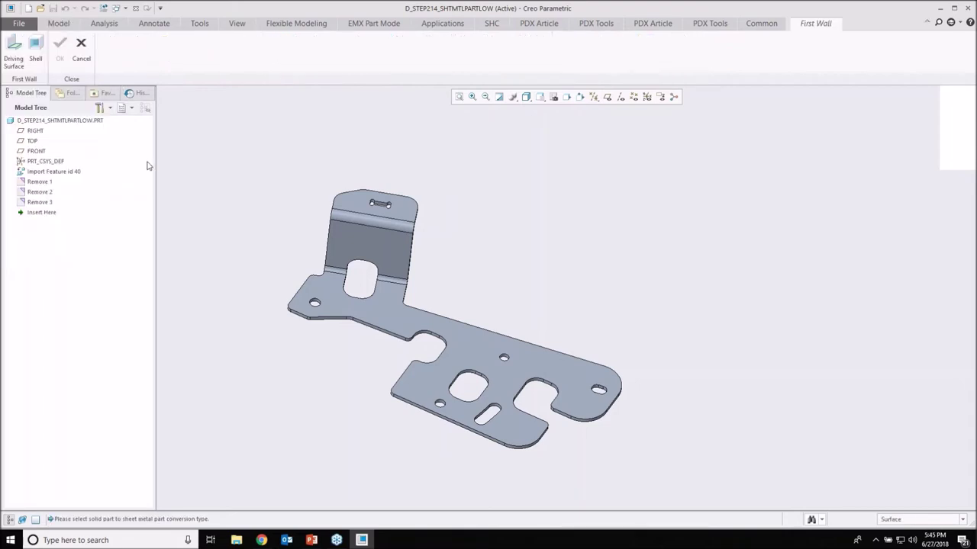
left_click(14, 62)
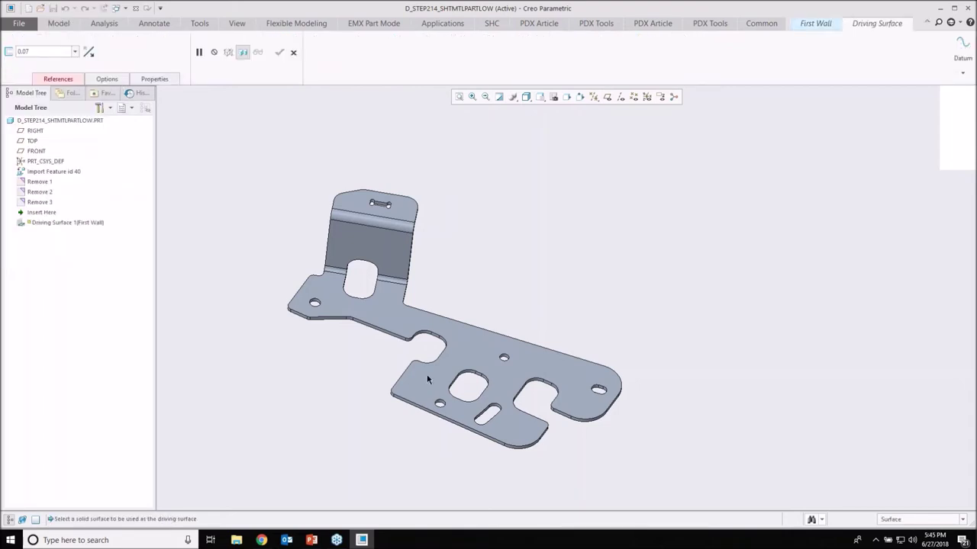
scroll(426, 381, "up", 3)
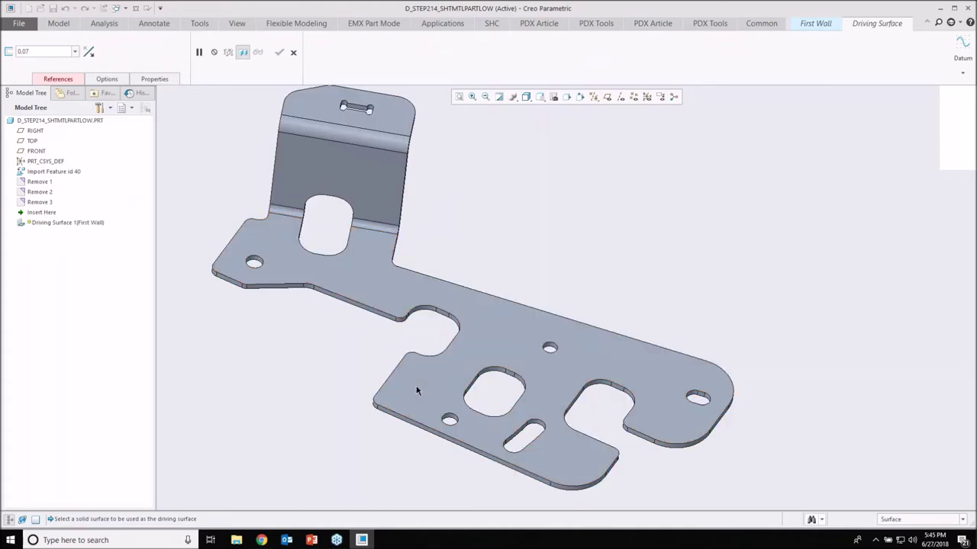
left_click(417, 391)
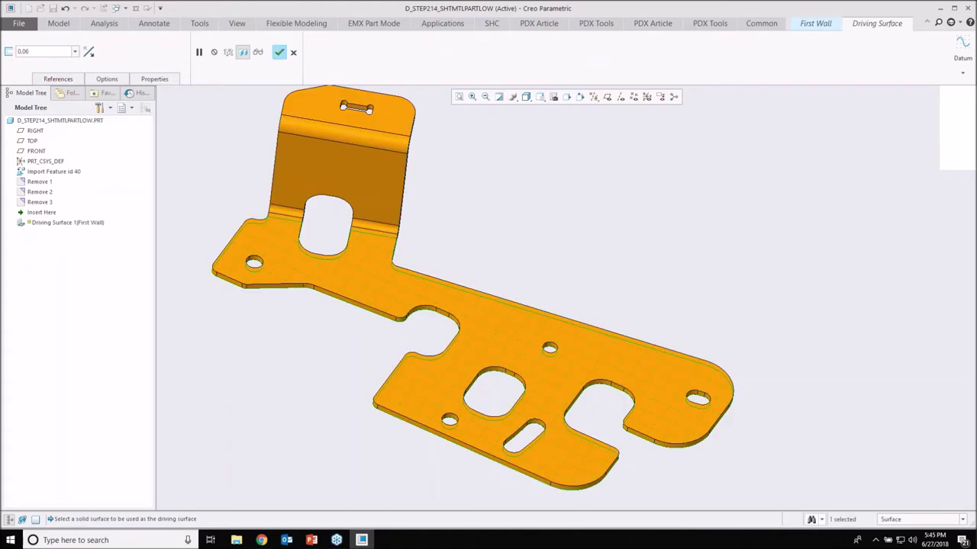
scroll(416, 390, "down", 2)
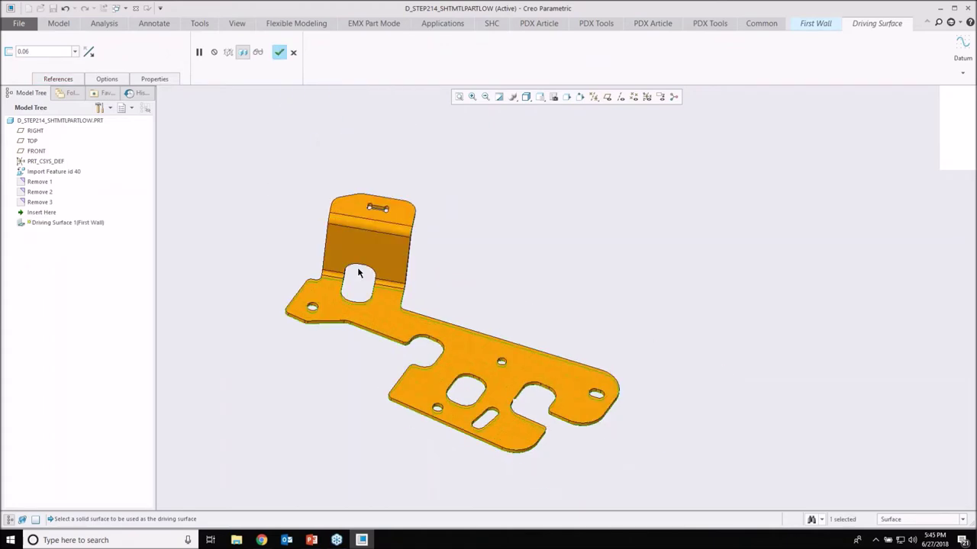
left_click(279, 52)
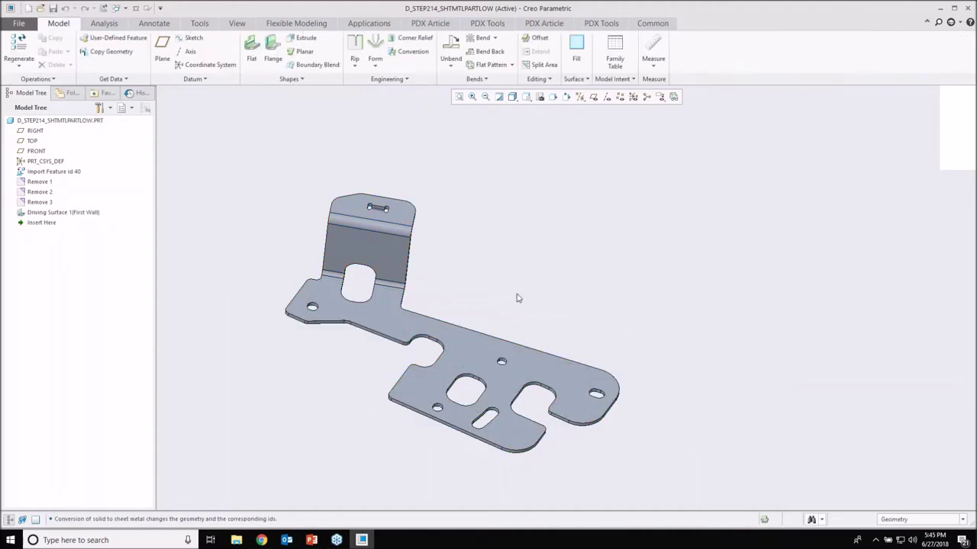
middle_click_drag(516, 297, 526, 302)
left_click(252, 58)
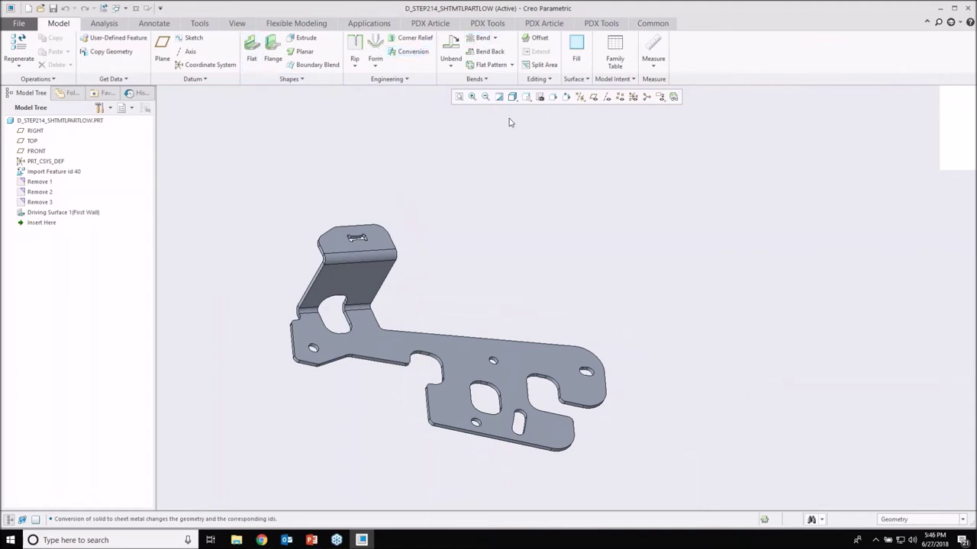
mouse_move(510, 122)
middle_mouse_down()
mouse_move(491, 242)
mouse_move(503, 263)
middle_mouse_up()
Step: Edit the lower bend between the large plate and the angled wall, setting its inside radius to 0.06
left_click(295, 26)
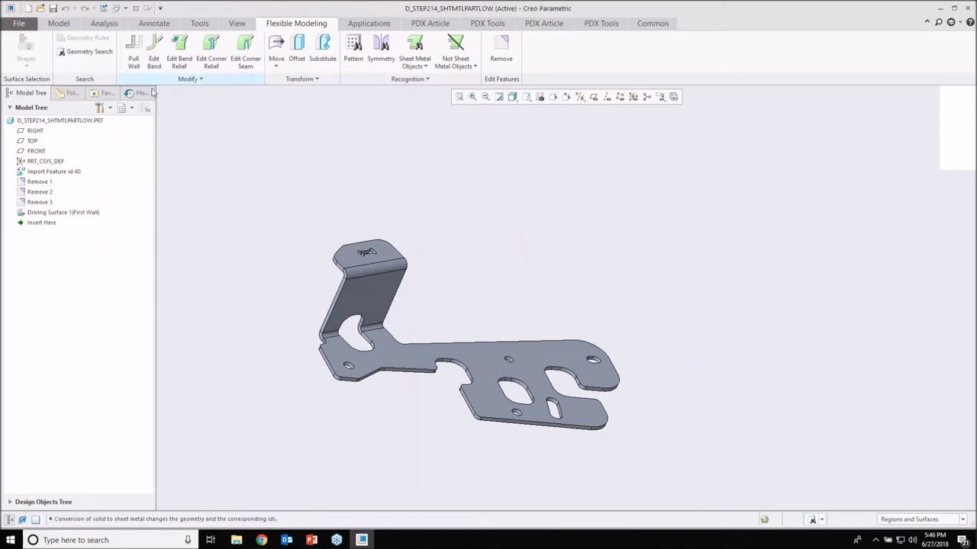
left_click(153, 52)
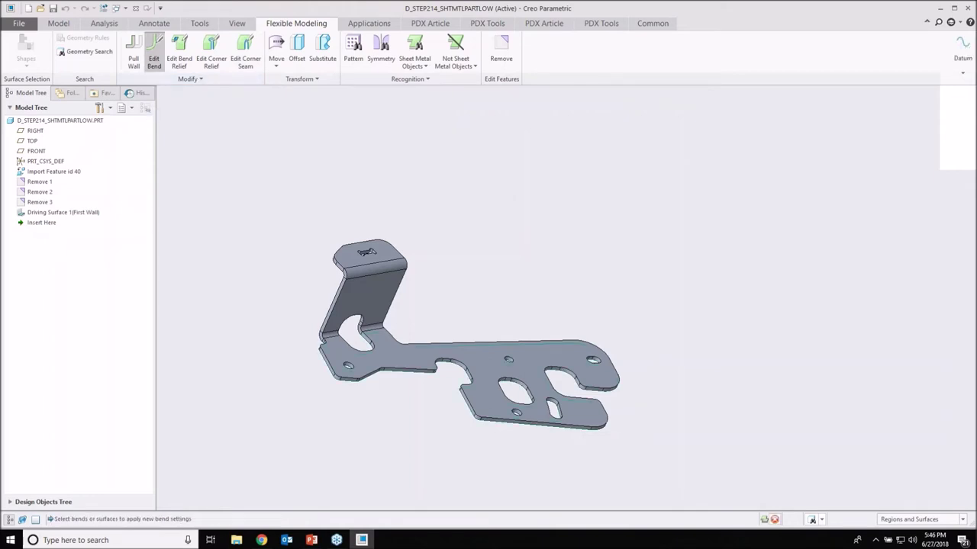
left_click(372, 330)
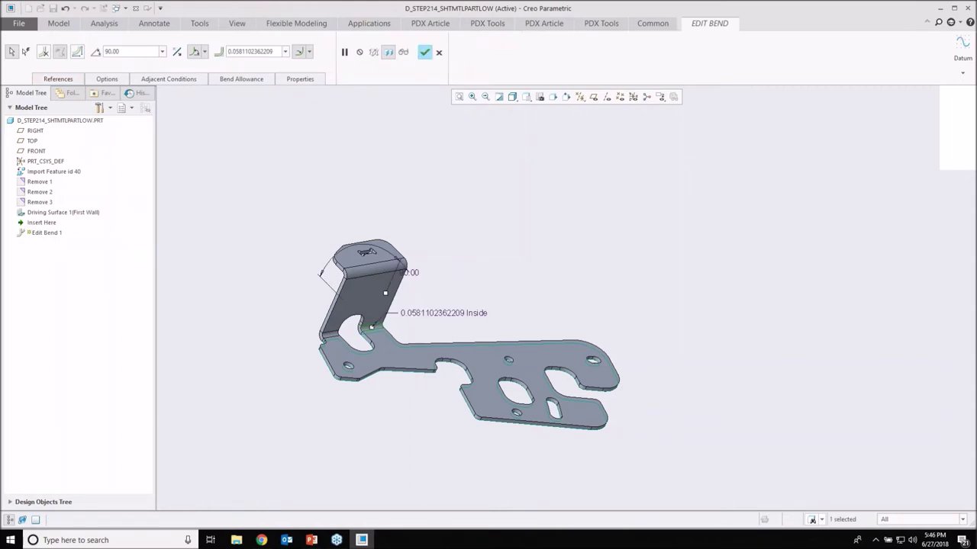
scroll(402, 330, "down", 2)
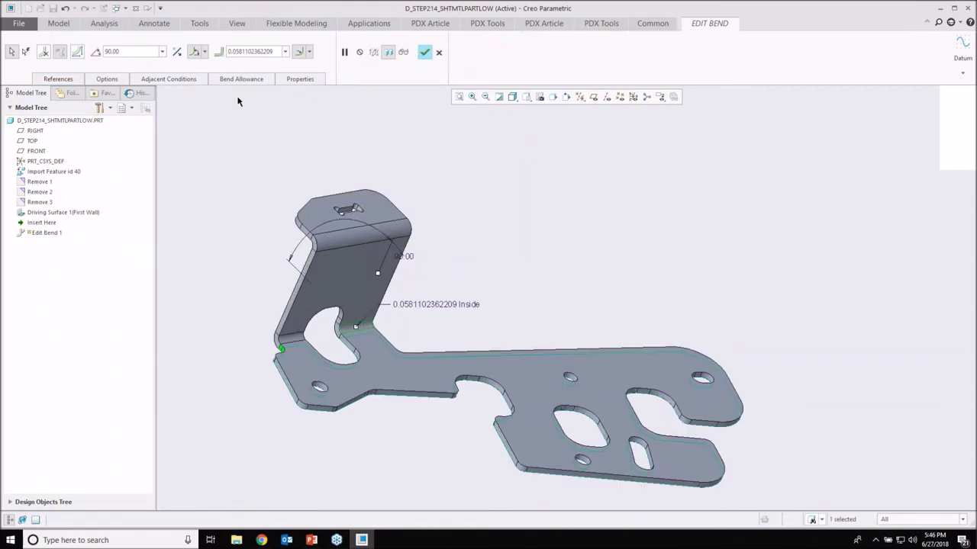
double_click(254, 54)
type("0.06")
key("Return")
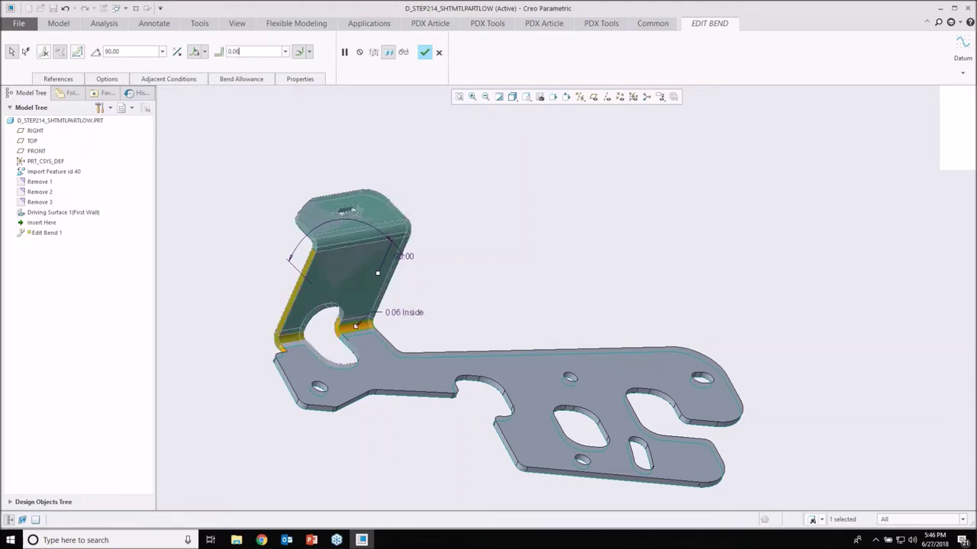
scroll(279, 347, "up", 3)
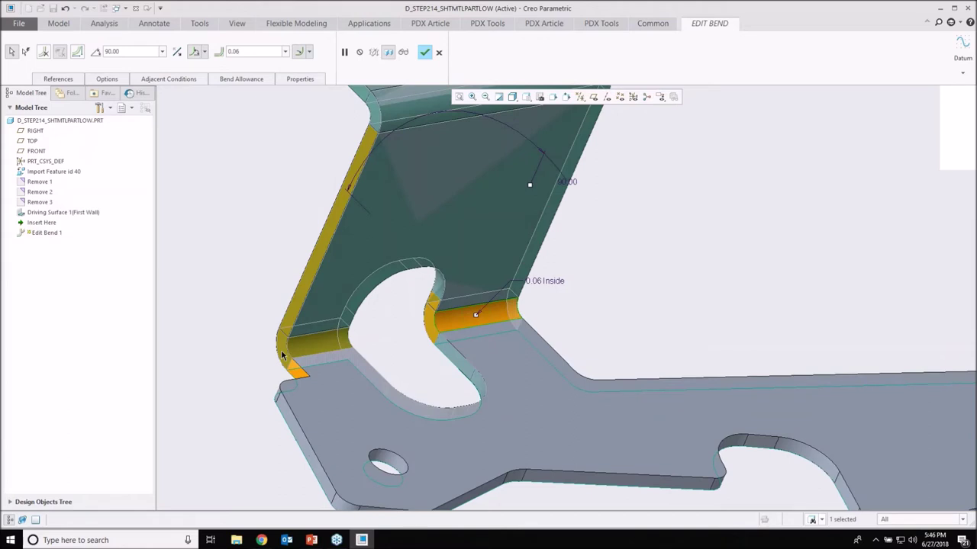
scroll(281, 354, "up", 4)
scroll(310, 321, "down", 3)
scroll(310, 320, "down", 4)
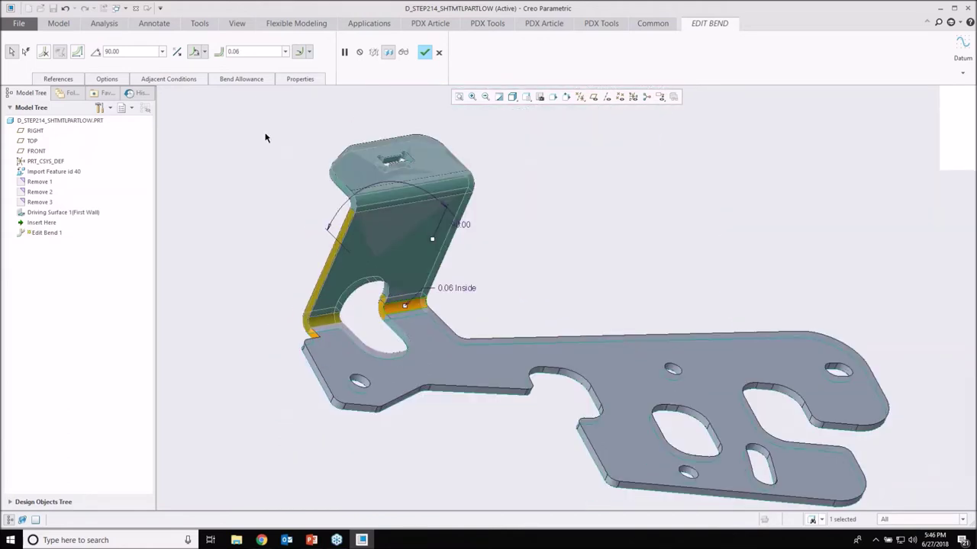
Step: Change the lower bend's inside radius to 0.10
key("BackSpace")
key("BackSpace")
type("1")
key("Return")
Step: Set the lower bend's angle to 45 degrees and complete the bend edit
mouse_move(403, 303)
middle_mouse_down()
mouse_move(343, 319)
mouse_move(355, 326)
middle_mouse_up()
middle_click_drag(356, 281, 402, 333, "shift")
mouse_move(402, 334)
middle_mouse_down()
mouse_move(438, 334)
mouse_move(393, 325)
middle_mouse_up()
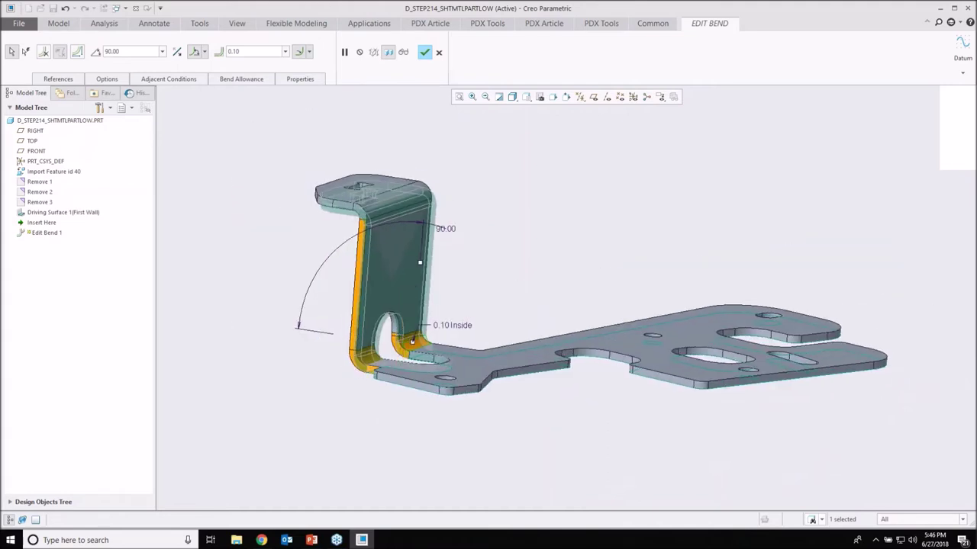
double_click(446, 228)
type("45")
key("Return")
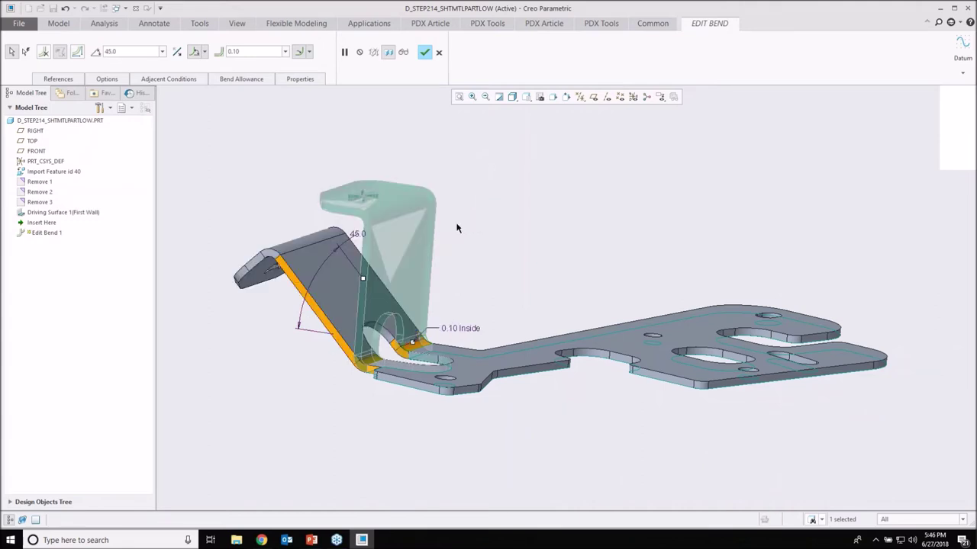
left_click(425, 52)
left_click(453, 210)
middle_click_drag(453, 211, 441, 195)
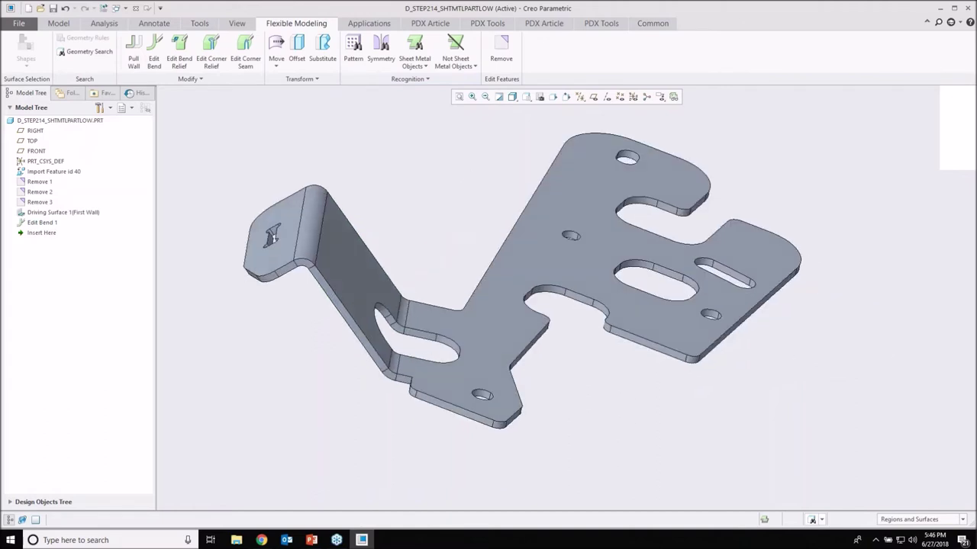
Step: Pull the end wall containing the small bone-shaped cutout by about 0.09 with Pull Wall
left_click(133, 58)
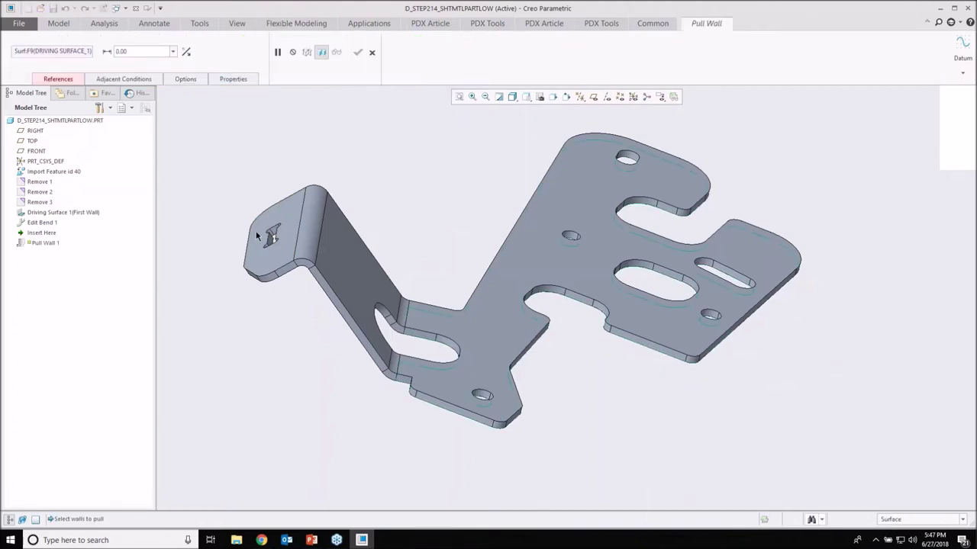
left_click(275, 241)
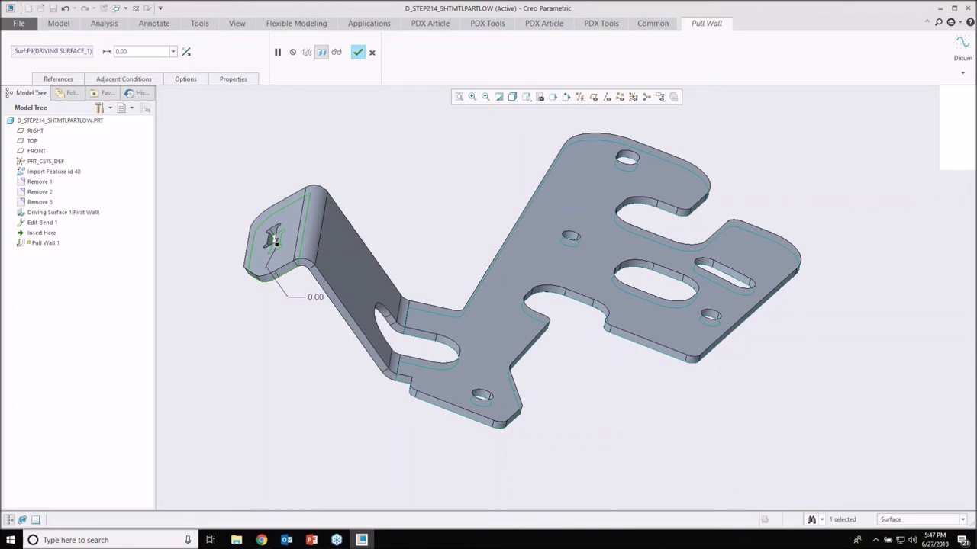
left_click_drag(275, 241, 297, 275)
left_click_drag(229, 203, 281, 246)
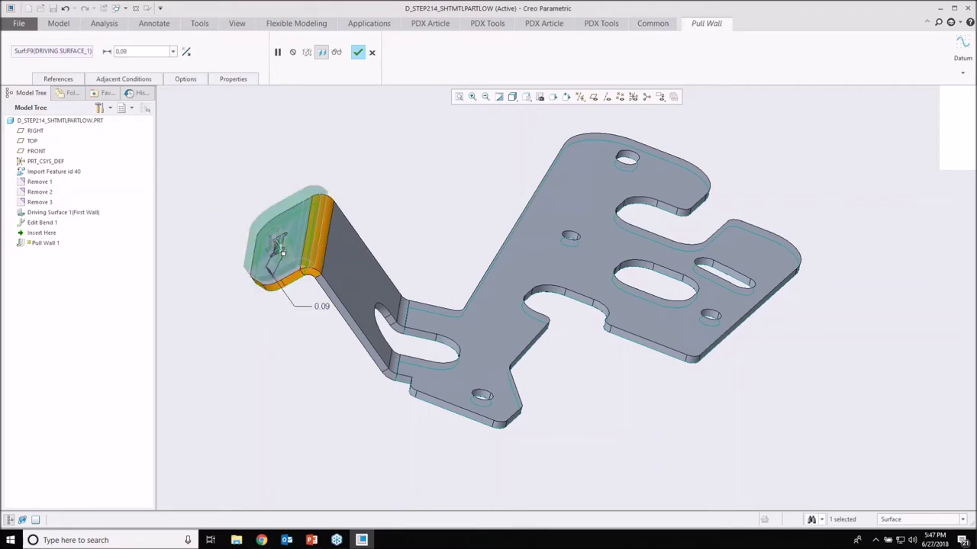
middle_click(281, 246)
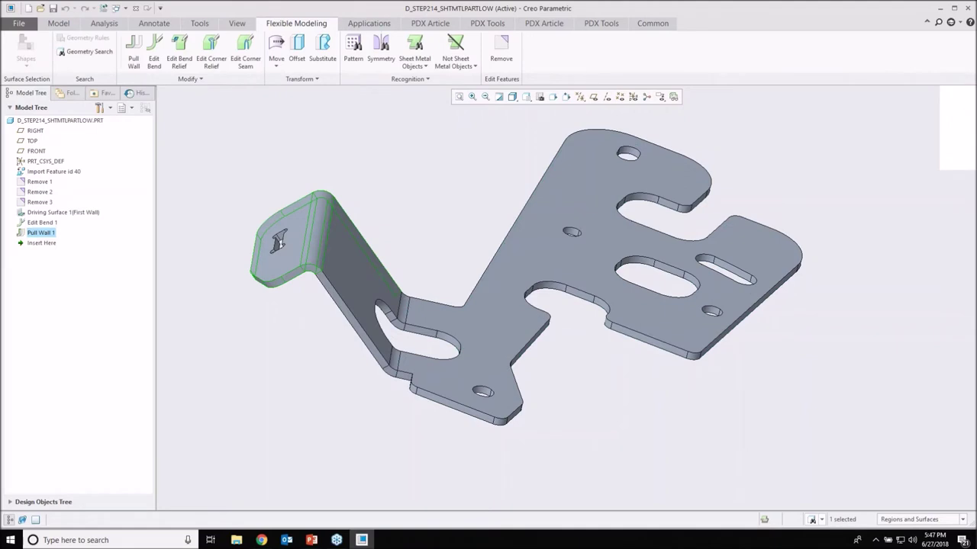
middle_click_drag(279, 243, 321, 260)
scroll(461, 250, "up", 2)
middle_click_drag(437, 277, 415, 268)
left_click(488, 238)
Step: Create a flat pattern of the edited sheet metal part with the large plate surface kept fixed
left_click(58, 23)
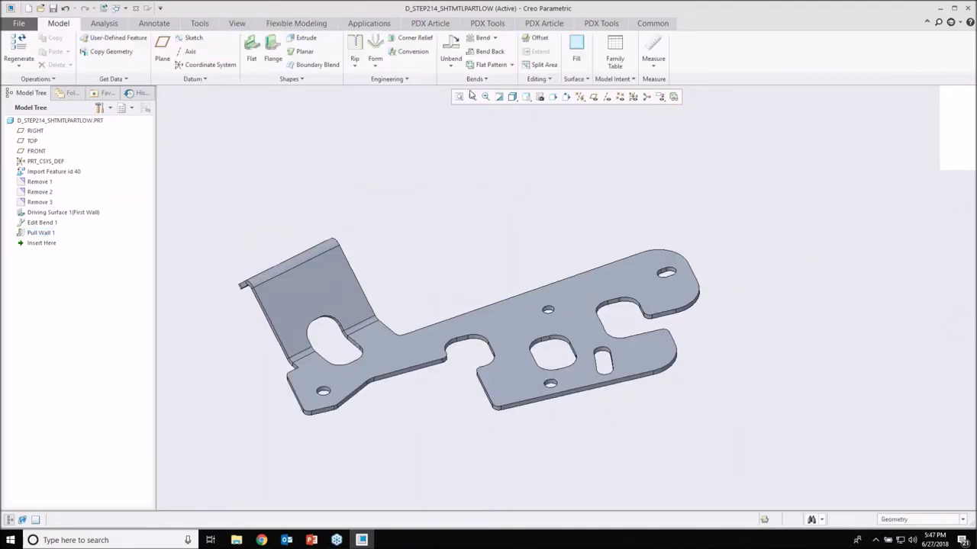
left_click(491, 66)
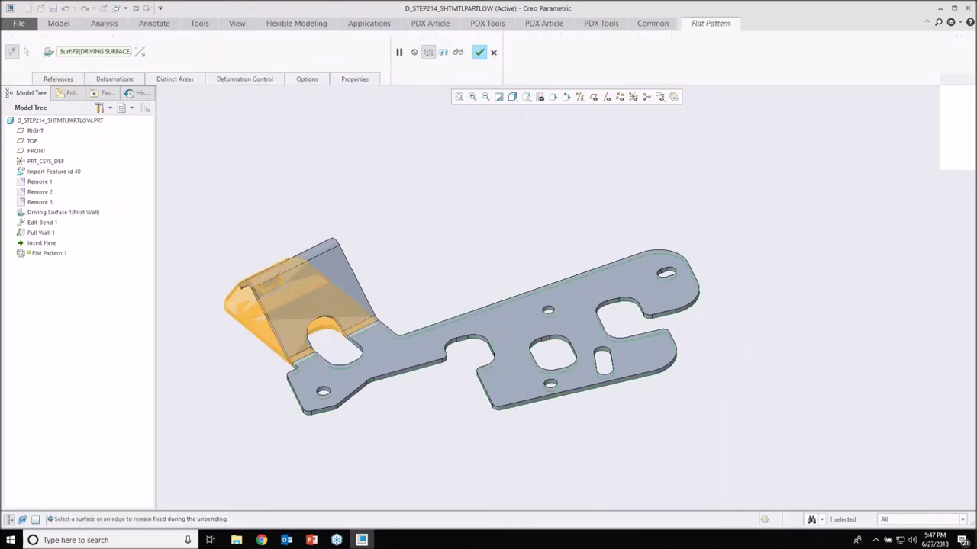
left_click(480, 52)
middle_click_drag(453, 237, 465, 261)
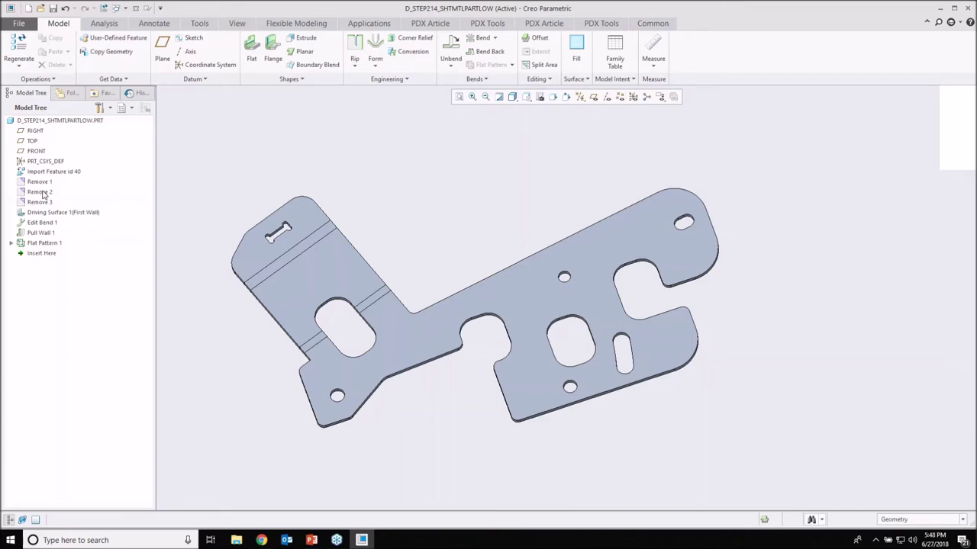
middle_click_drag(384, 190, 400, 240)
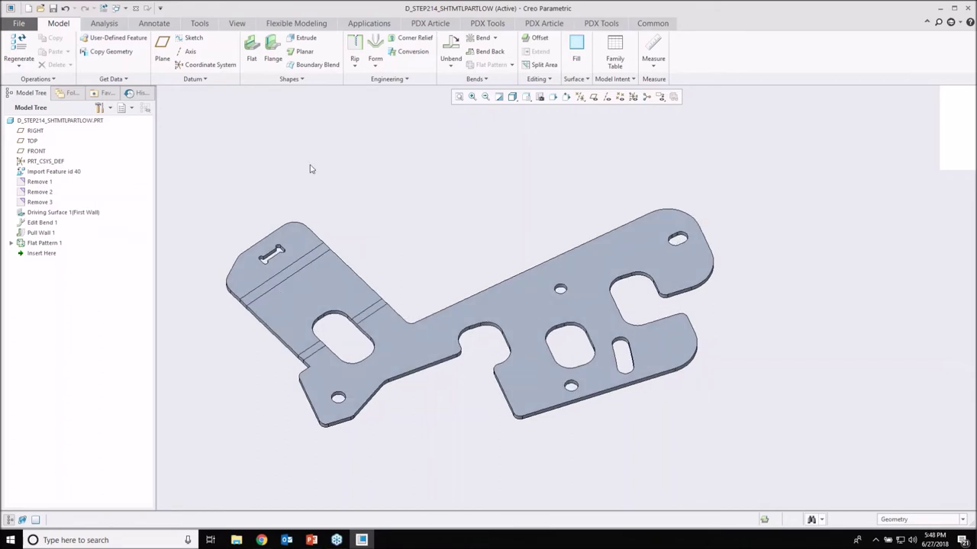
Step: Close the sheet metal part, list all file types and open LHT_BODY_HARD_20.SLDPRT
left_click(136, 9)
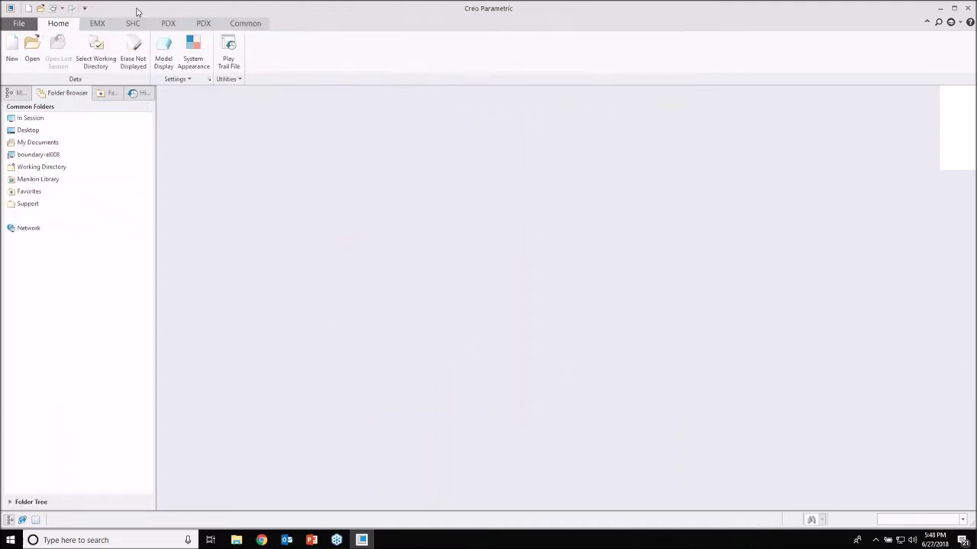
left_click(32, 49)
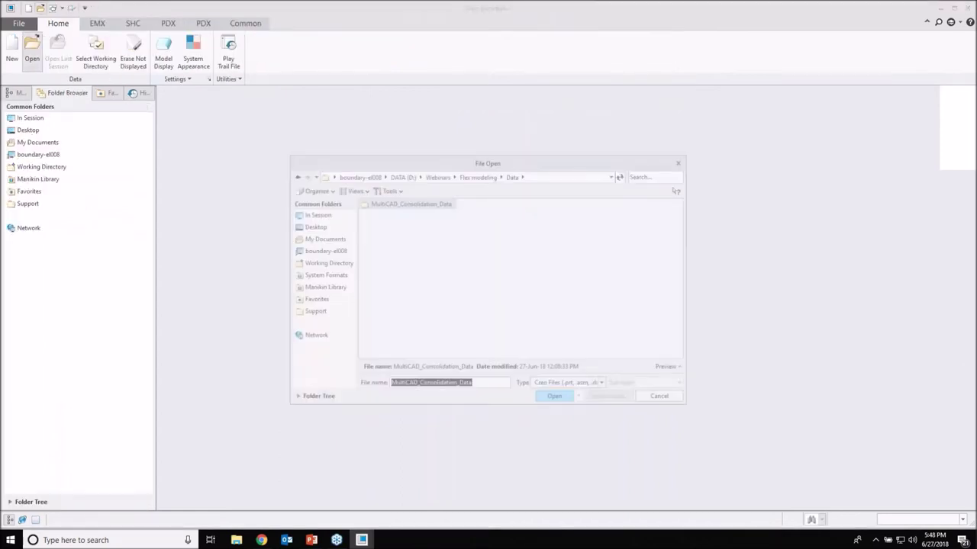
left_click(554, 386)
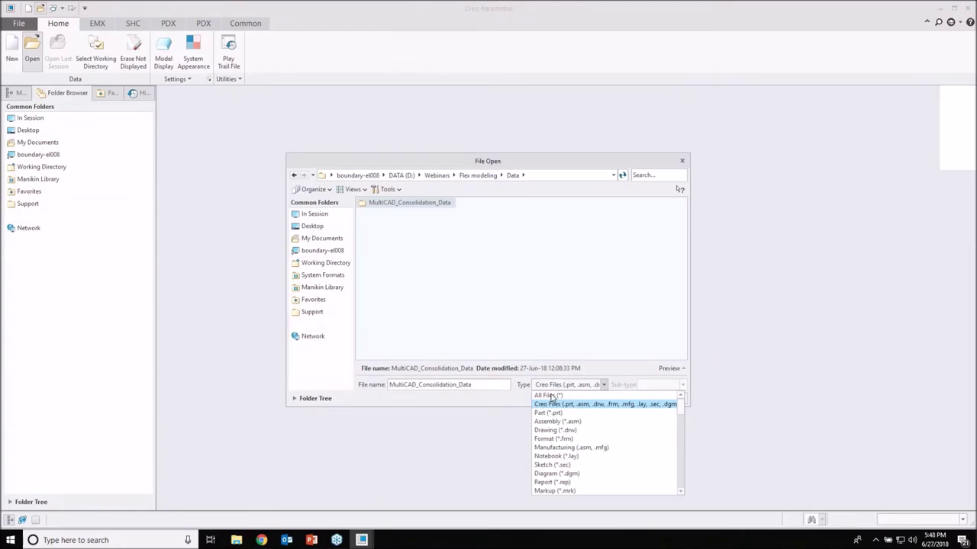
left_click(549, 395)
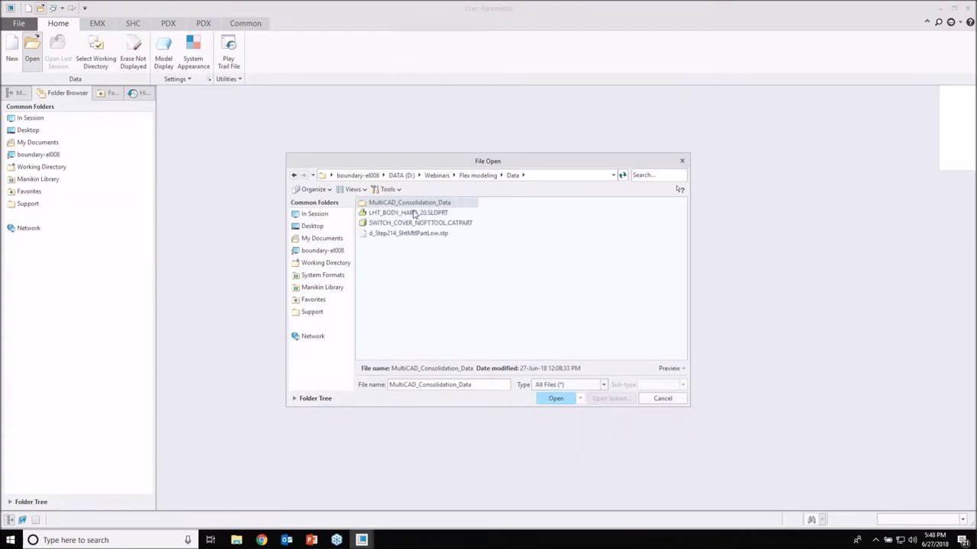
left_click(413, 214)
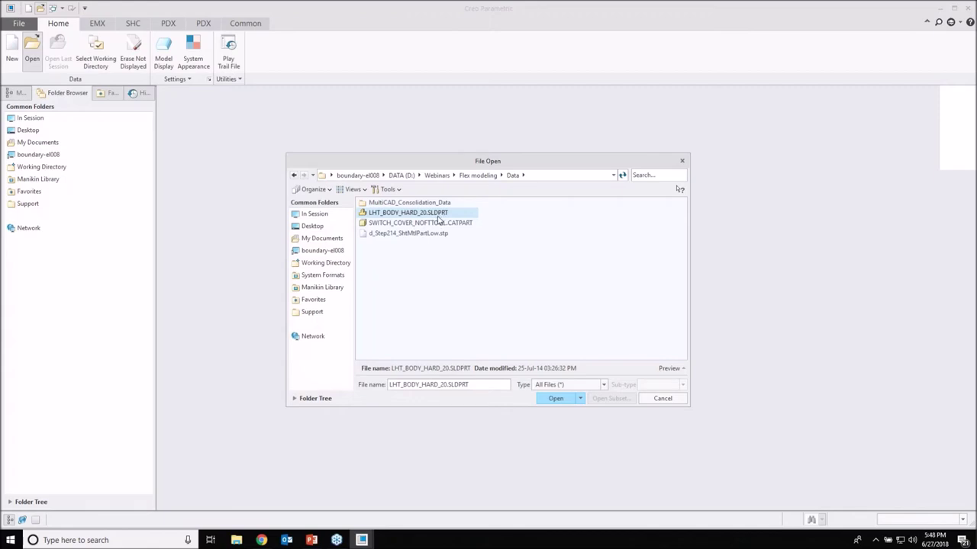
left_click(556, 398)
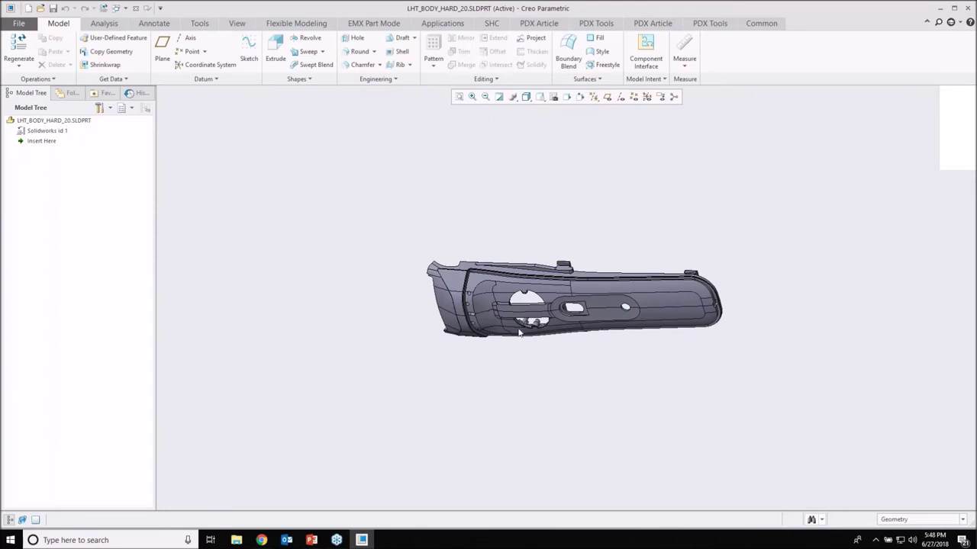
Step: Examine the imported SolidWorks housing from several sides, including its single import feature and the inner ribs and bosses
middle_click_drag(519, 332, 424, 321)
middle_click_drag(423, 321, 490, 325)
left_click(45, 132)
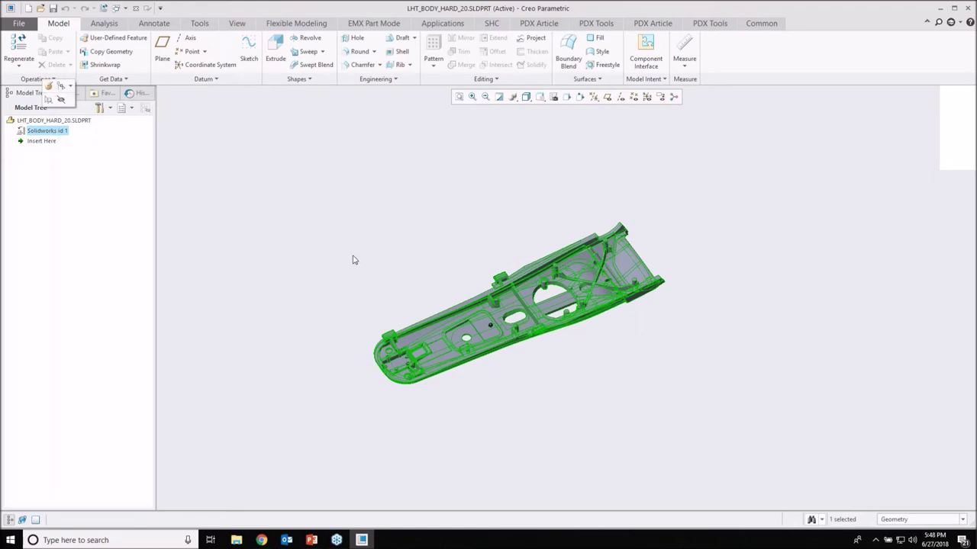
left_click(578, 265)
scroll(574, 267, "up", 3)
scroll(574, 276, "down", 2)
mouse_move(573, 276)
middle_mouse_down()
mouse_move(562, 233)
mouse_move(556, 266)
middle_mouse_up()
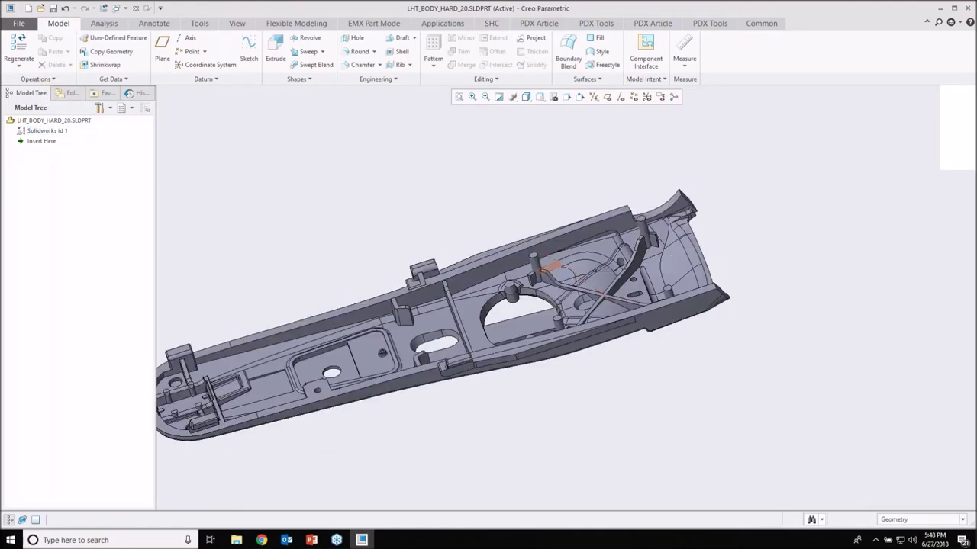
scroll(560, 273, "down", 1)
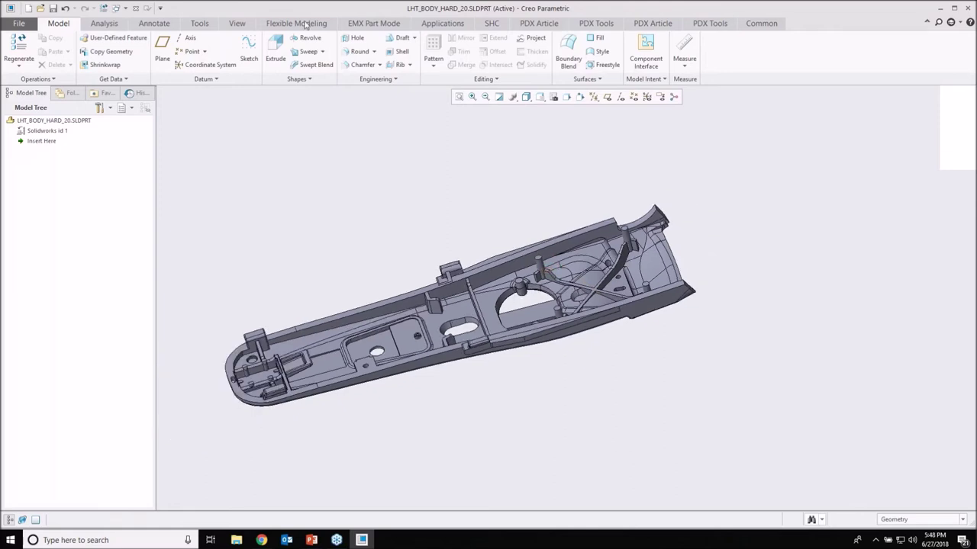
Step: In Flexible Modeling, select the tall round pin near the housing's rounded end as a boss, including its smaller intersecting surfaces
left_click(301, 23)
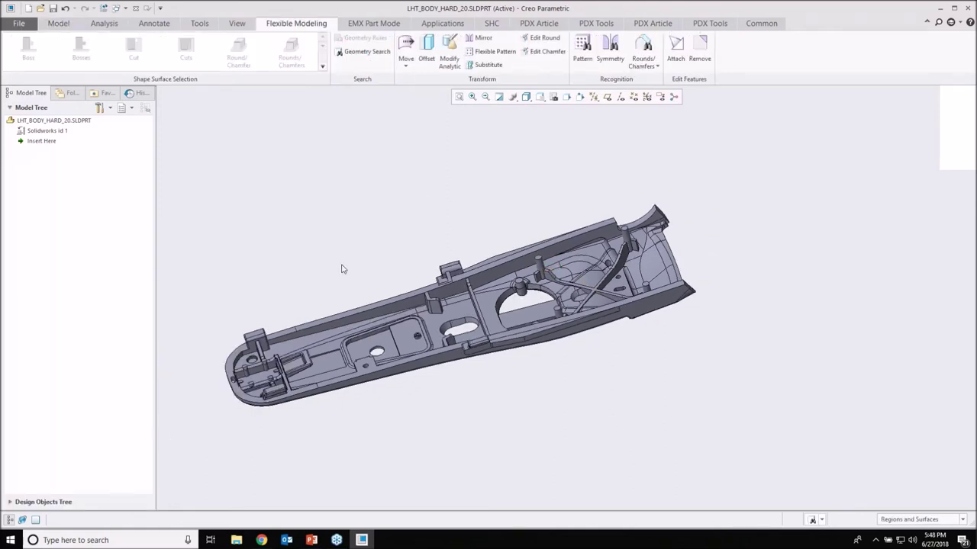
middle_click_drag(342, 268, 511, 313)
scroll(392, 298, "up", 4)
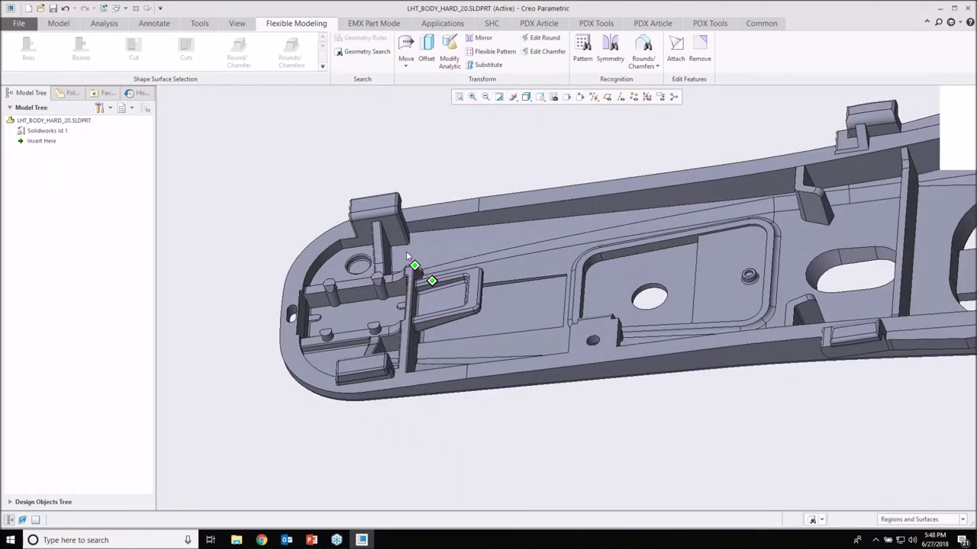
scroll(325, 297, "up", 3)
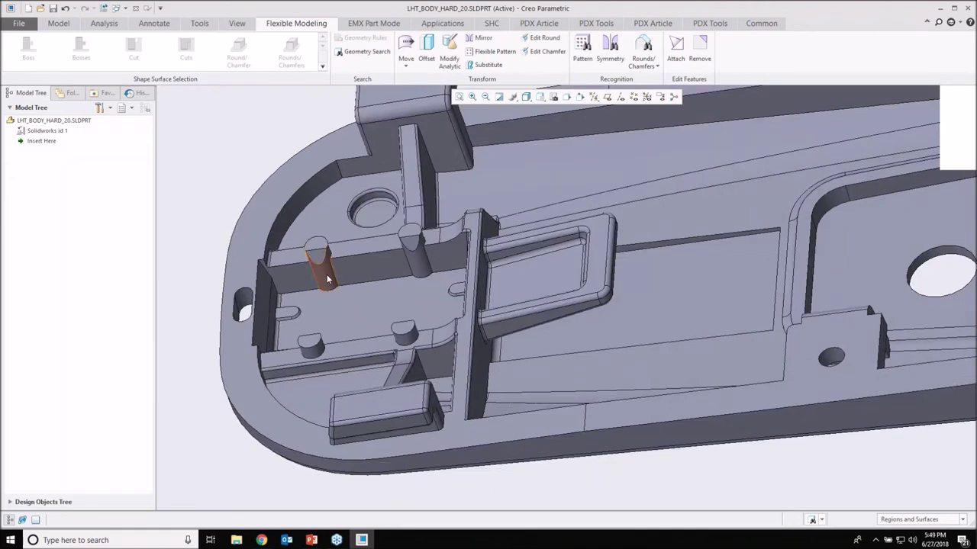
left_click(323, 272)
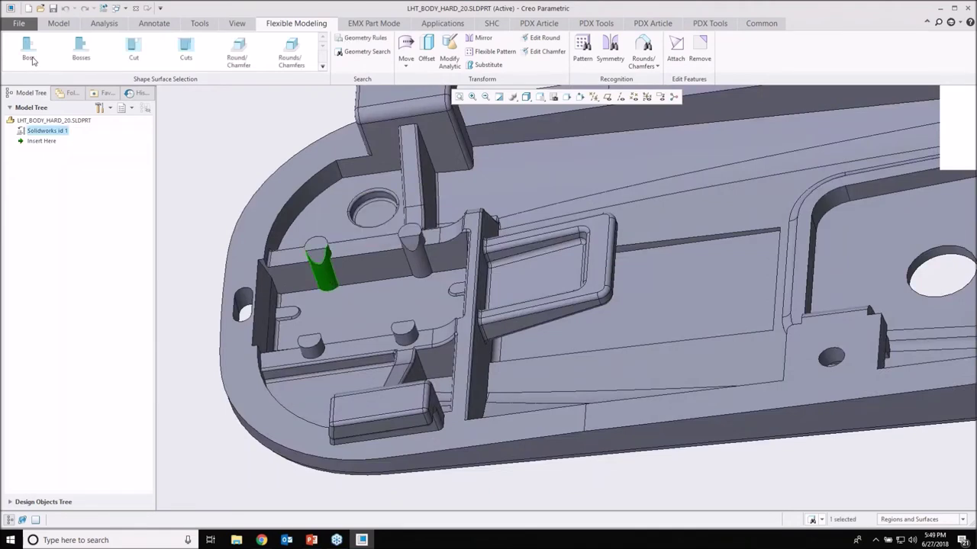
left_click(29, 53)
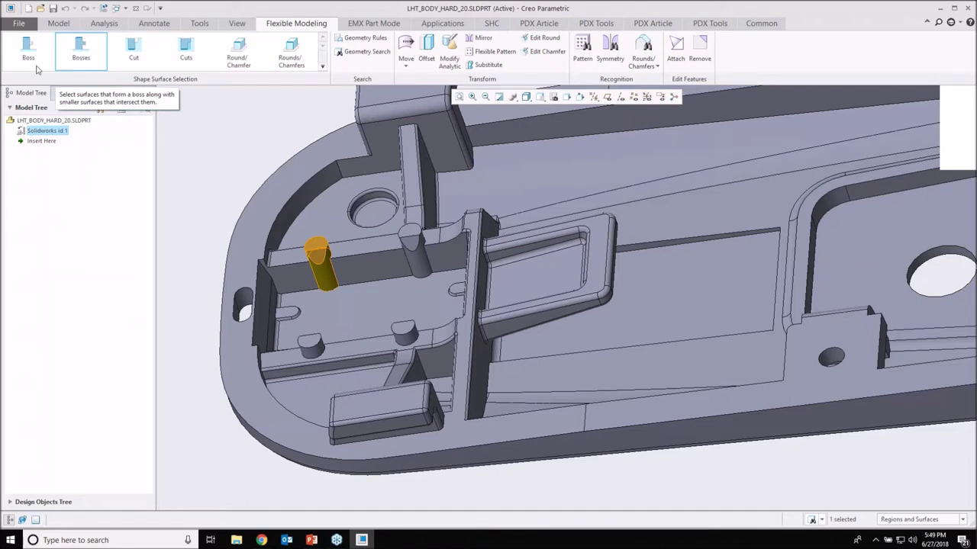
left_click(81, 53)
Step: Try the boss shape selection on the flat pocket floor between the four pins at the housing's rounded end
left_click(364, 310)
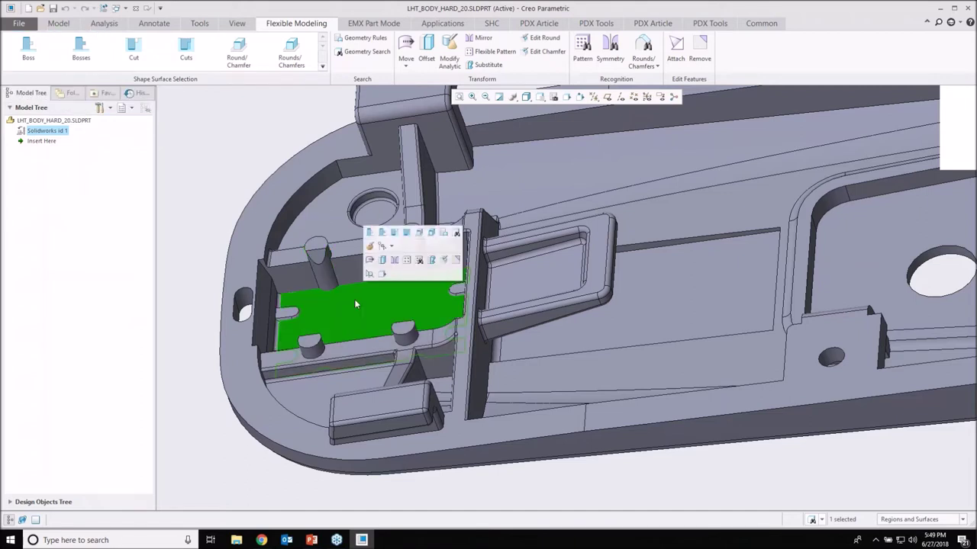
left_click(30, 52)
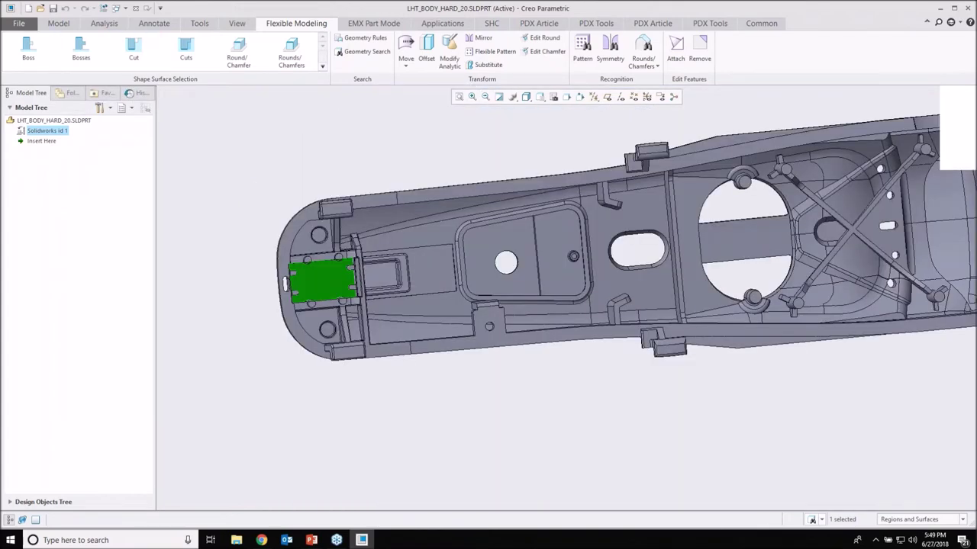
middle_click_drag(504, 305, 489, 248)
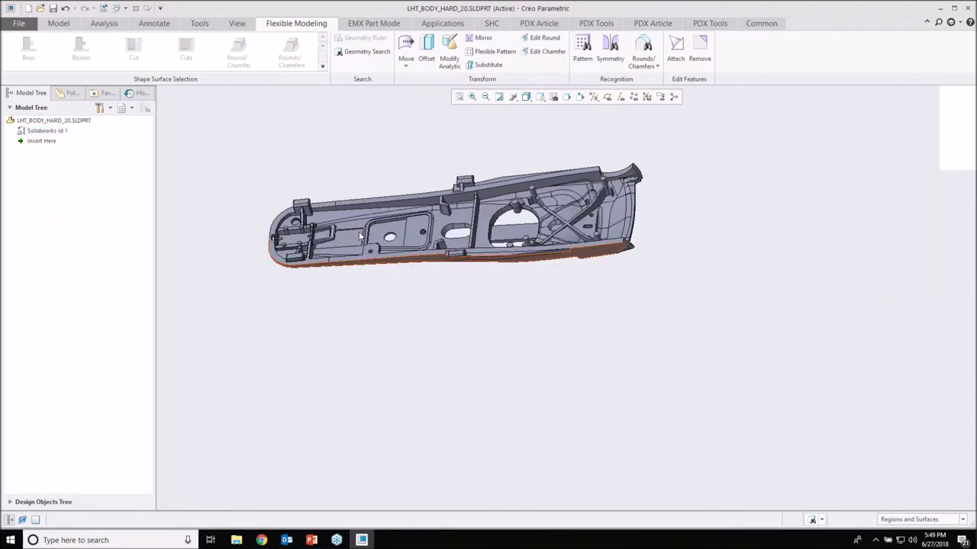
Step: Select the round through hole in the rectangular pocket floor with the Cut shape selection
scroll(359, 231, "up", 5)
left_click(352, 245)
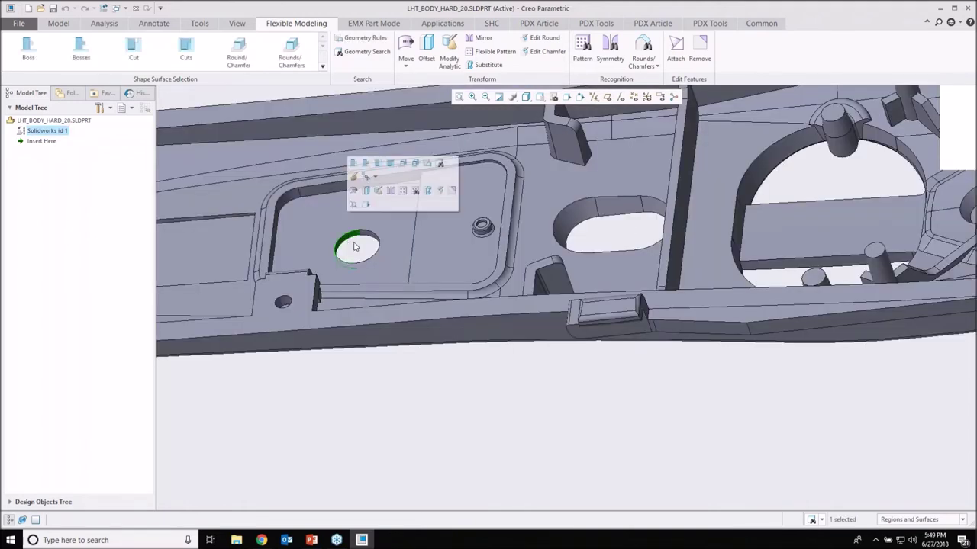
left_click(134, 55)
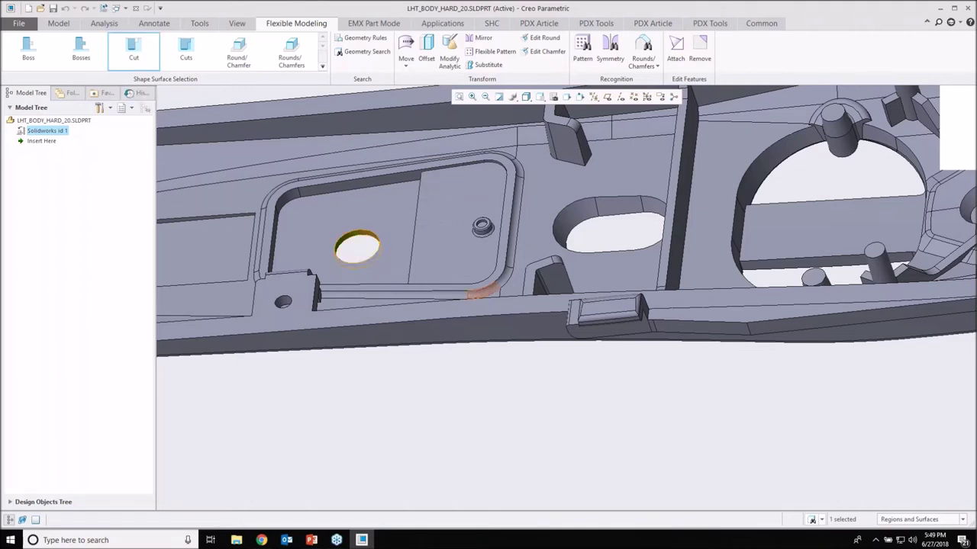
Step: Try the Cuts shape selection on the oblong slot beside the rectangular pocket, and clear the selection
left_click(580, 219)
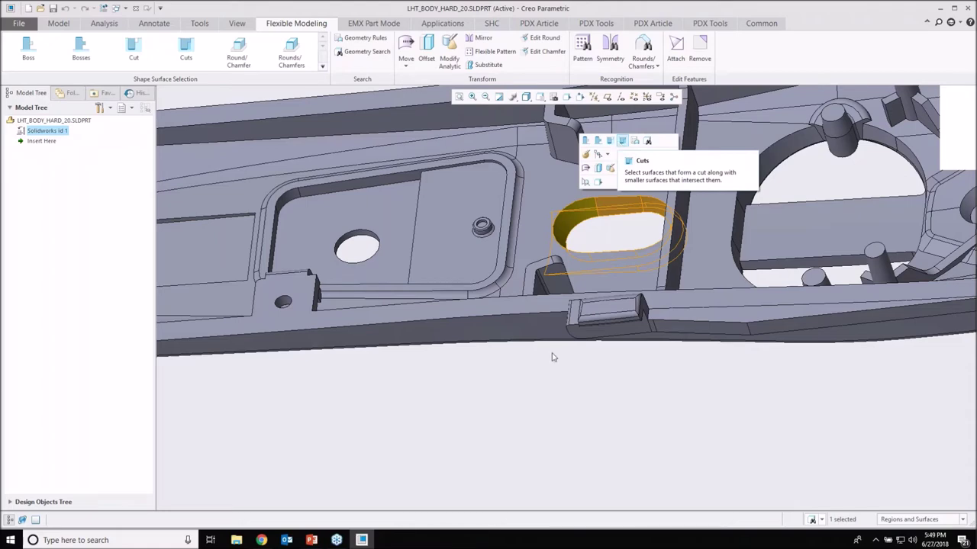
left_click(511, 435)
scroll(511, 435, "up", 3)
middle_click_drag(511, 435, 494, 426)
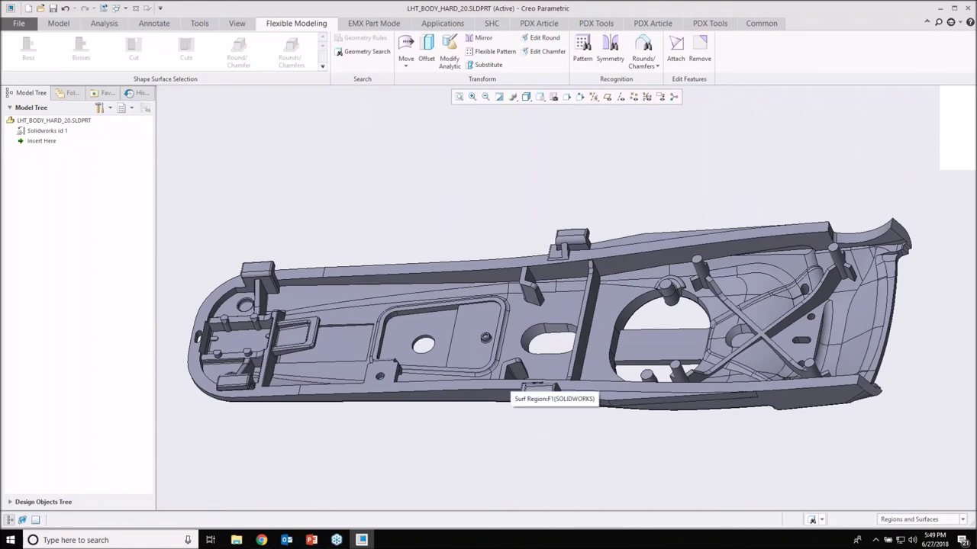
Step: Select the rectangular pocket's lower floor together with the wall surfaces of its round hole, and clear the selection
scroll(425, 346, "down", 4)
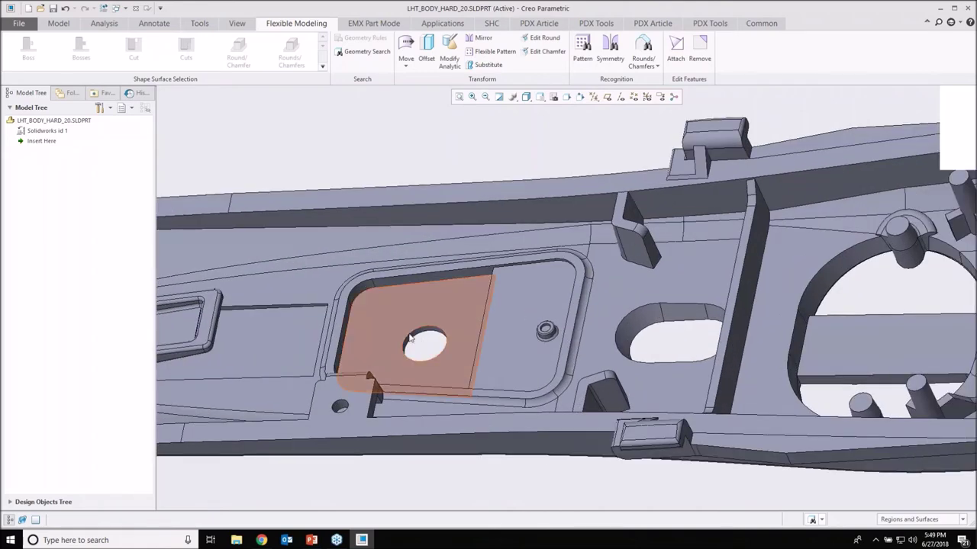
left_click(410, 338)
scroll(450, 339, "down", 3)
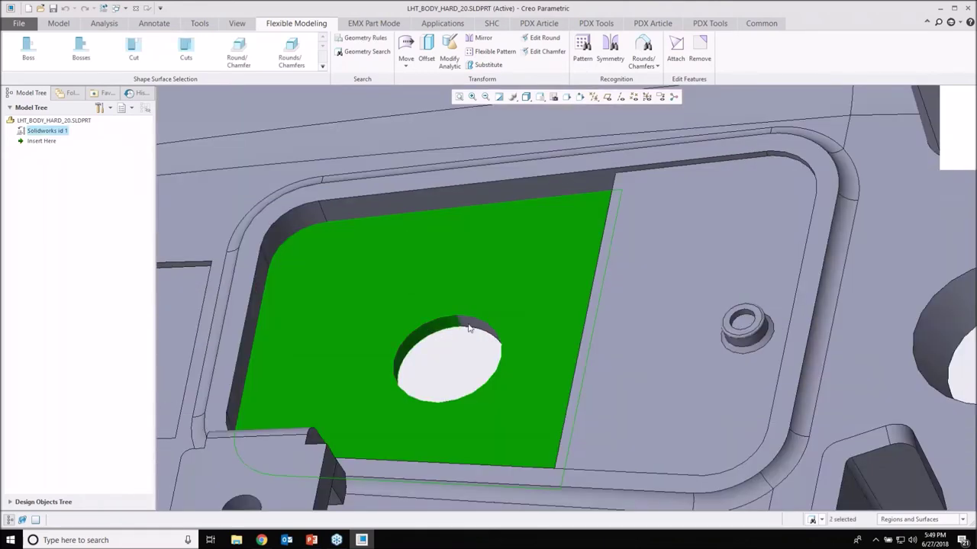
left_click(464, 325, "ctrl")
scroll(449, 370, "up", 5)
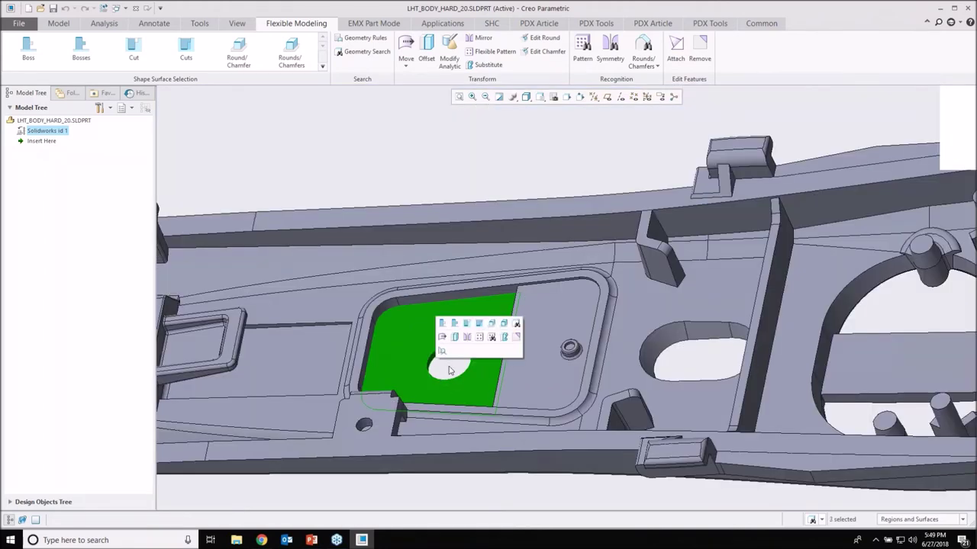
scroll(449, 370, "up", 4)
left_click(405, 292)
Step: Select the raised frame's surfaces from its top face with the adjoining cross rib's wall as boundary, and clear the selection
scroll(377, 360, "down", 6)
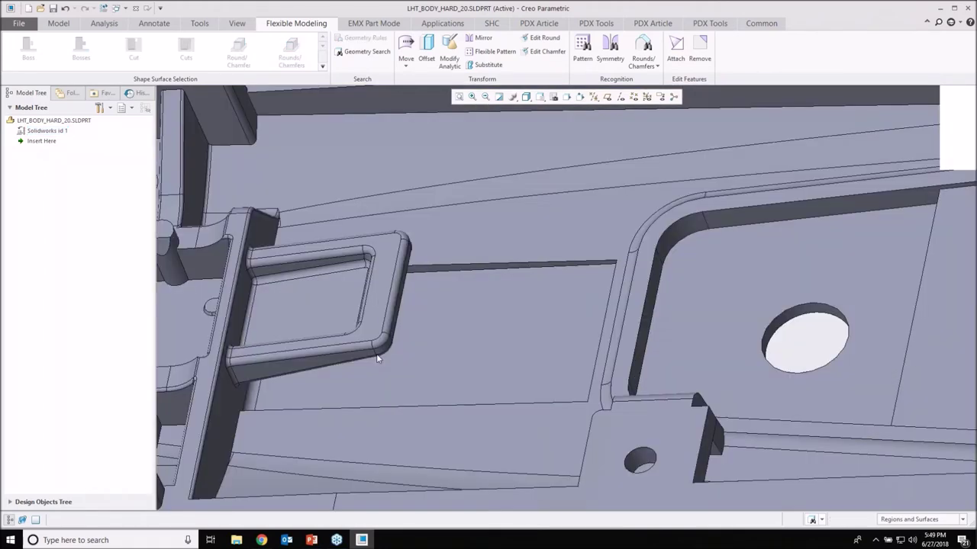
left_click(379, 301)
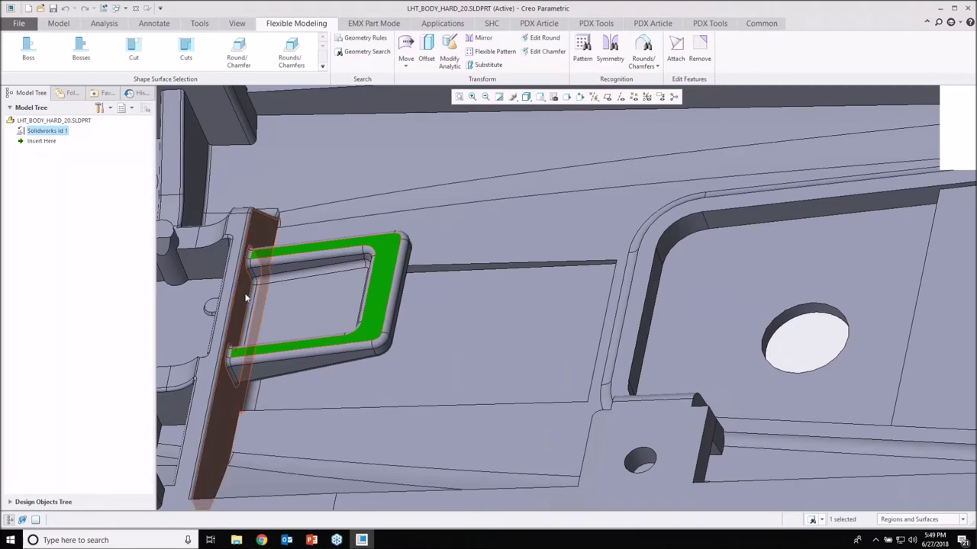
left_click(245, 297, "shift")
scroll(364, 358, "up", 3)
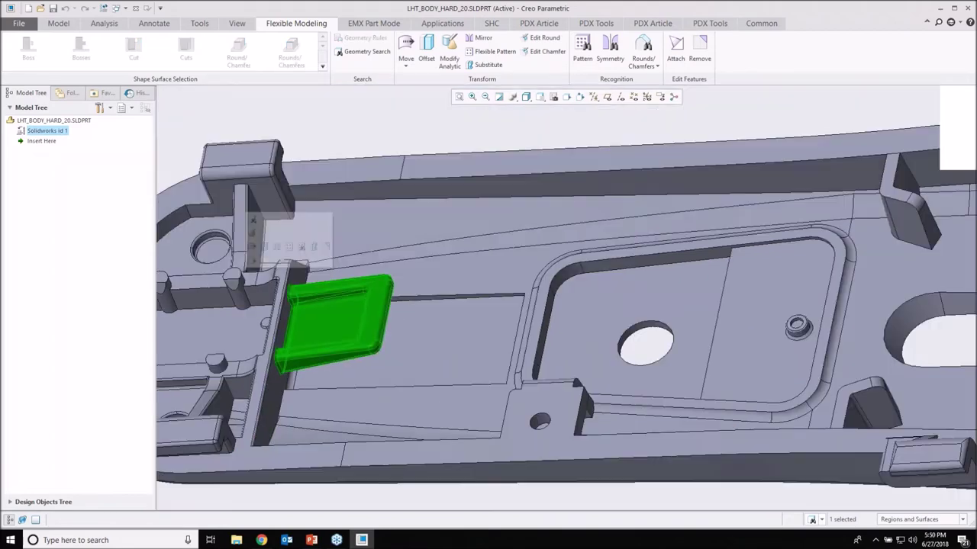
middle_click_drag(364, 357, 364, 354)
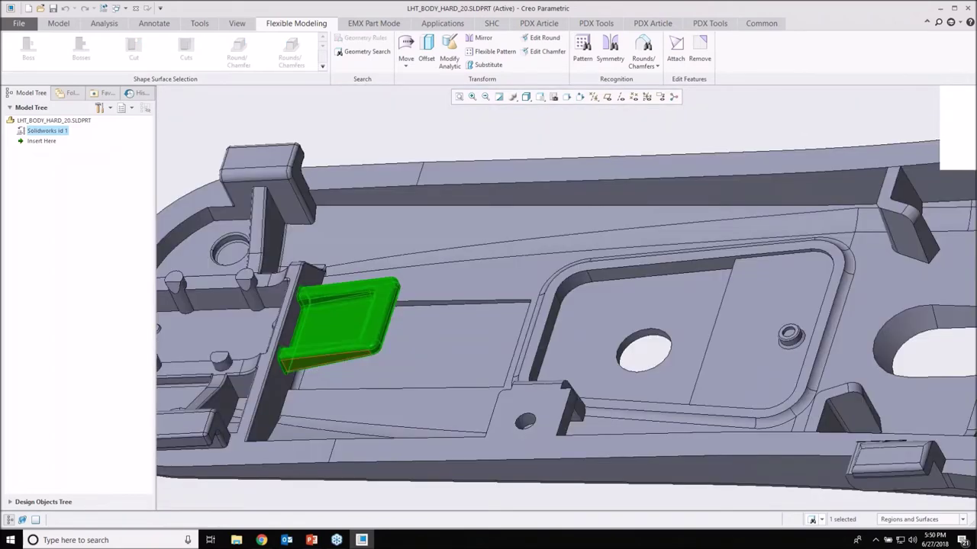
scroll(364, 354, "up", 3)
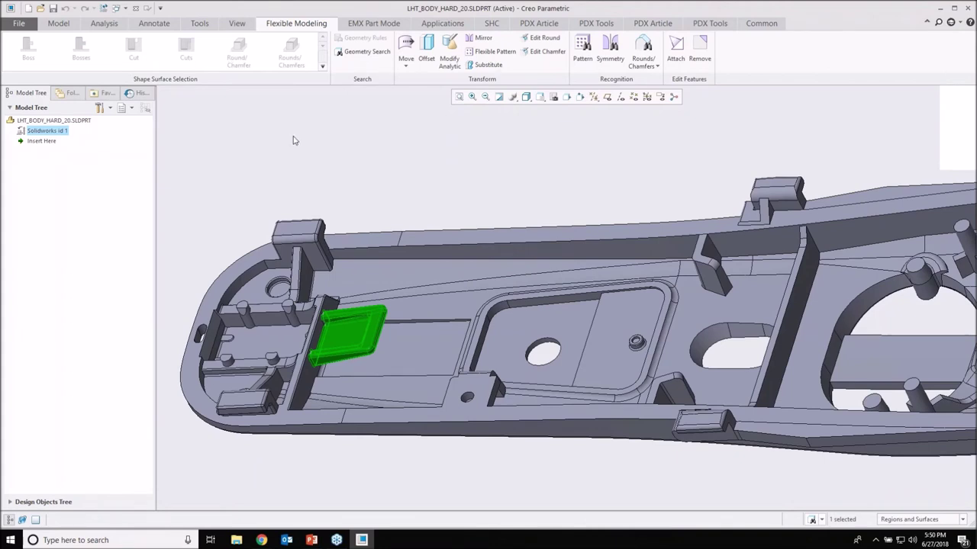
left_click(322, 142)
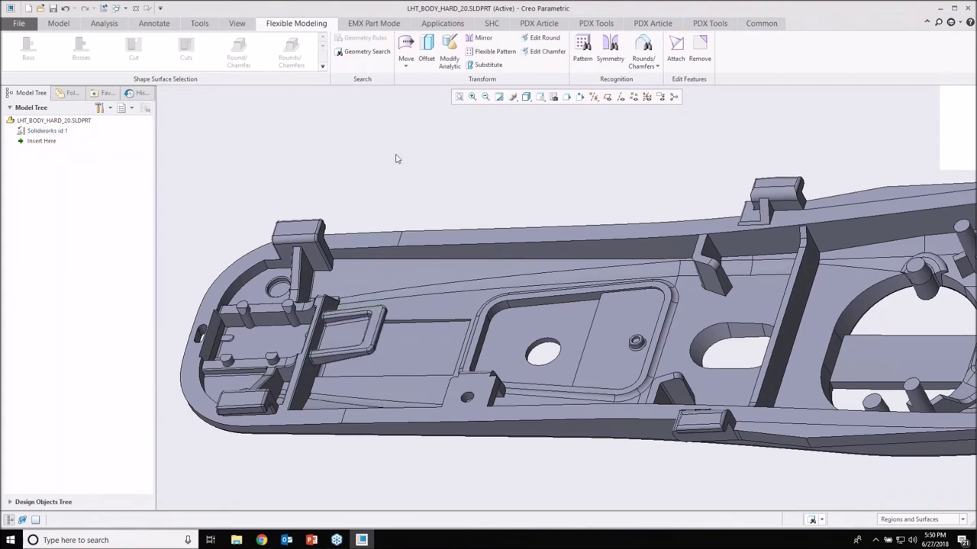
Step: Examine the round recess beside the rib at the housing's rounded end, close up and in its surroundings
scroll(324, 212, "down", 2)
middle_click_drag(326, 213, 253, 267, "shift")
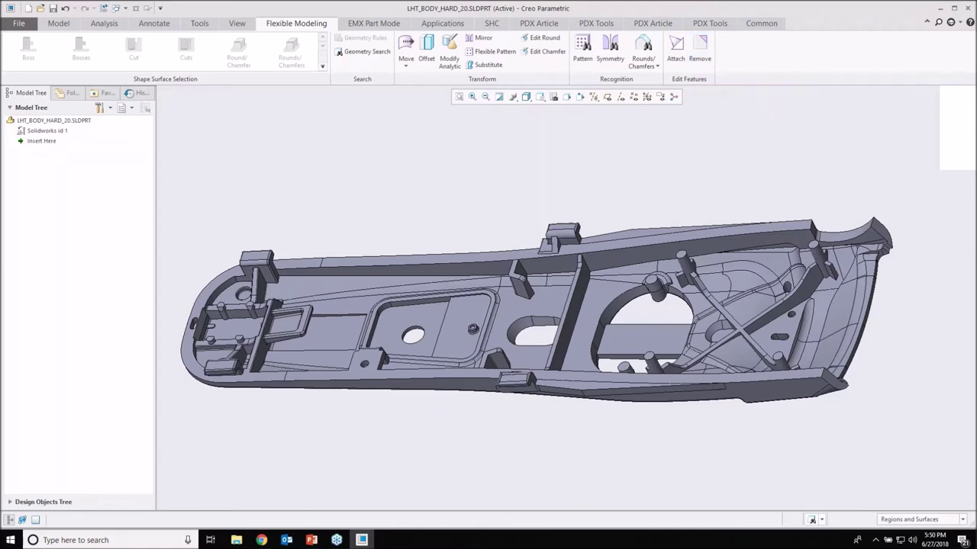
middle_click_drag(305, 255, 293, 286)
scroll(240, 267, "down", 8)
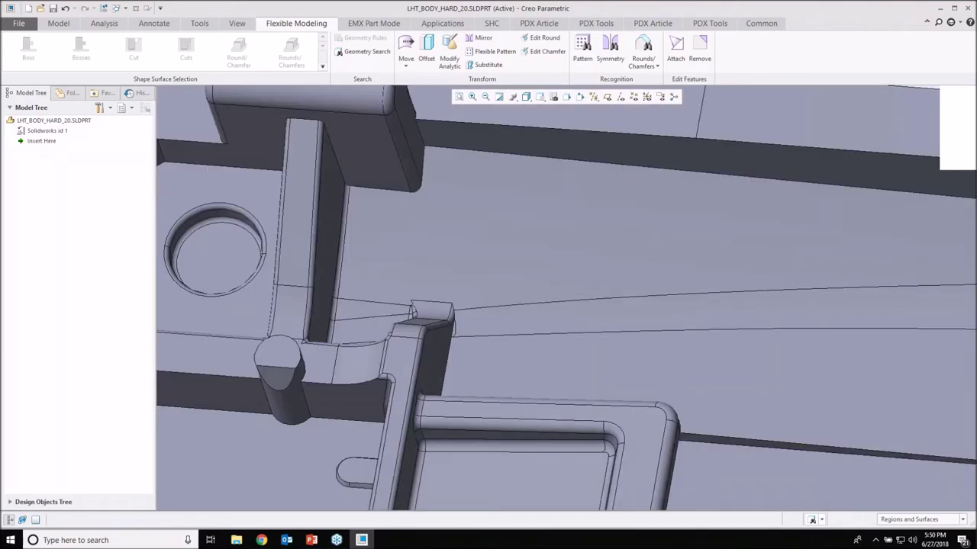
middle_click_drag(229, 258, 377, 270, "shift")
scroll(359, 260, "up", 3)
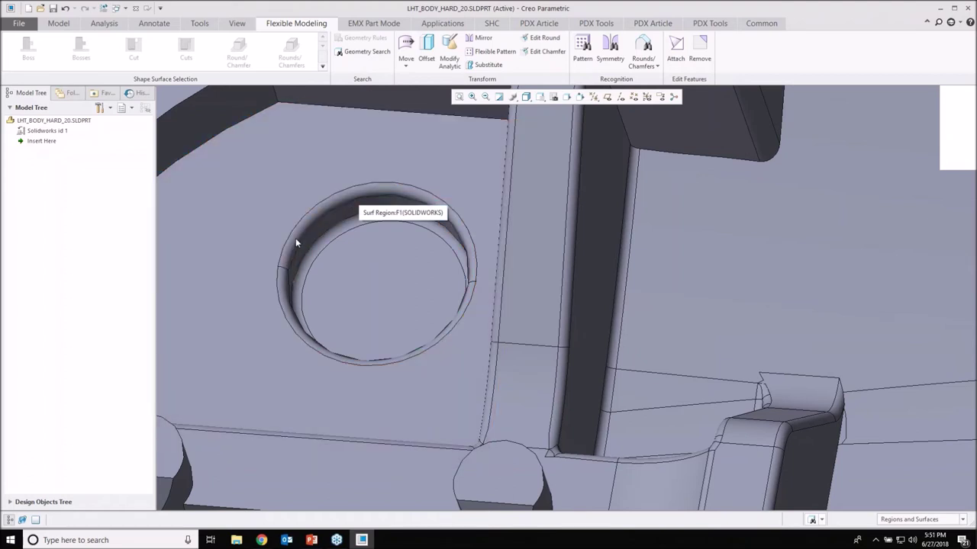
scroll(362, 294, "up", 2)
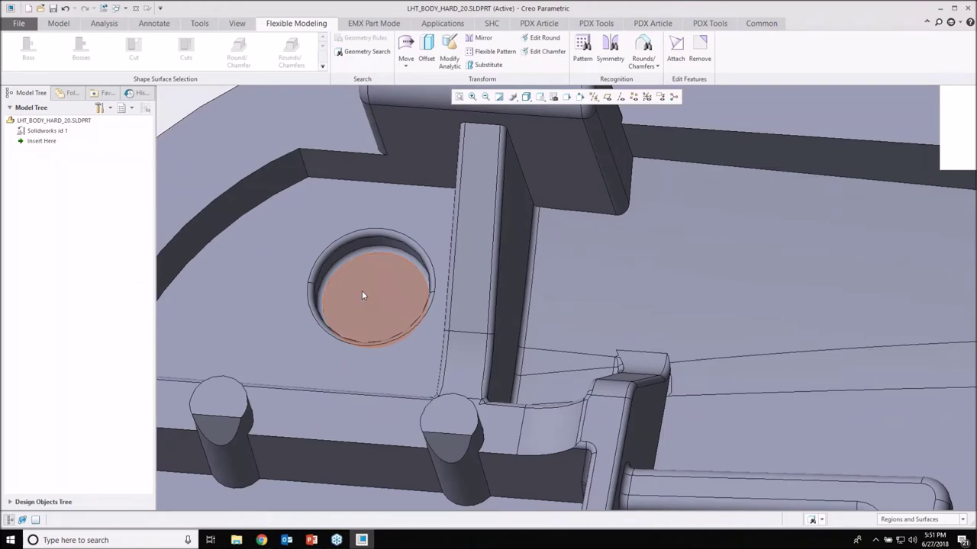
scroll(362, 291, "up", 3)
middle_click_drag(362, 290, 396, 256, "shift")
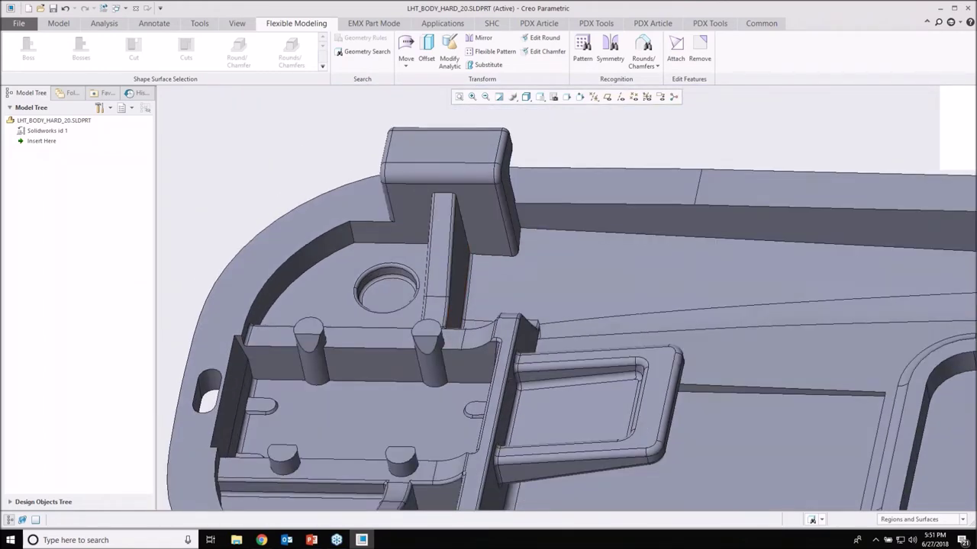
scroll(431, 269, "down", 3)
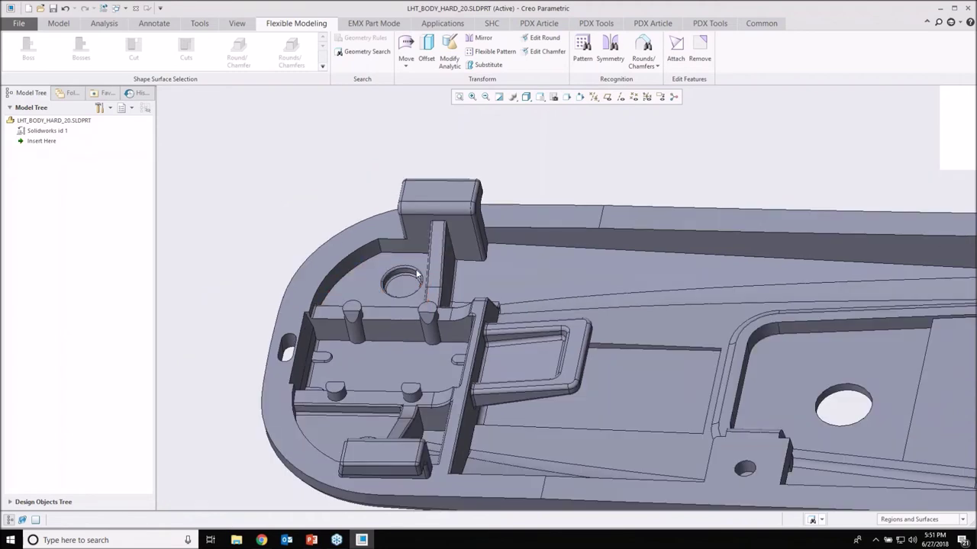
middle_click_drag(417, 276, 387, 273, "shift")
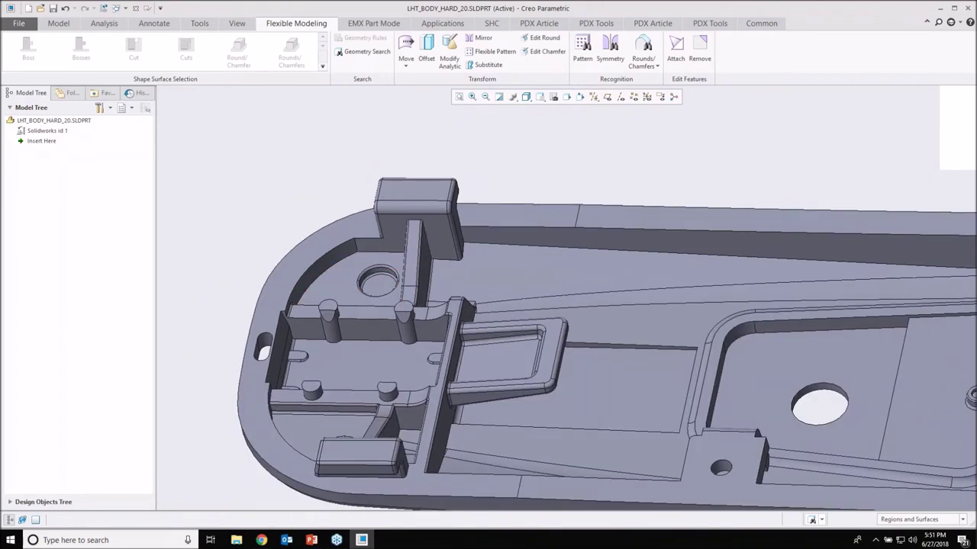
Step: Examine the housing's outer shell and the pins, ribs and recesses inside its rounded end
left_click(58, 23)
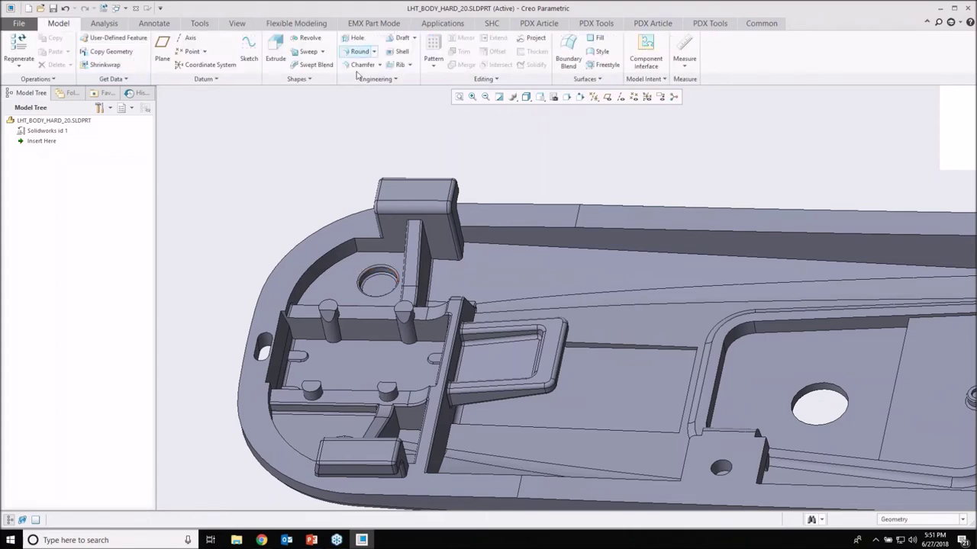
scroll(280, 122, "down", 2)
mouse_move(393, 247)
middle_mouse_down()
mouse_move(378, 250)
mouse_move(584, 180)
mouse_move(586, 284)
middle_mouse_up()
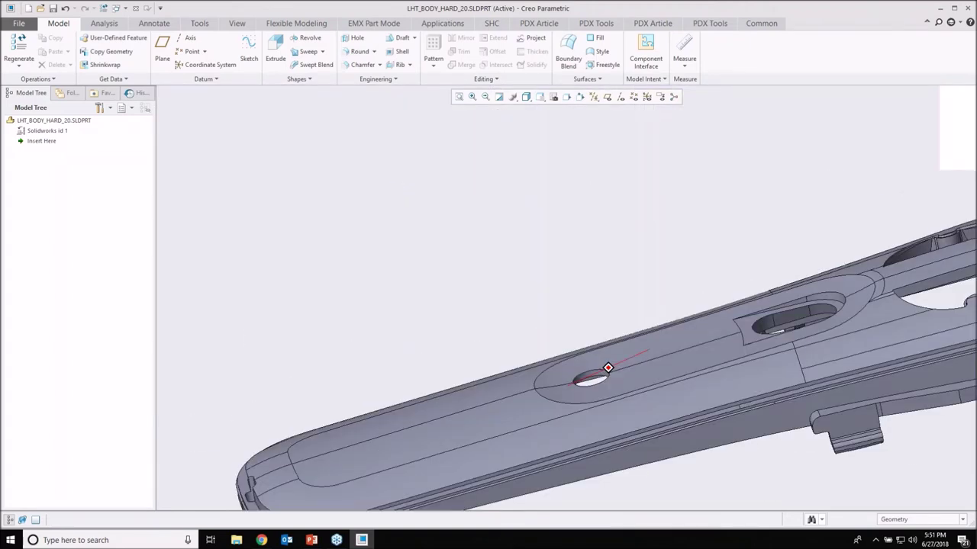
scroll(608, 368, "down", 5)
middle_click_drag(724, 175, 733, 211)
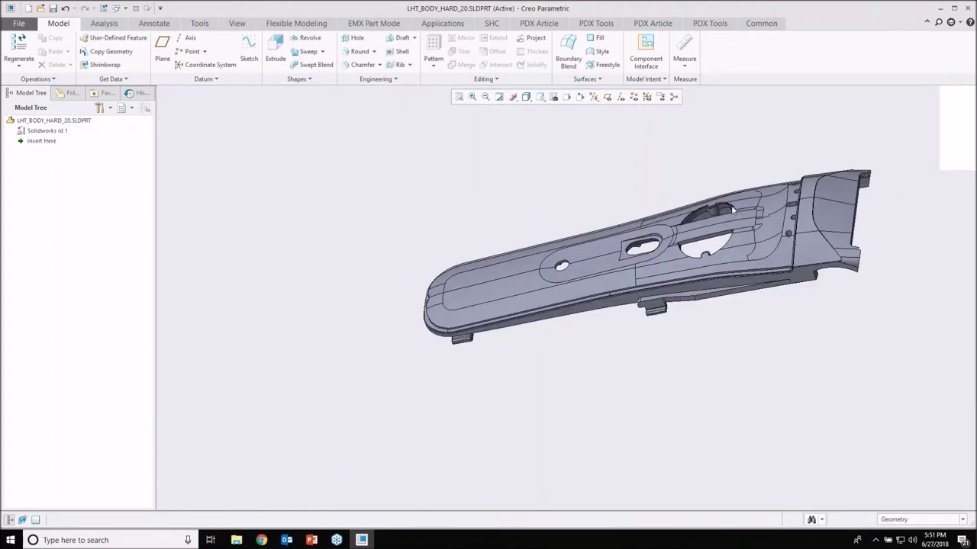
scroll(734, 210, "up", 5)
middle_click_drag(634, 207, 682, 394)
scroll(682, 394, "down", 5)
middle_click_drag(741, 280, 235, 333)
scroll(235, 333, "up", 5)
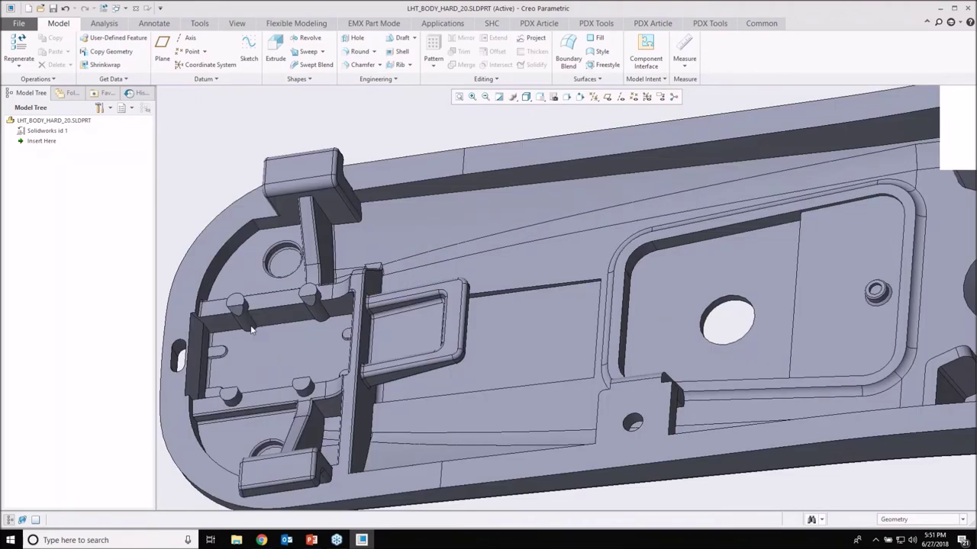
middle_click_drag(214, 302, 220, 389)
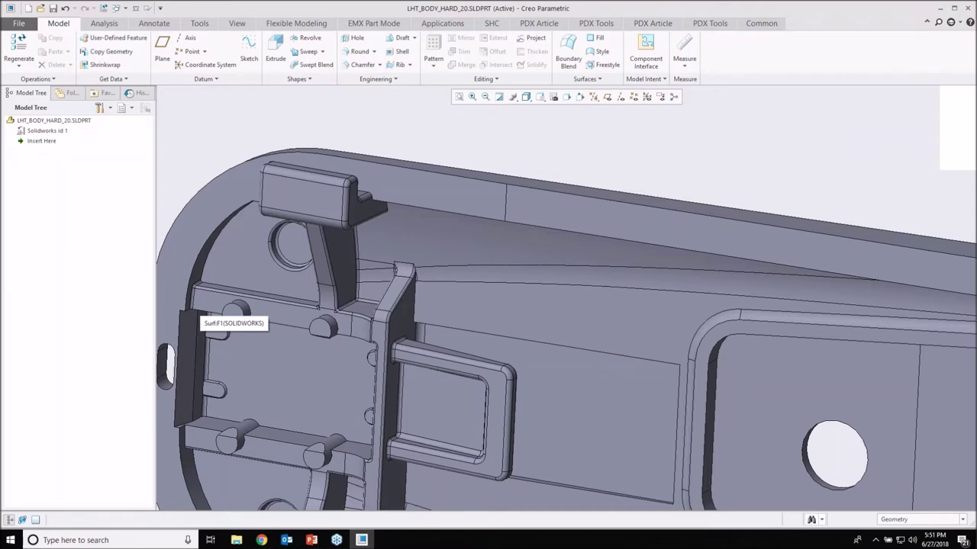
scroll(206, 324, "down", 4)
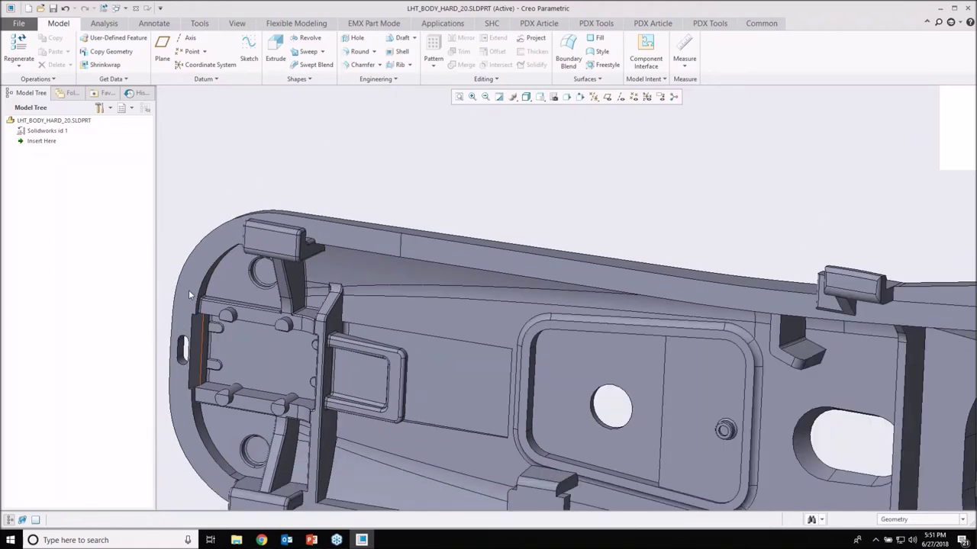
scroll(198, 284, "up", 6)
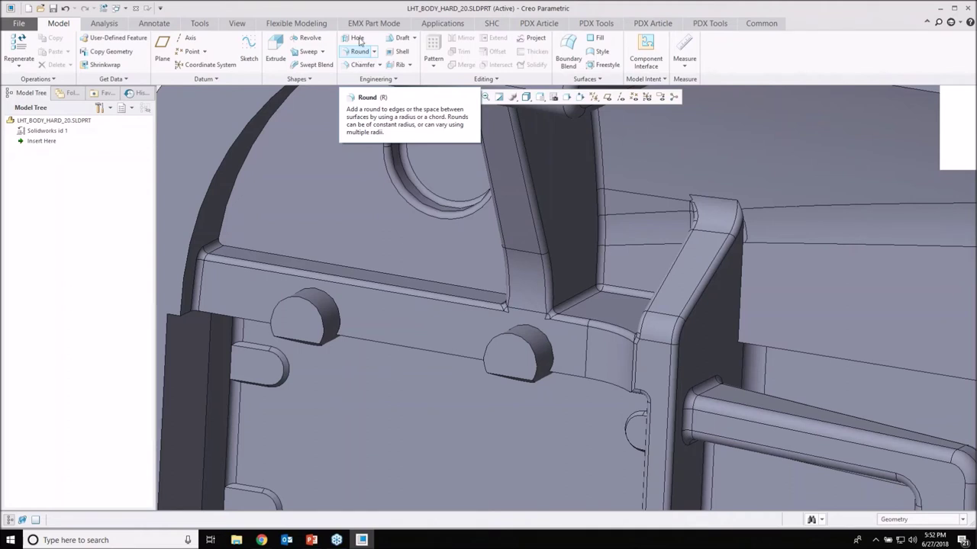
Step: In Flexible Modeling, select the tall pin nearest the end wall's oblong slot as a boss, including its smaller intersecting surfaces
left_click(303, 25)
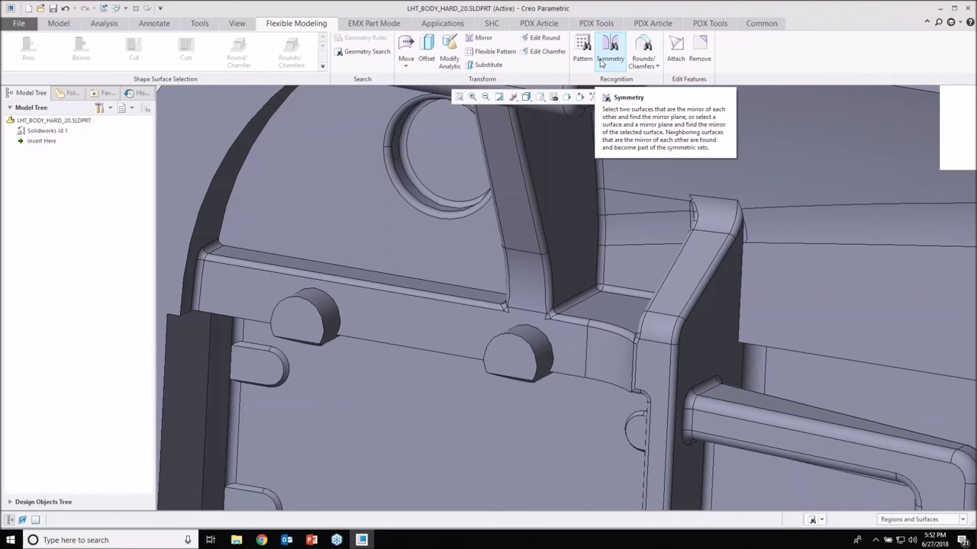
scroll(496, 273, "up", 5)
mouse_move(487, 277)
middle_mouse_down()
mouse_move(494, 285)
mouse_move(457, 287)
middle_mouse_up()
left_click(488, 288)
scroll(366, 322, "up", 3)
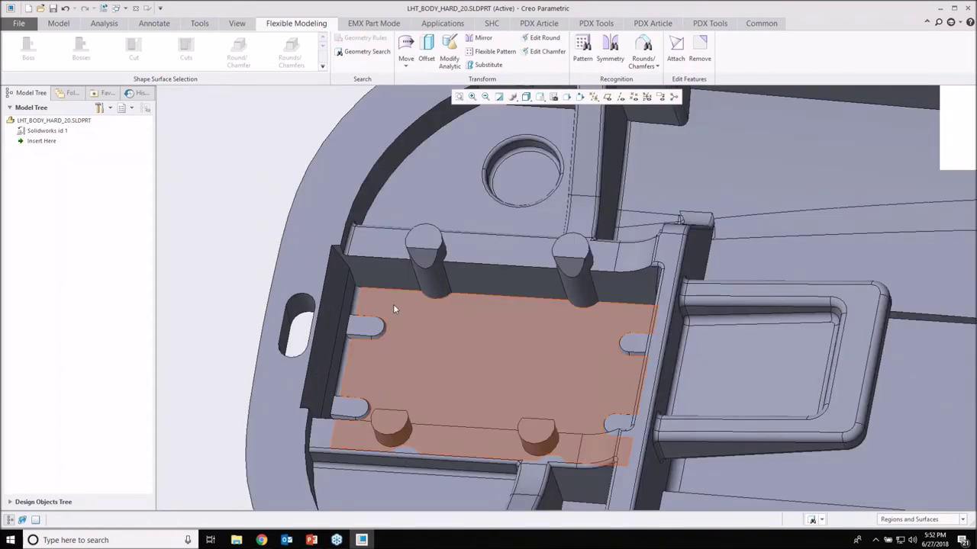
scroll(438, 280, "up", 3)
left_click(433, 292)
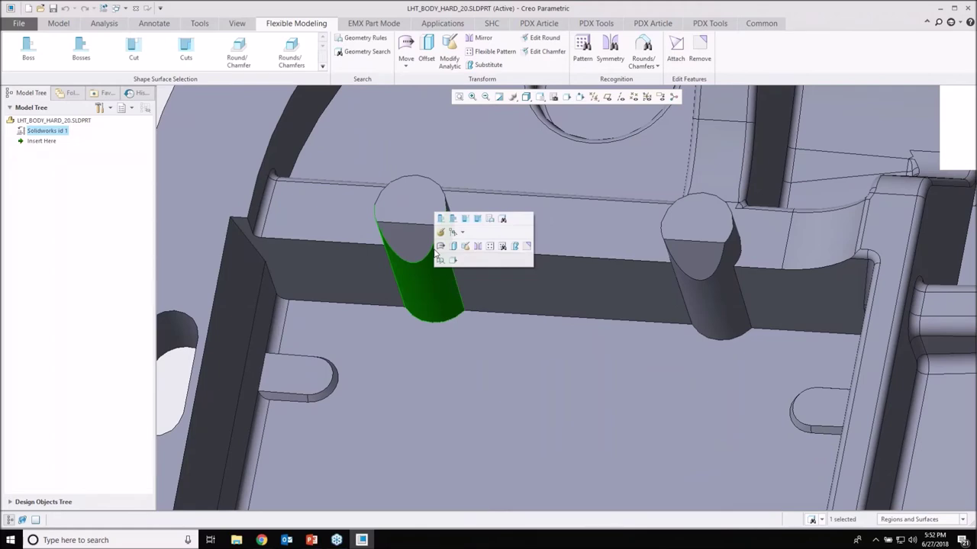
scroll(435, 254, "down", 3)
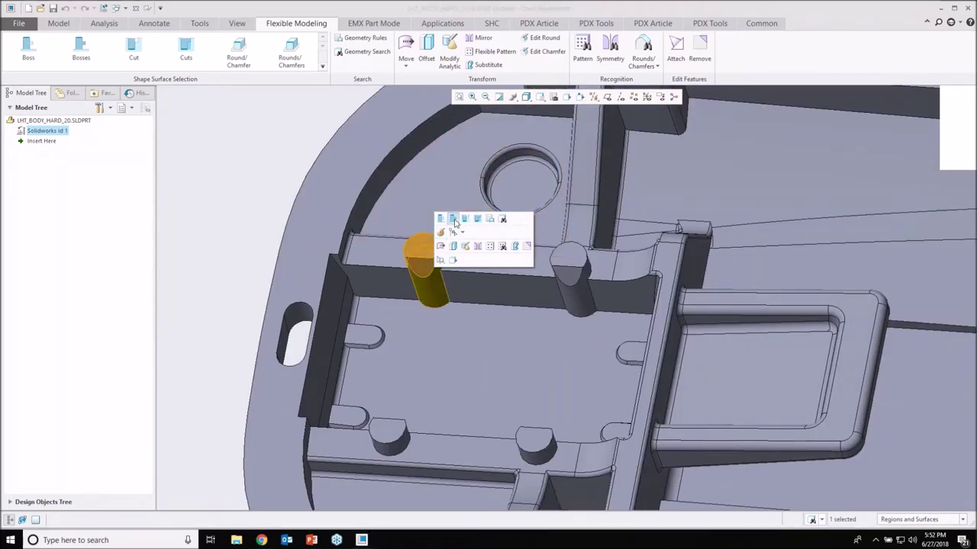
left_click(453, 222)
mouse_move(412, 262)
middle_mouse_down()
mouse_move(399, 268)
mouse_move(405, 259)
mouse_move(429, 275)
mouse_move(463, 209)
middle_mouse_up()
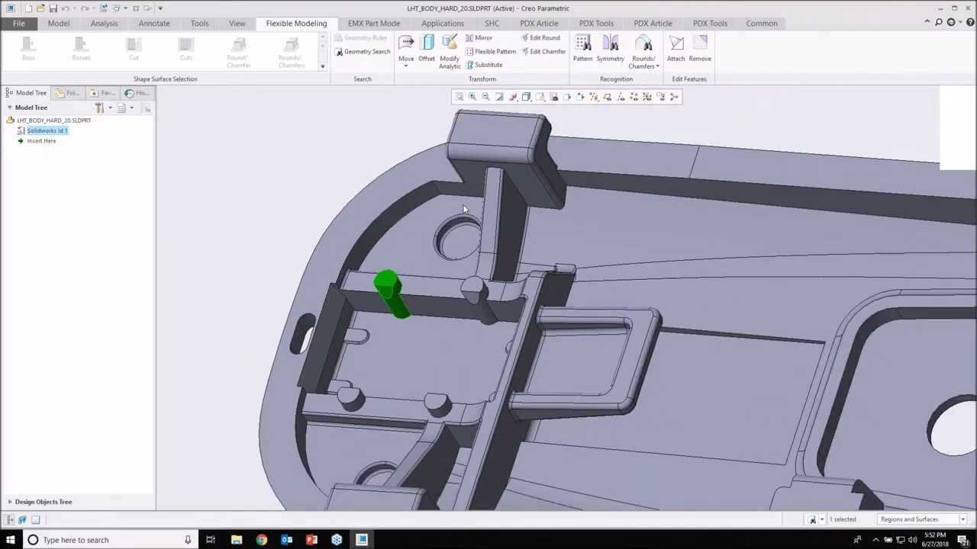
Step: Run Pattern Recognition on the selected pin with the Identical option and accept the recognized pin pattern
left_click(582, 53)
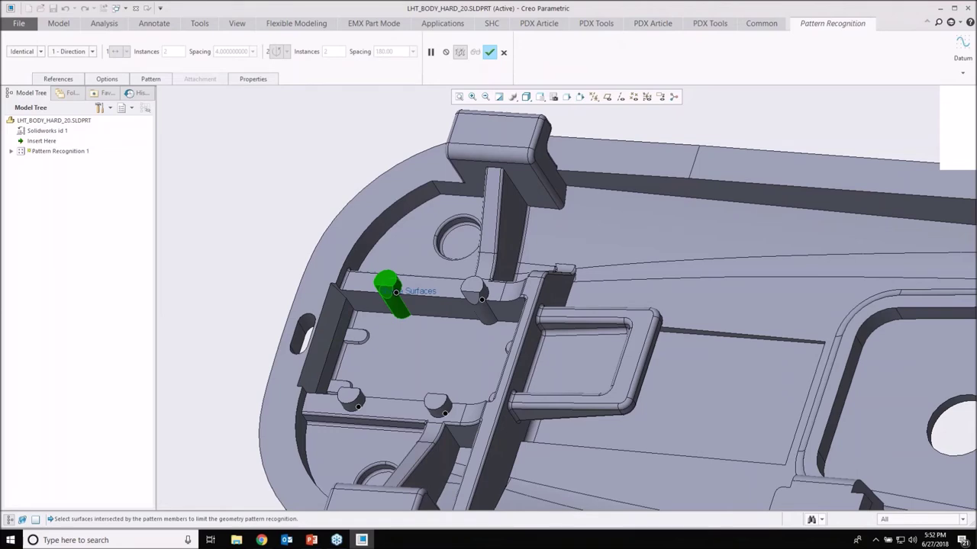
middle_click_drag(435, 299, 393, 221)
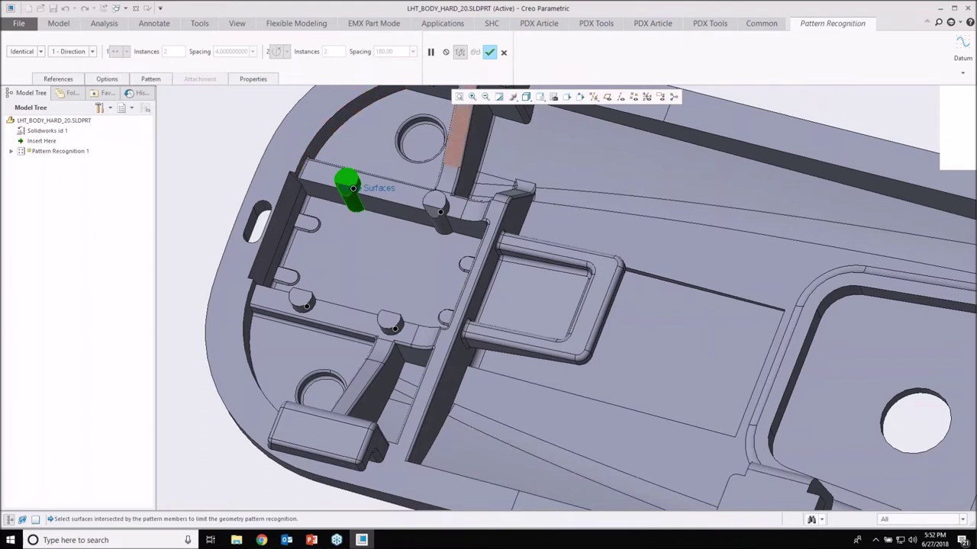
left_click(490, 52)
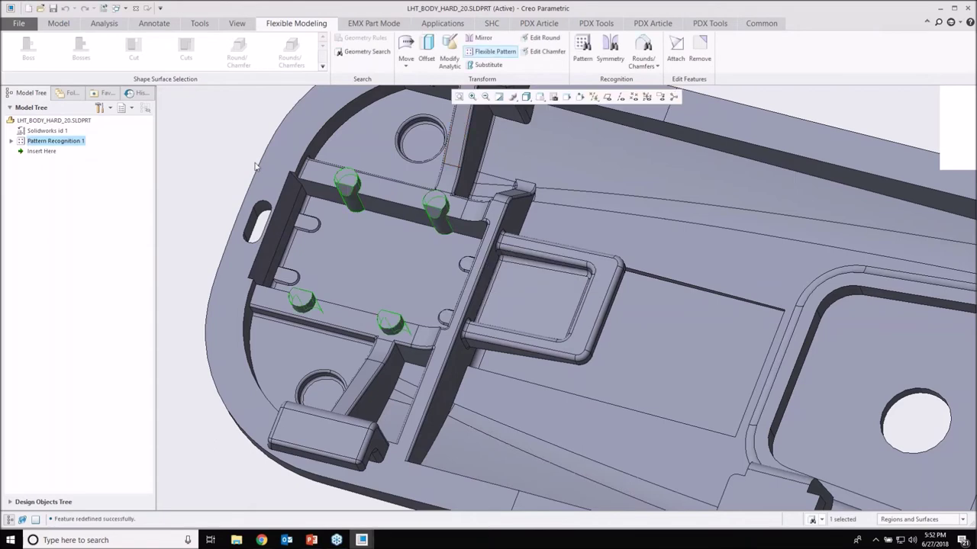
Step: Select the tall pin nearest the oblong slot with its boss surfaces, start Move using Dragger on it and accept making design changes
scroll(441, 311, "up", 3)
middle_click_drag(406, 285, 412, 260)
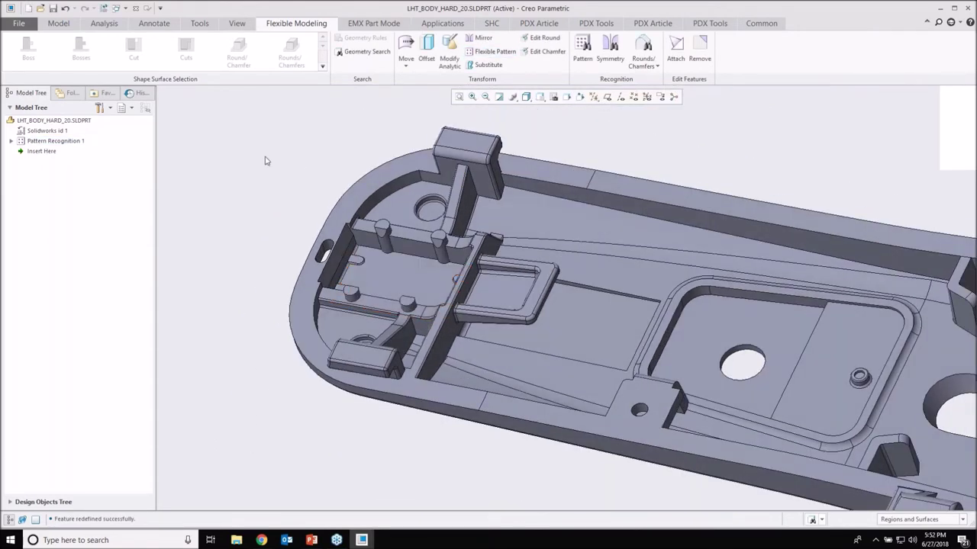
scroll(387, 229, "up", 3)
left_click(389, 217)
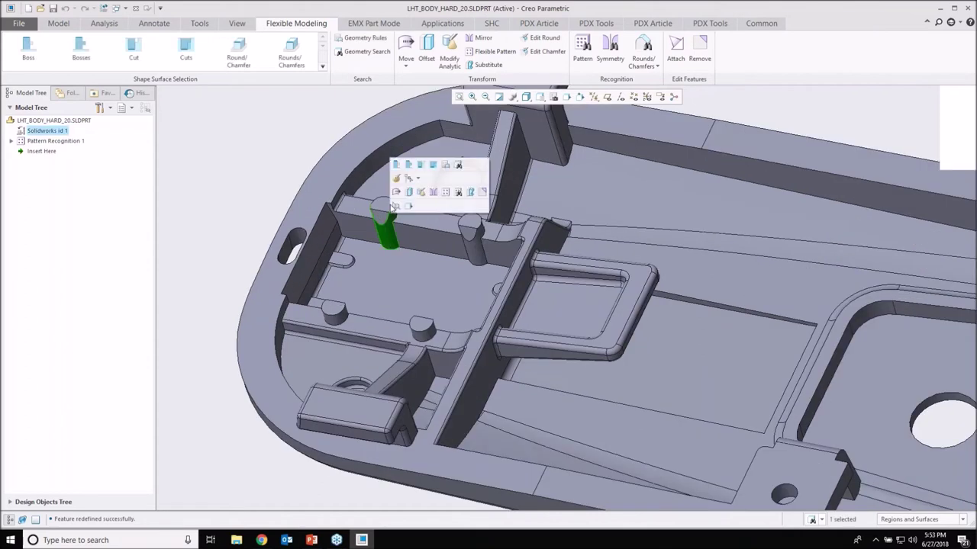
left_click(410, 165)
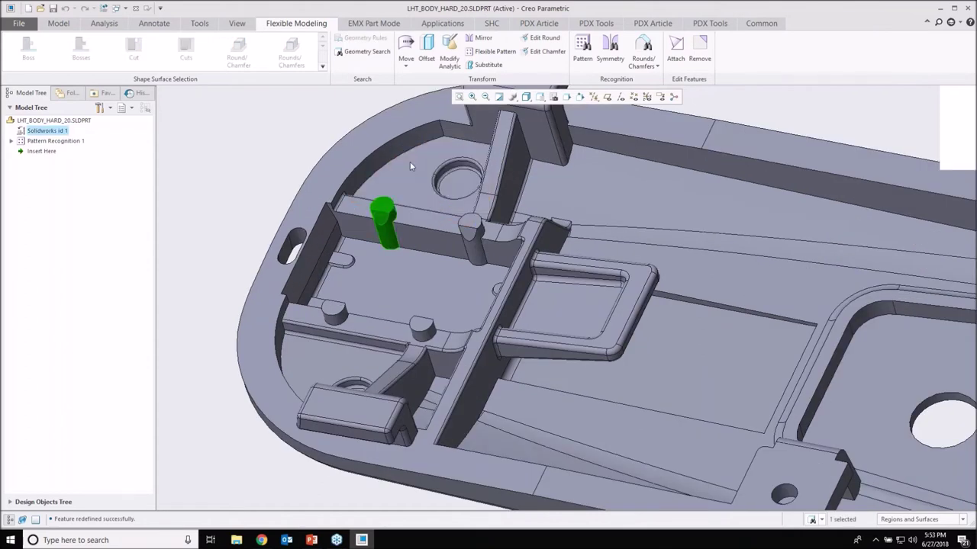
left_click(406, 68)
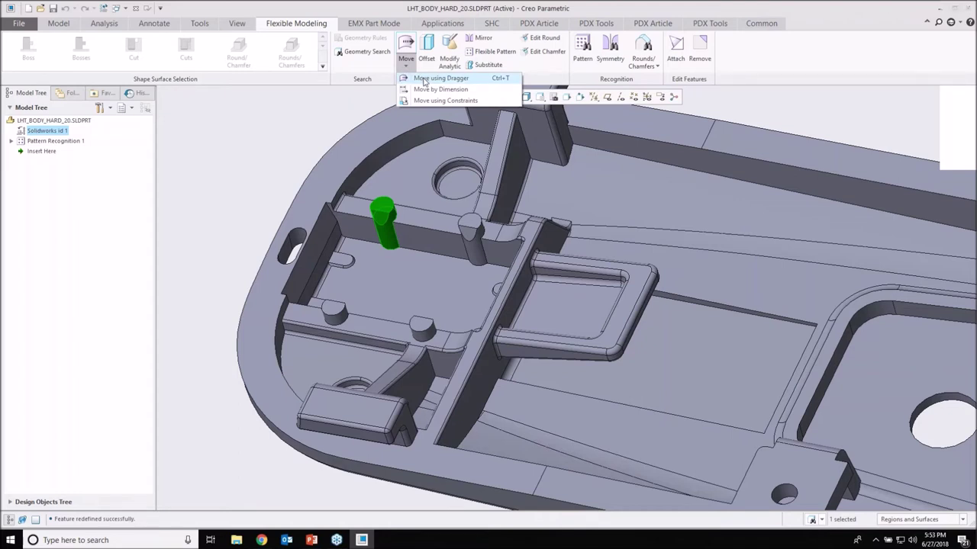
left_click(424, 79)
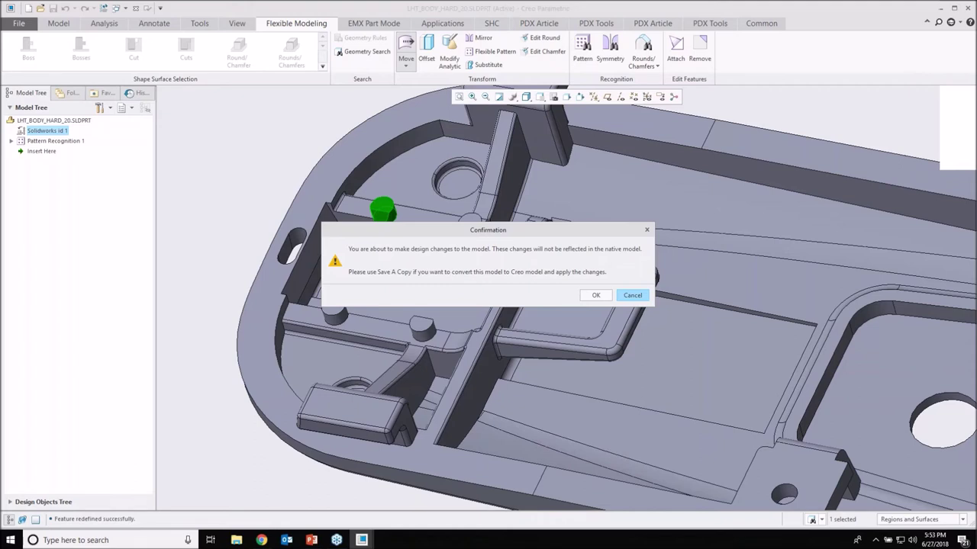
left_click(596, 295)
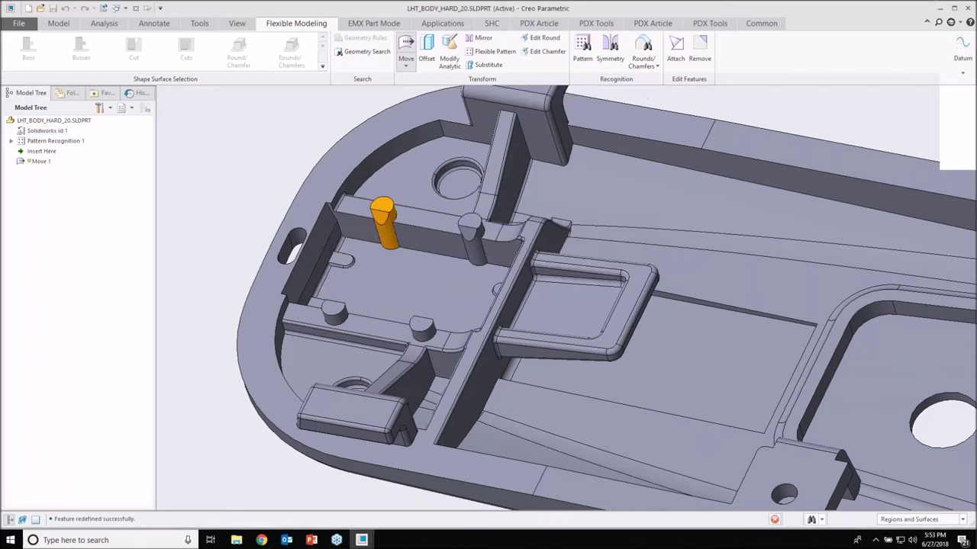
scroll(403, 248, "up", 1)
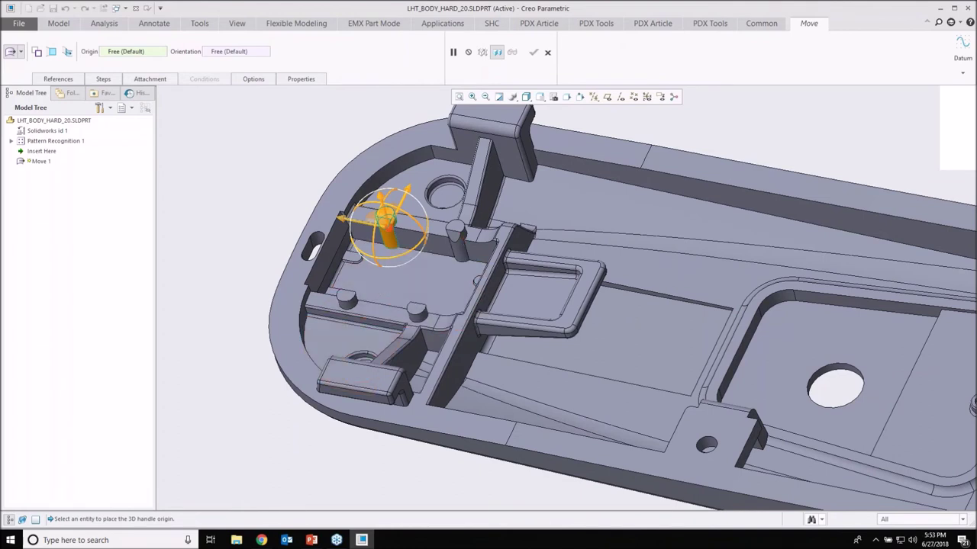
Step: Propagate the pin's move to the recognized pin pattern, using Pattern Recognition 1 as the pattern feature
left_click(253, 79)
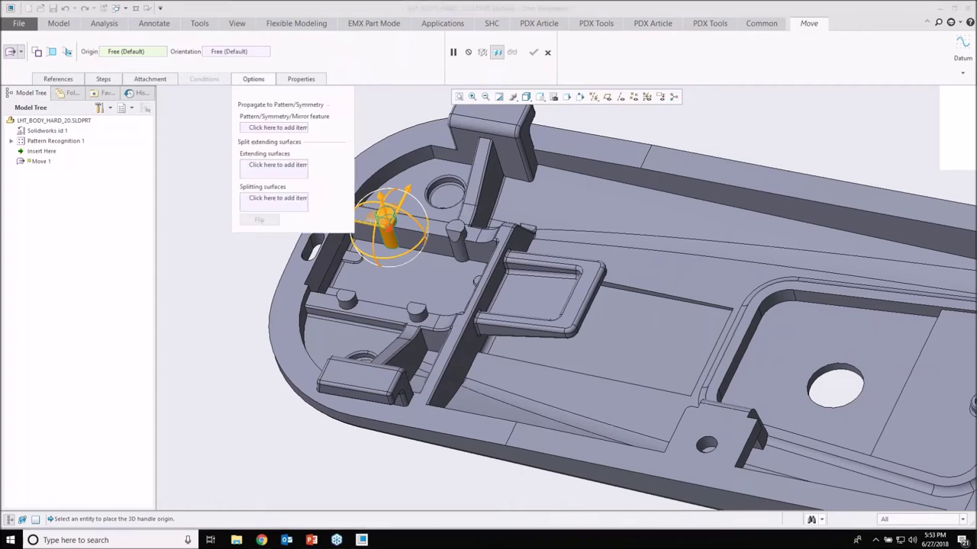
left_click(274, 128)
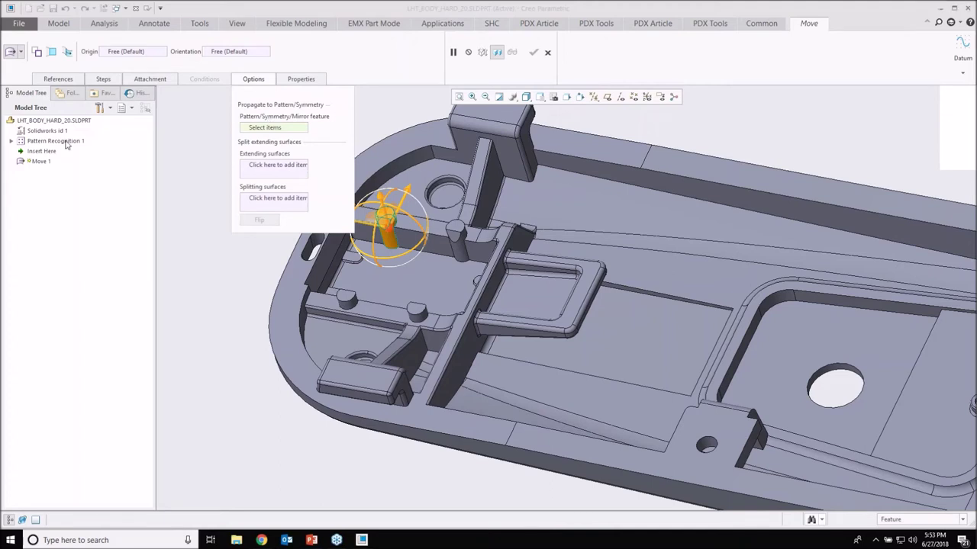
left_click(61, 141)
left_click(427, 235)
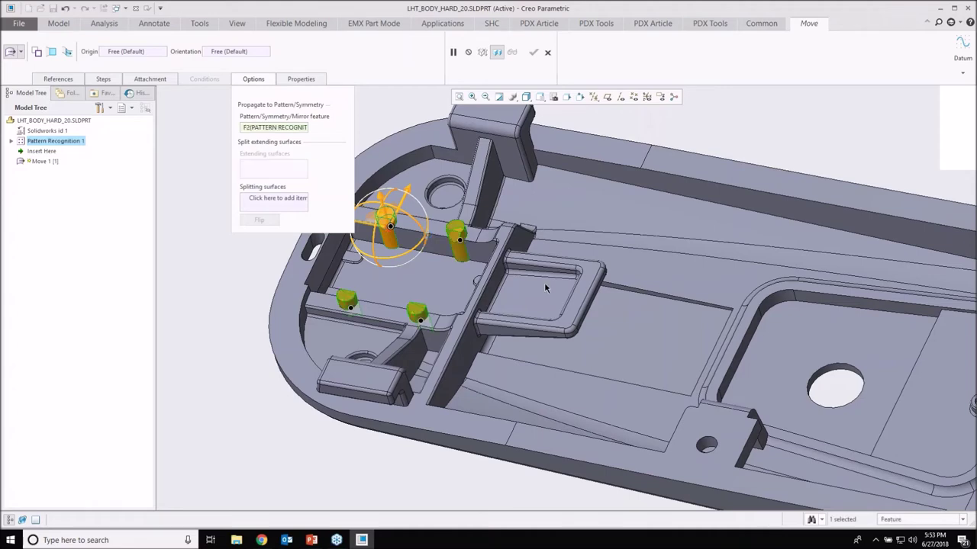
middle_click_drag(544, 282, 568, 293)
scroll(452, 241, "down", 1)
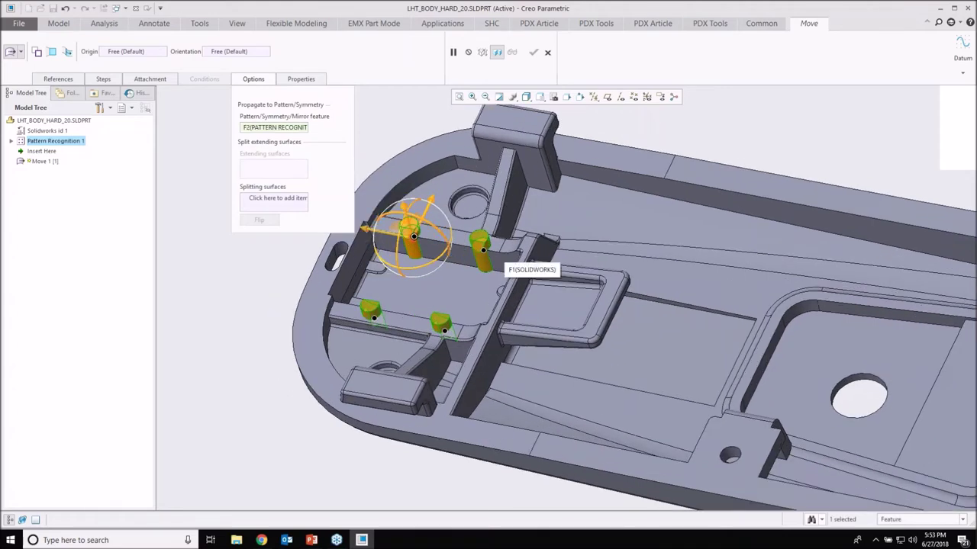
scroll(458, 264, "up", 3)
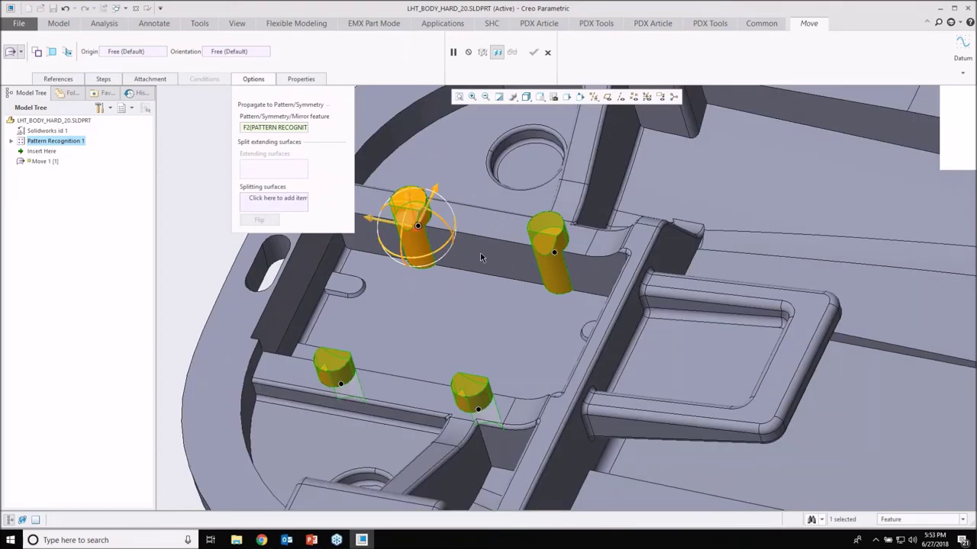
Step: Place the dragger origin on the rib face between the two tall pins, move the pins 0.20 perpendicular to that face and accept
left_click(123, 54)
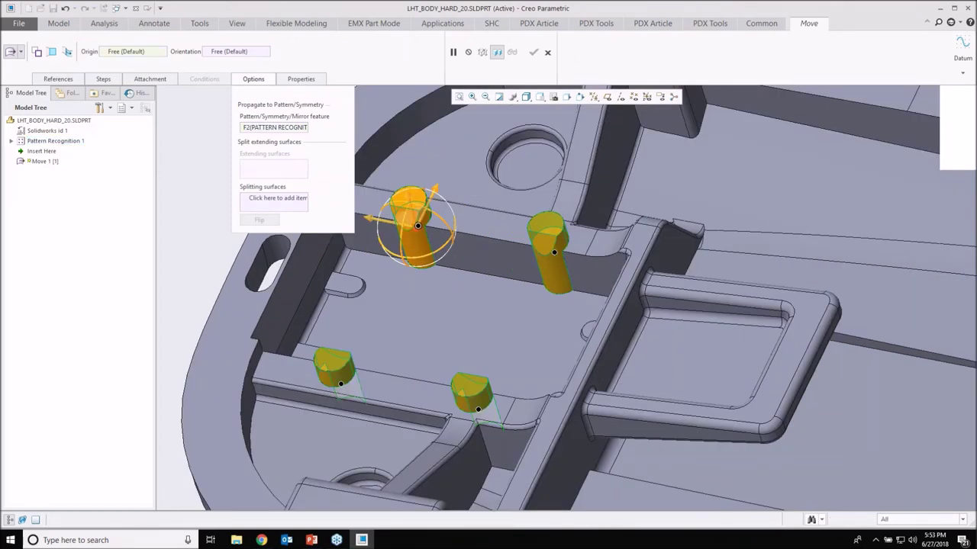
left_click(468, 257)
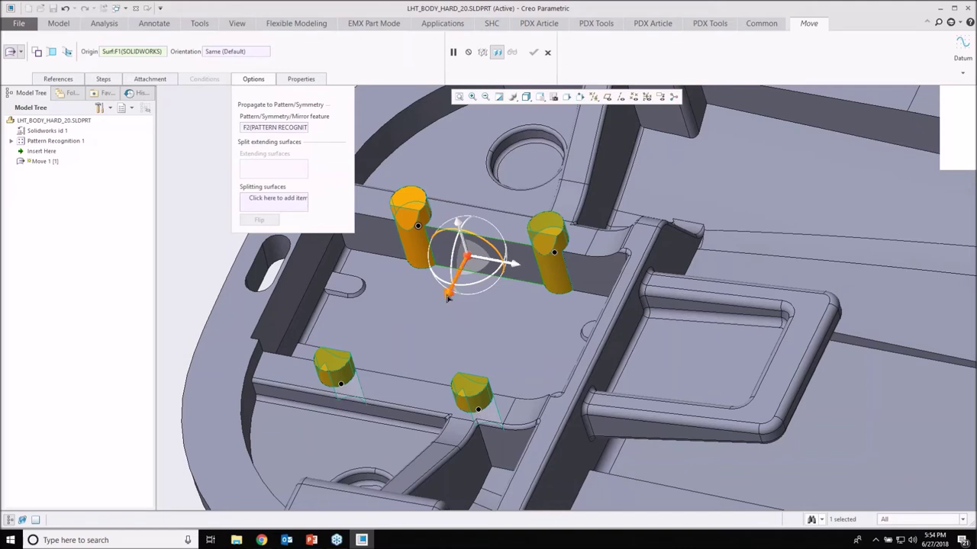
left_click(448, 298)
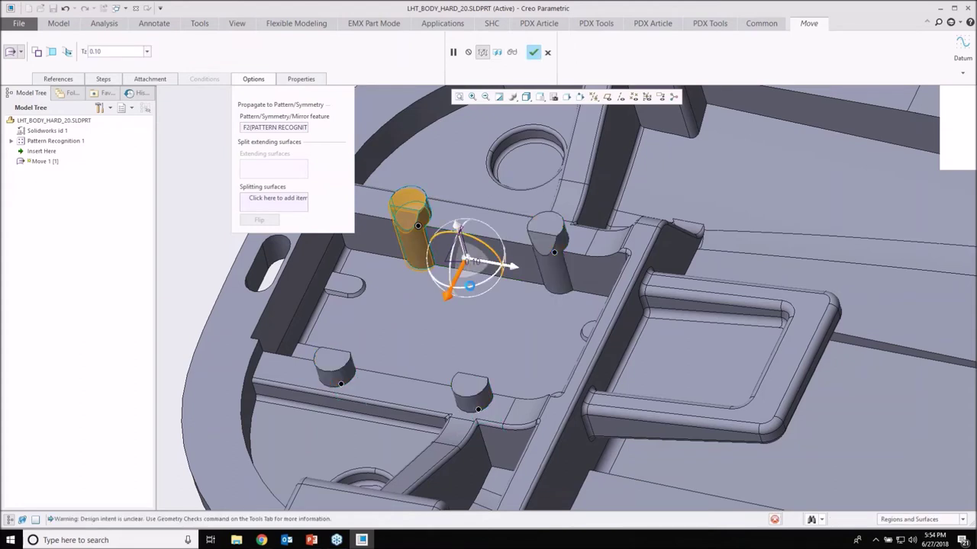
left_click(470, 286)
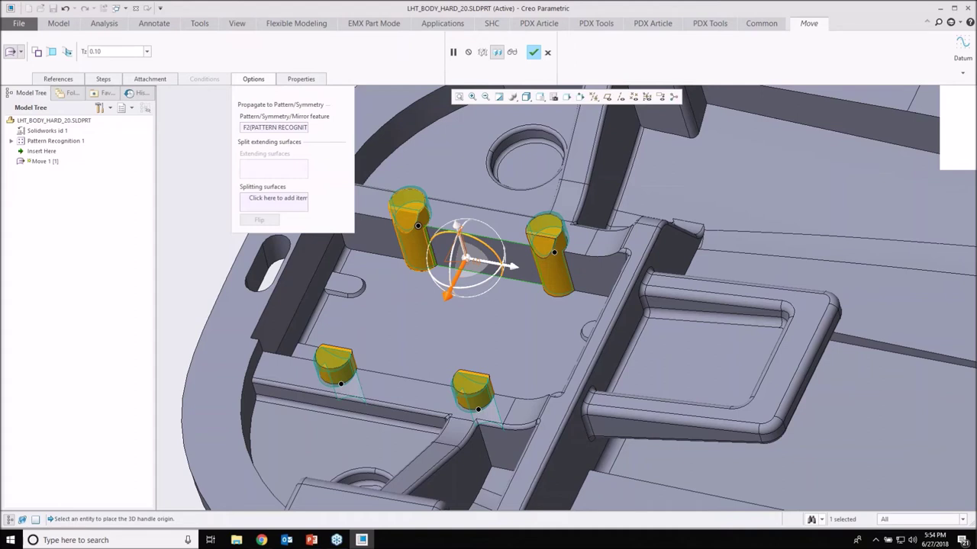
left_click(97, 52)
type("0.")
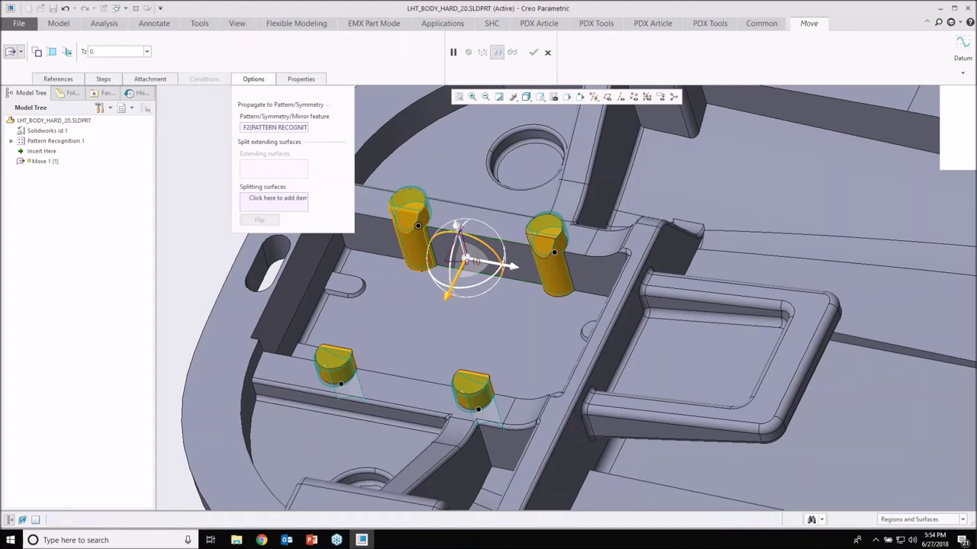
type("2")
key("Return")
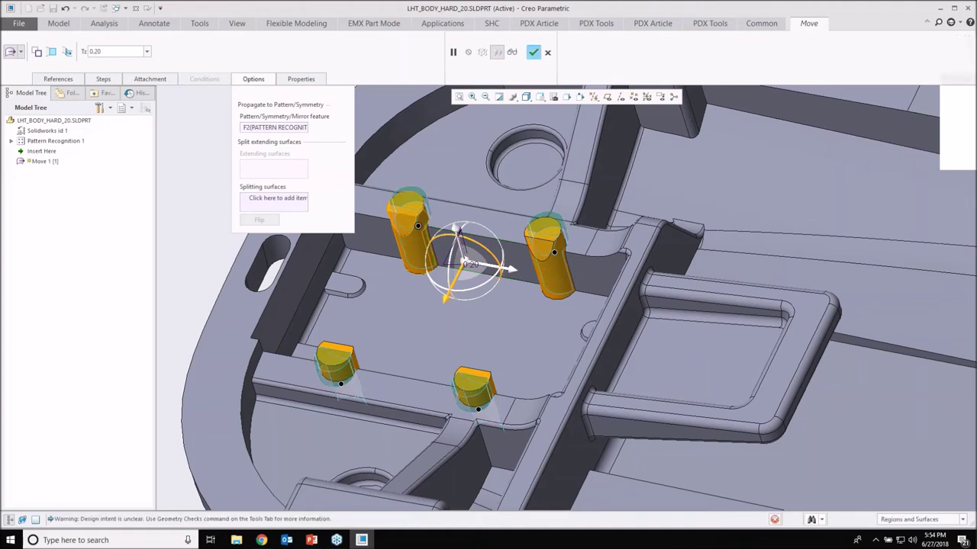
left_click(533, 53)
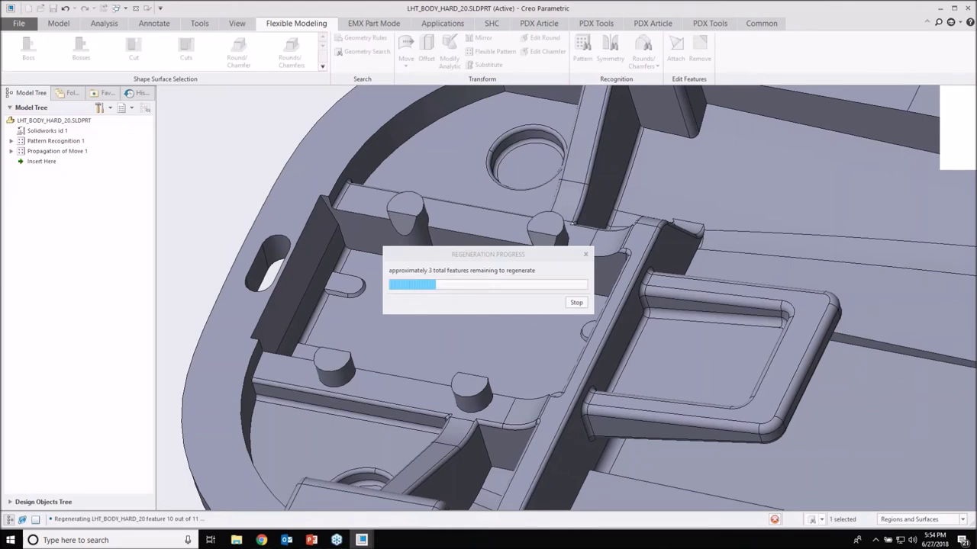
scroll(407, 264, "up", 5)
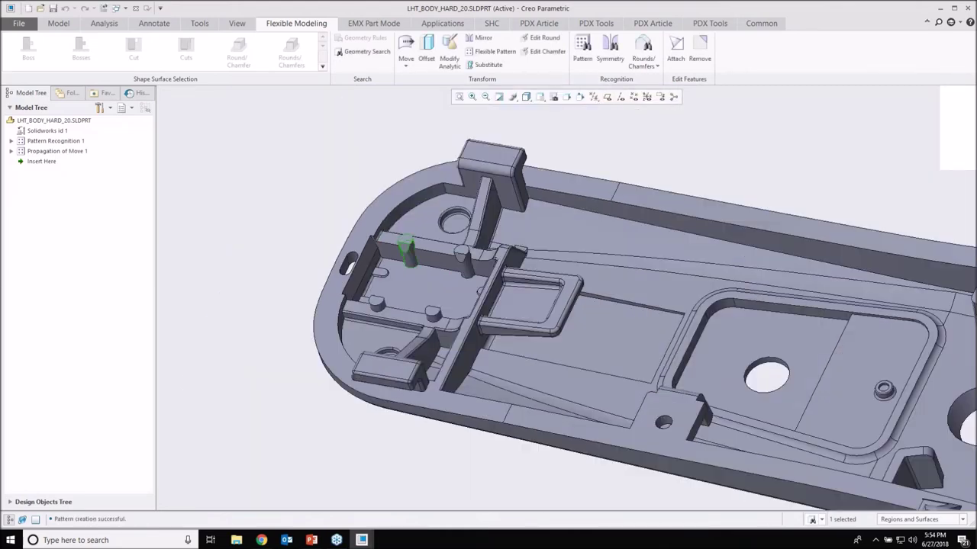
mouse_move(404, 255)
middle_mouse_down()
mouse_move(402, 275)
mouse_move(396, 267)
middle_mouse_up()
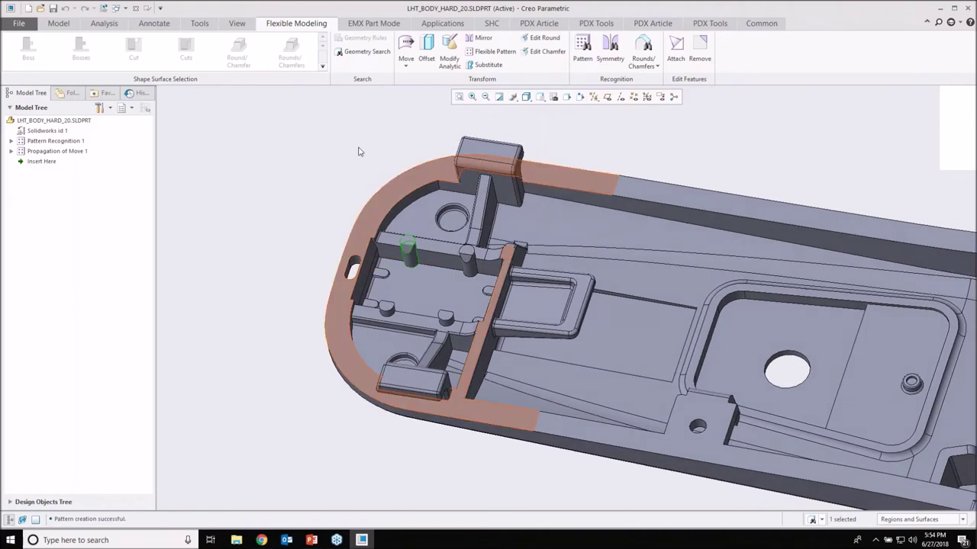
left_click(405, 68)
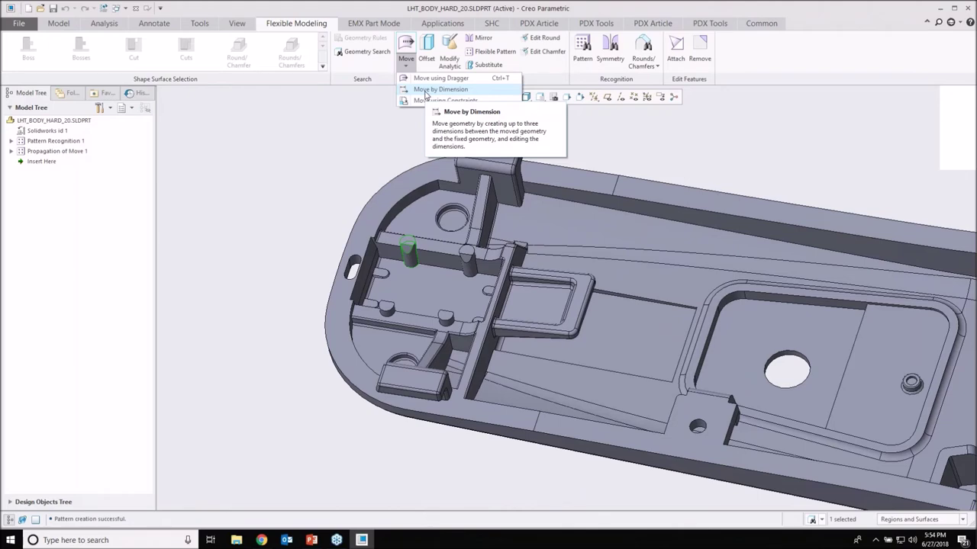
left_click(503, 320)
middle_click_drag(504, 321, 411, 305, "shift")
scroll(455, 269, "up", 3)
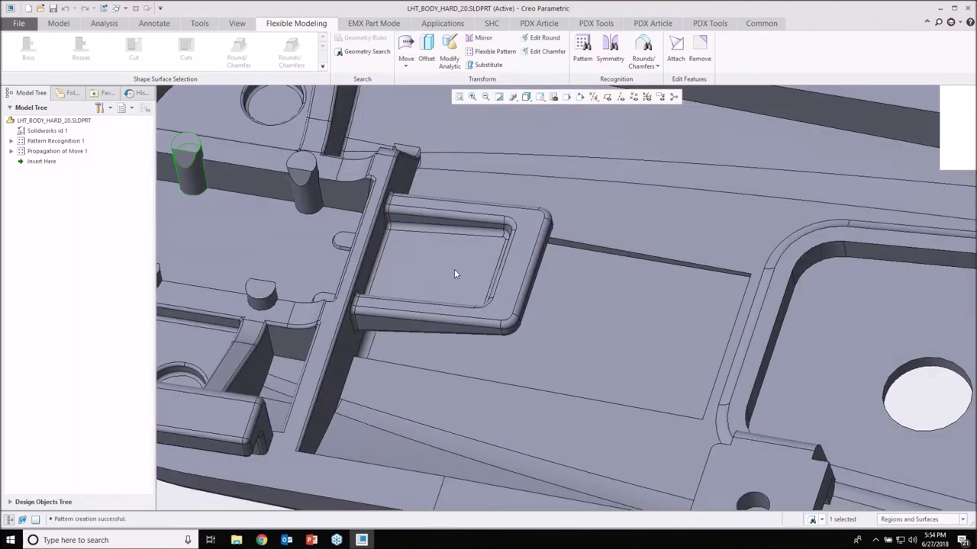
left_click(454, 268)
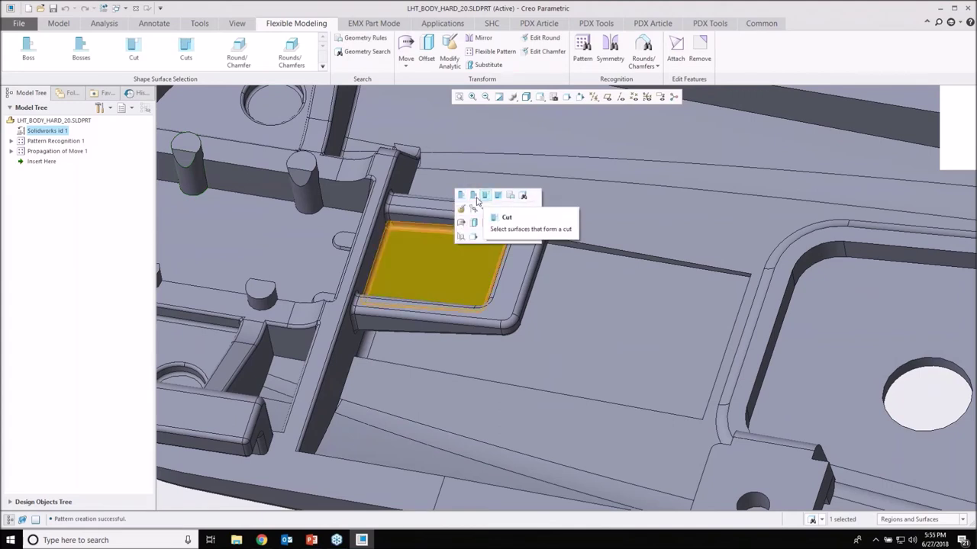
scroll(371, 232, "up", 4)
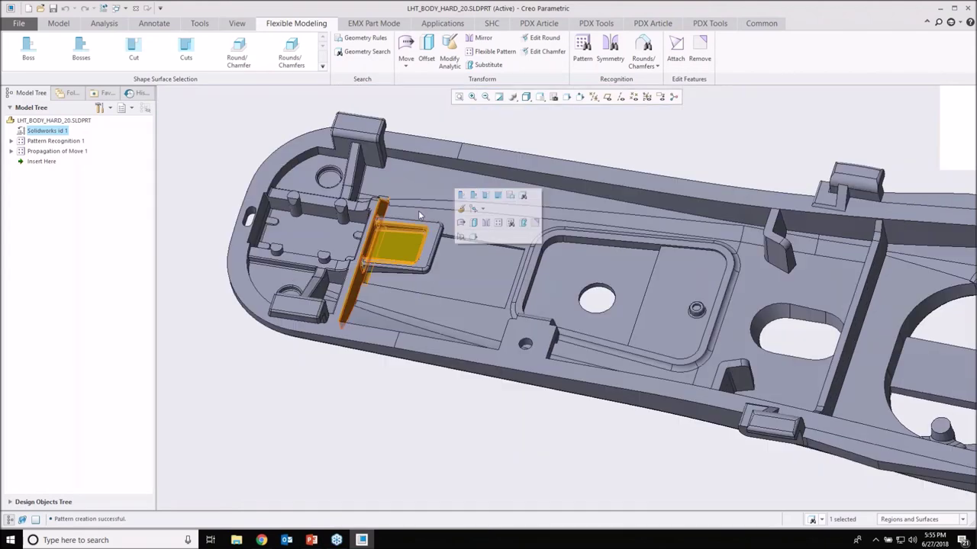
scroll(421, 251, "up", 2)
scroll(422, 252, "up", 3)
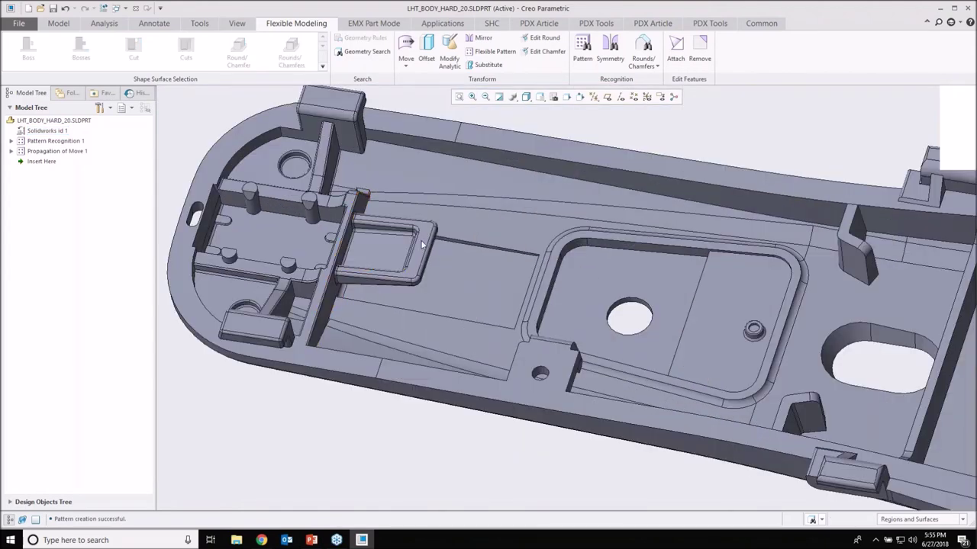
Step: Select all surfaces of the rectangular pad attached to the cross rib, using its U-shaped top face and the rib's side face
scroll(389, 244, "up", 3)
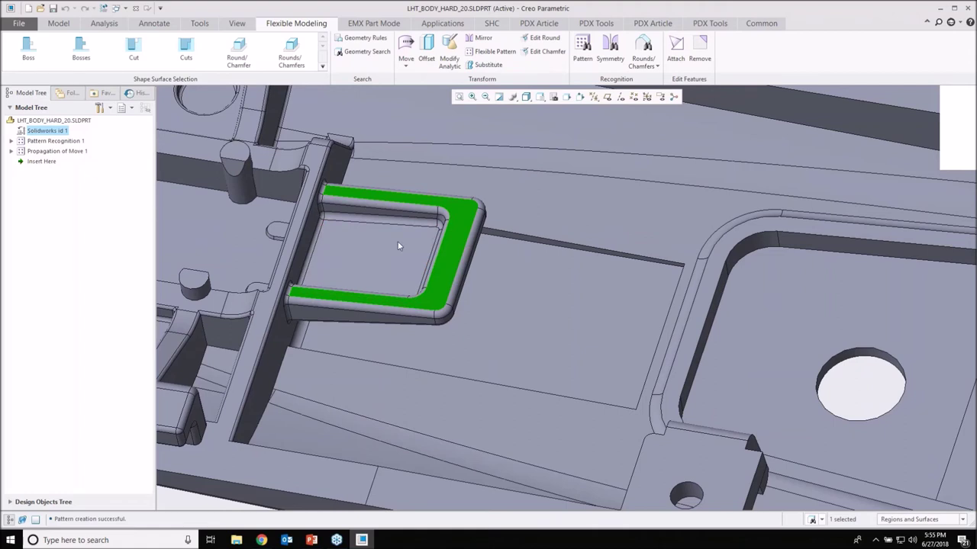
scroll(308, 237, "up", 2)
left_click(309, 236)
scroll(308, 237, "up", 1)
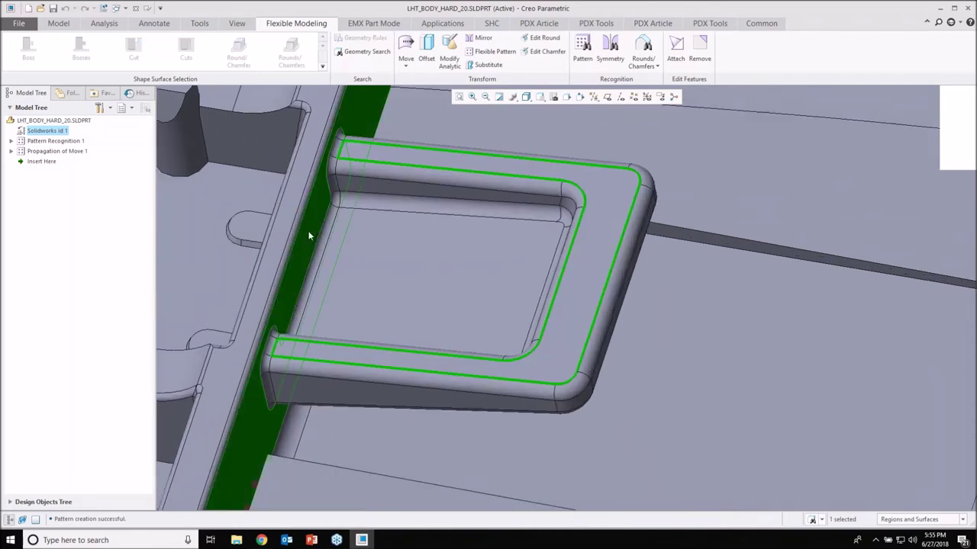
scroll(308, 236, "down", 6)
middle_click_drag(398, 273, 451, 312)
scroll(432, 280, "down", 2)
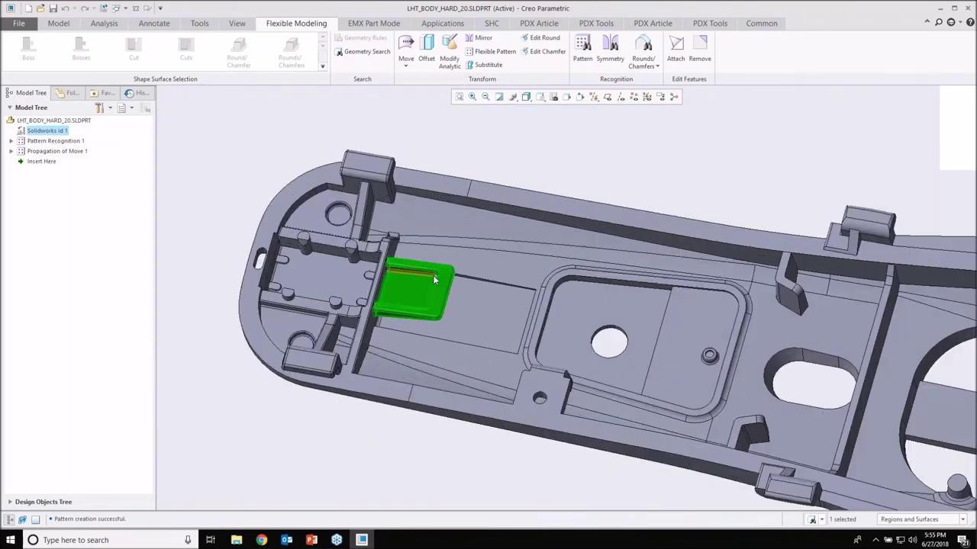
Step: Start Move by Dimension on the pad surfaces and create an angular dimension between the housing floor beneath the pad and the pad's recessed face
left_click(405, 69)
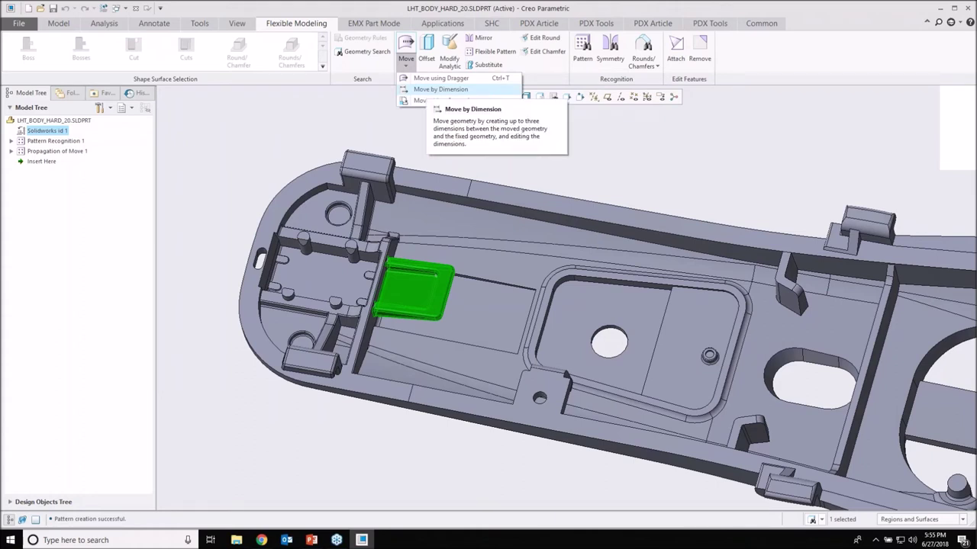
left_click(440, 89)
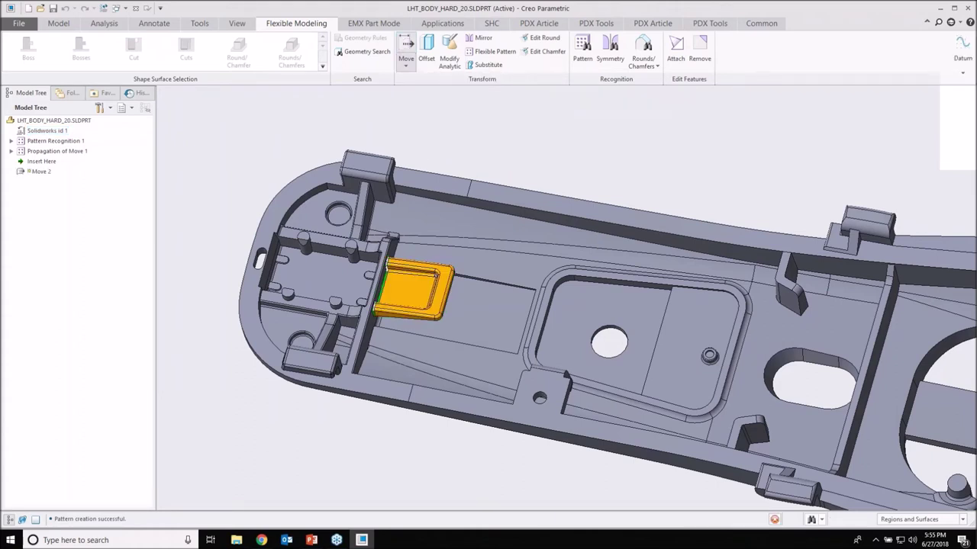
left_click(112, 79)
mouse_move(435, 295)
middle_mouse_down()
mouse_move(451, 238)
mouse_move(435, 326)
middle_mouse_up()
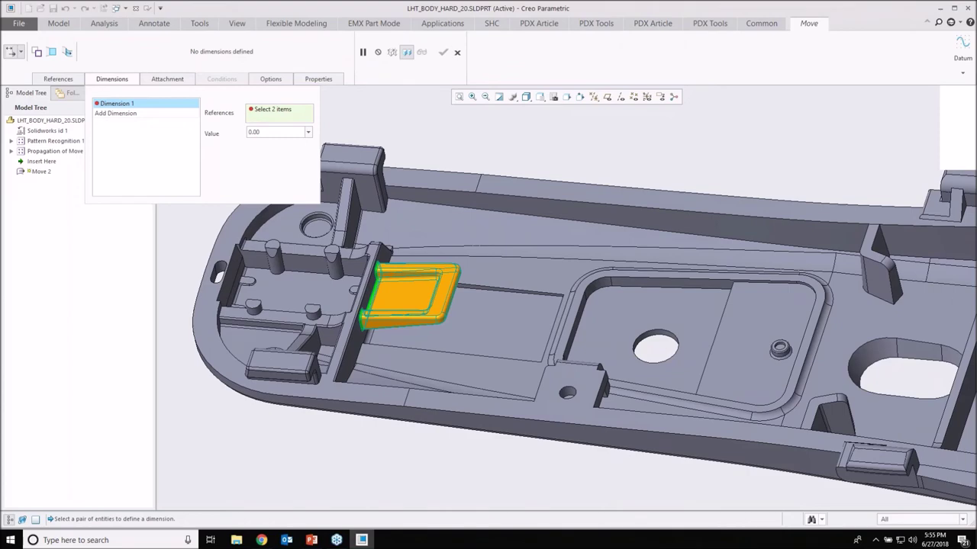
scroll(423, 291, "up", 5)
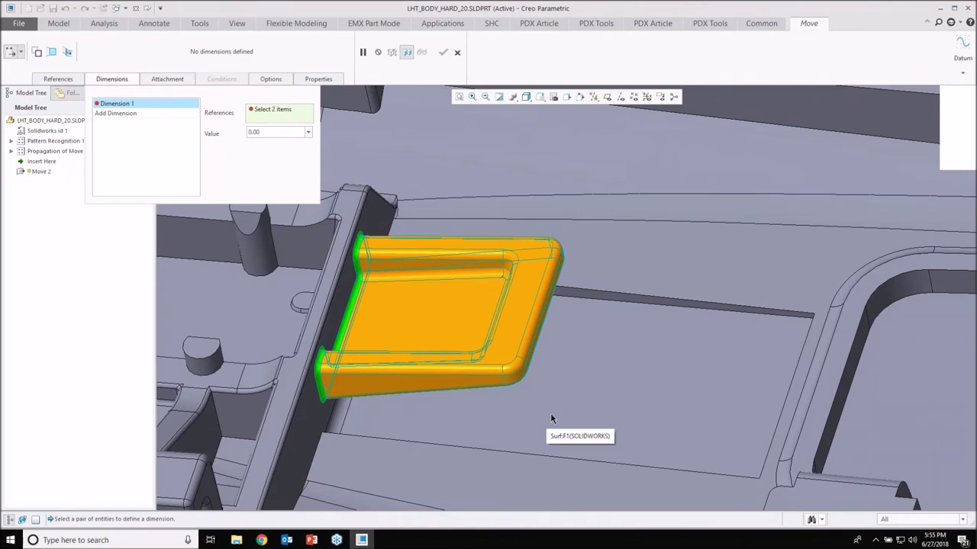
scroll(550, 413, "up", 3)
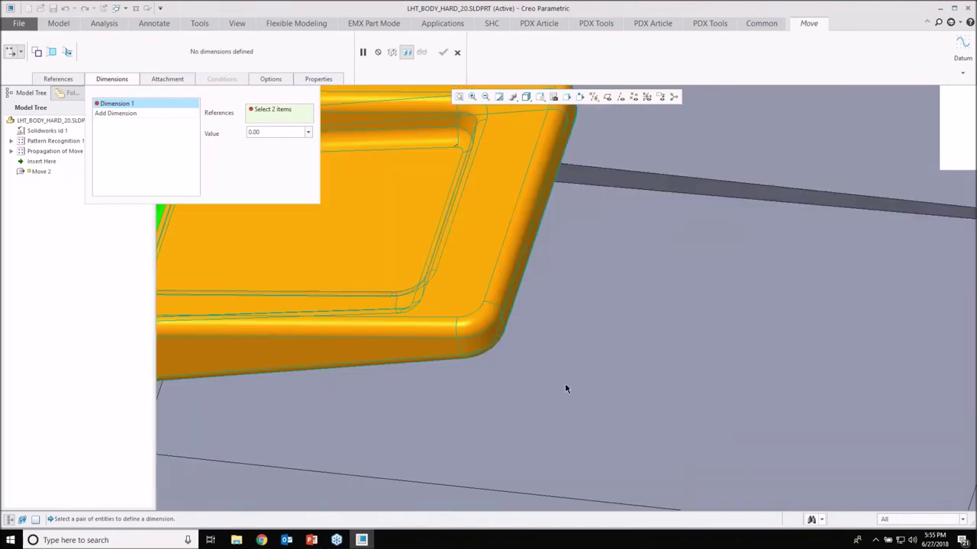
scroll(479, 328, "down", 3)
left_click(479, 328)
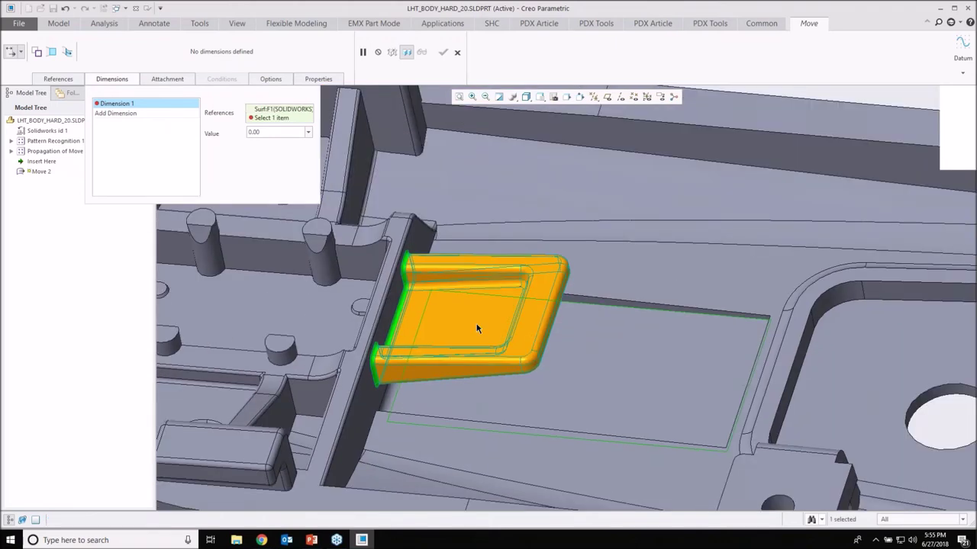
left_click(478, 329, "ctrl")
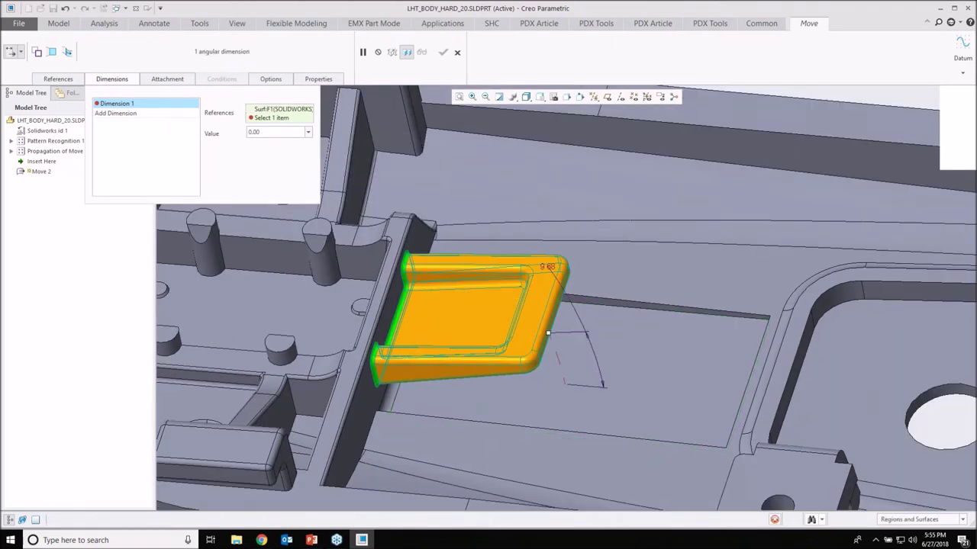
Step: Set the angle between the pad and the housing floor to 10.5 and accept the move
middle_click_drag(524, 304, 499, 336)
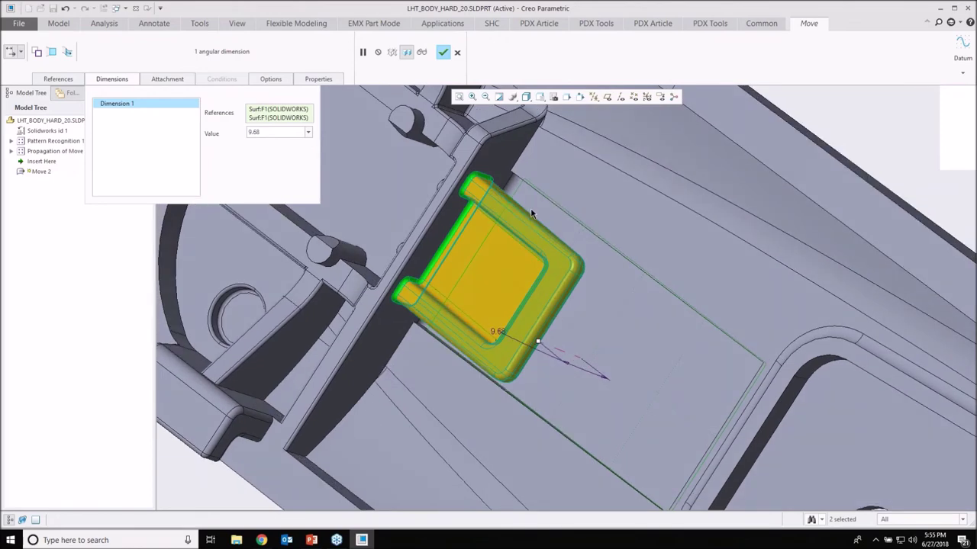
middle_click_drag(511, 204, 504, 238)
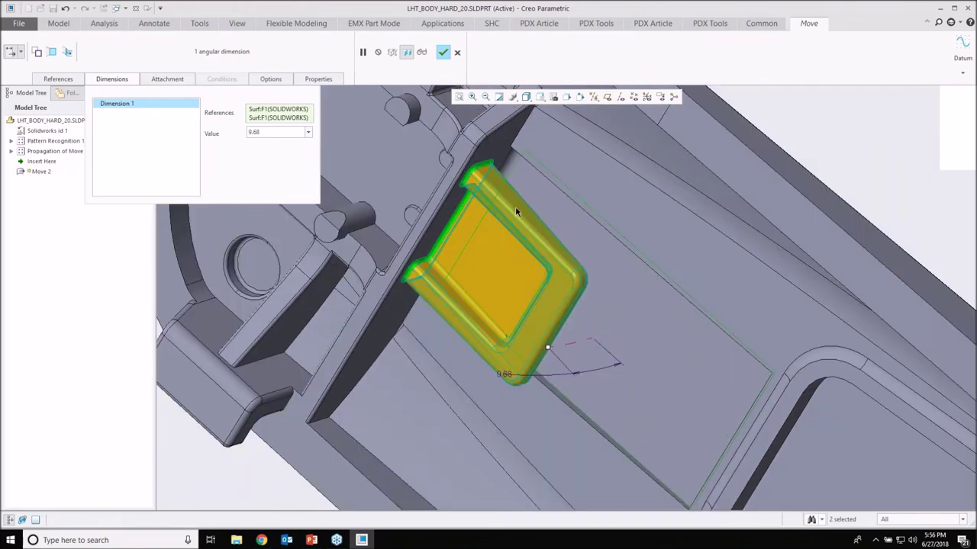
scroll(516, 204, "down", 2)
scroll(516, 220, "up", 2)
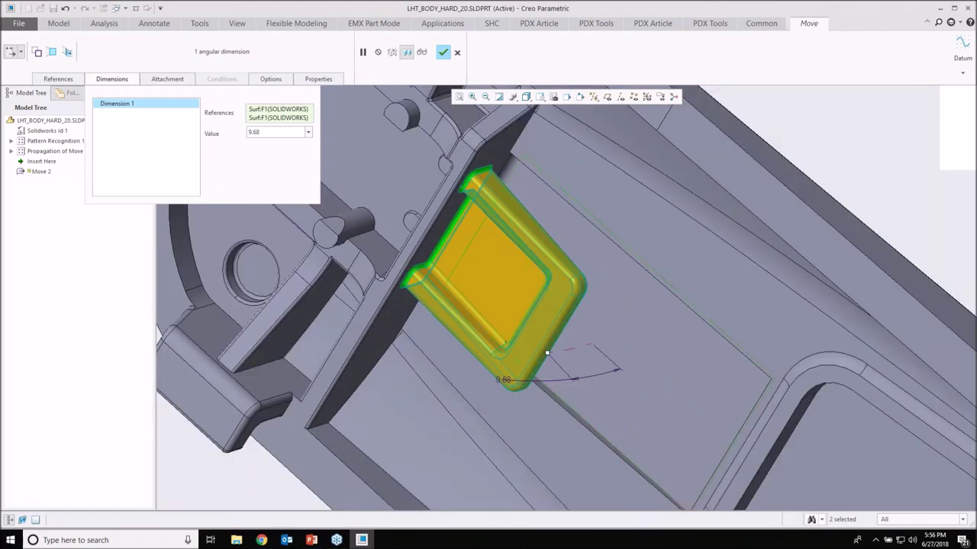
middle_click_drag(545, 162, 556, 182)
scroll(557, 181, "up", 5)
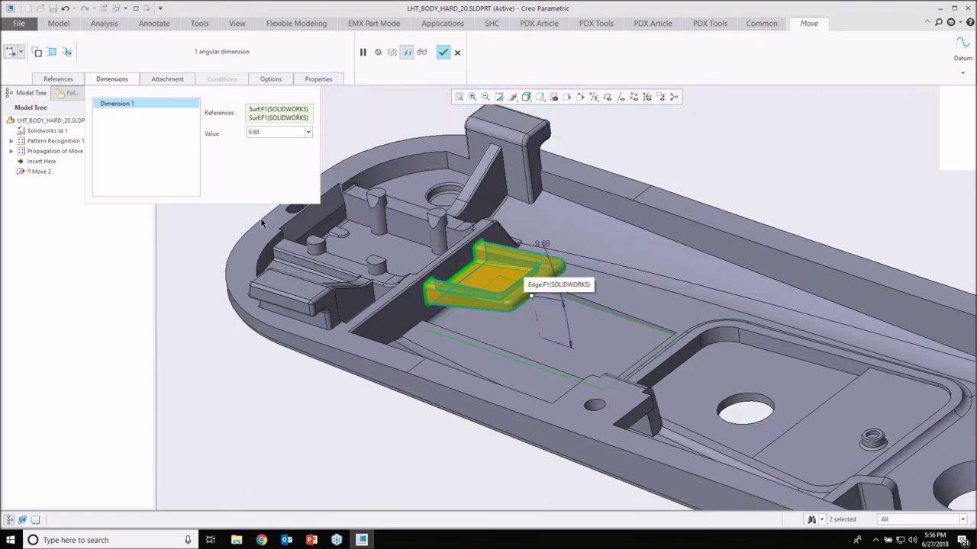
double_click(262, 132)
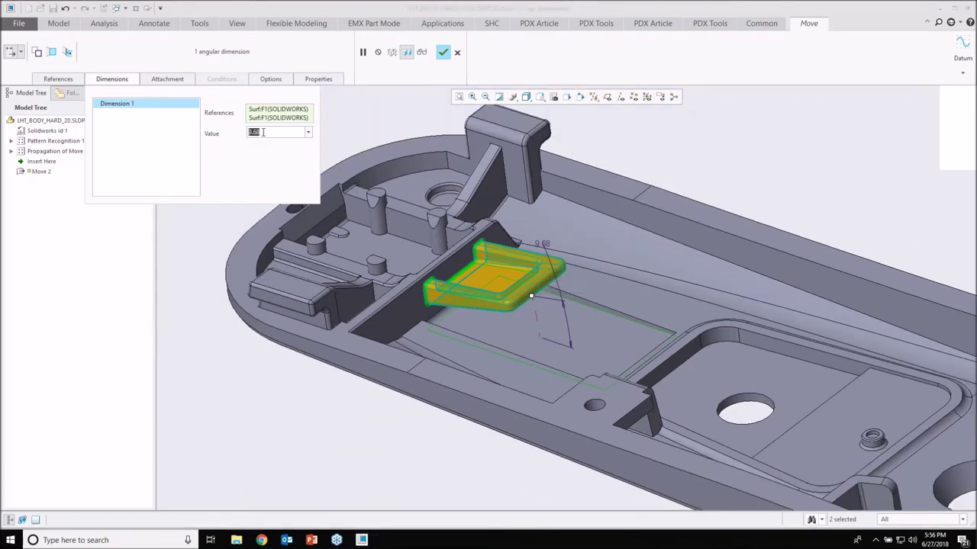
type("10.5")
key("Return")
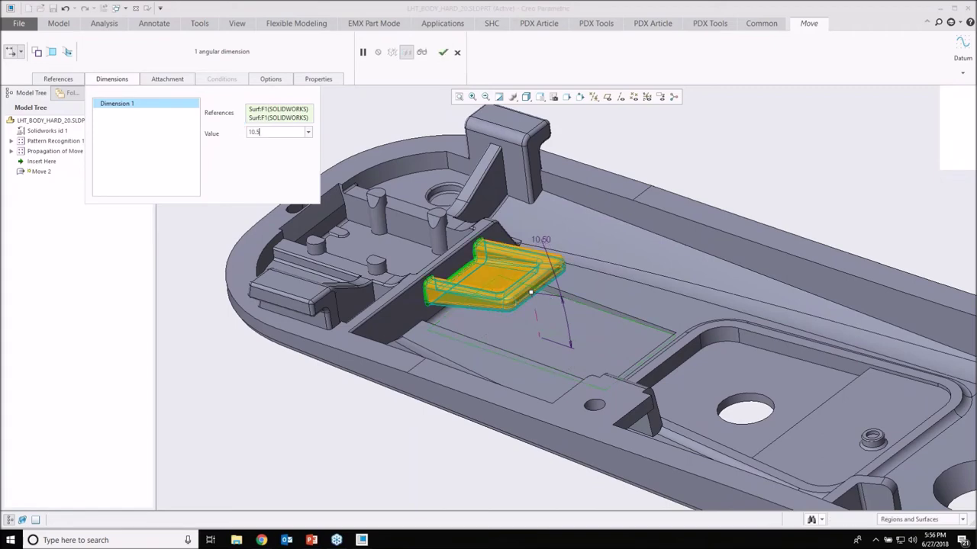
scroll(499, 308, "down", 3)
middle_click_drag(499, 308, 523, 329)
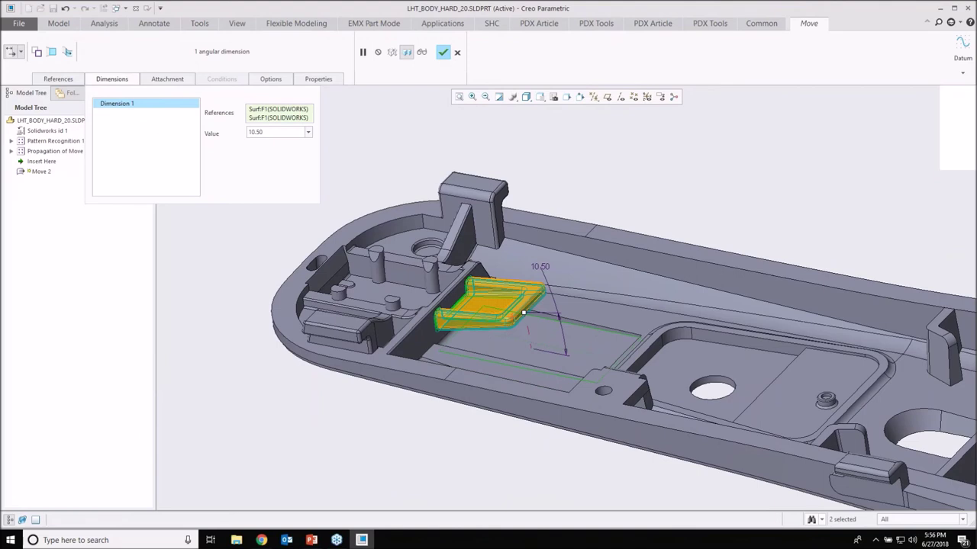
left_click(443, 53)
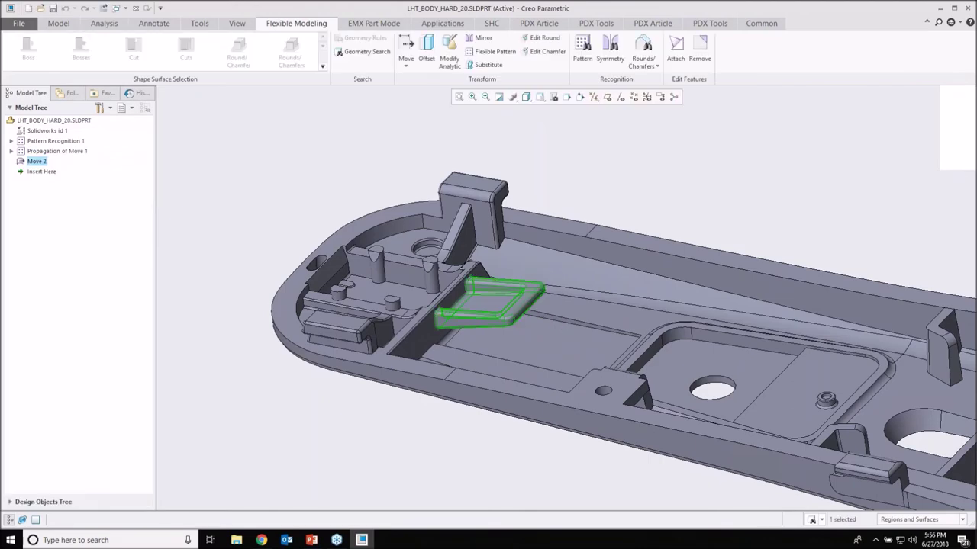
left_click(542, 170)
Step: Use Modify Analytic on the cylindrical wall of the round recess beside the diagonal rib, set its radius to 0.5 and accept
middle_click_drag(542, 170, 545, 240)
scroll(187, 265, "up", 1)
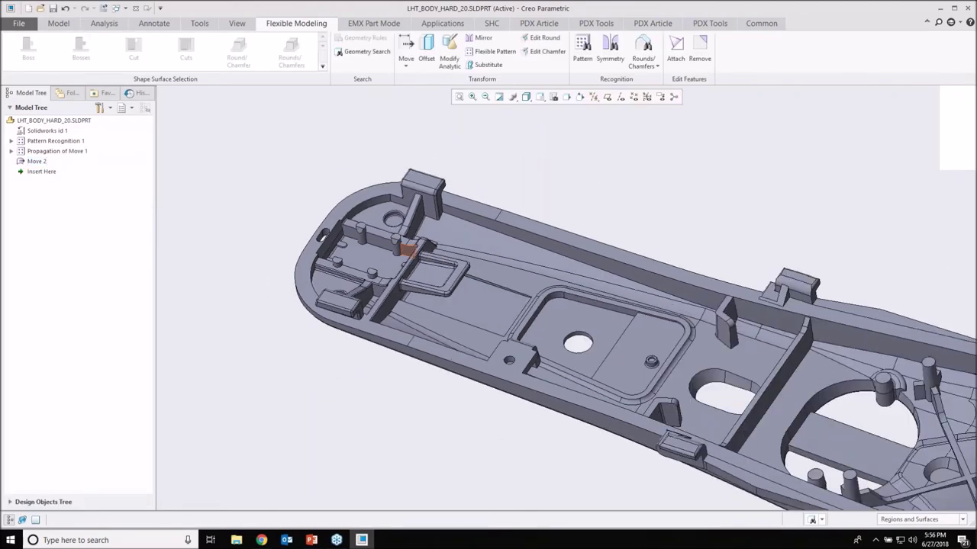
scroll(408, 213, "up", 2)
scroll(408, 213, "down", 3)
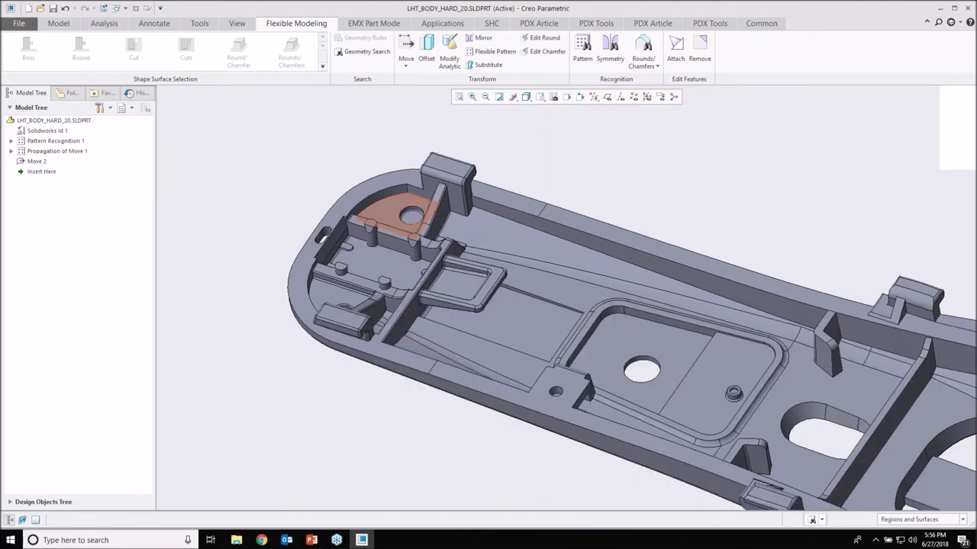
scroll(408, 213, "up", 2)
scroll(420, 255, "up", 2)
scroll(421, 256, "up", 2)
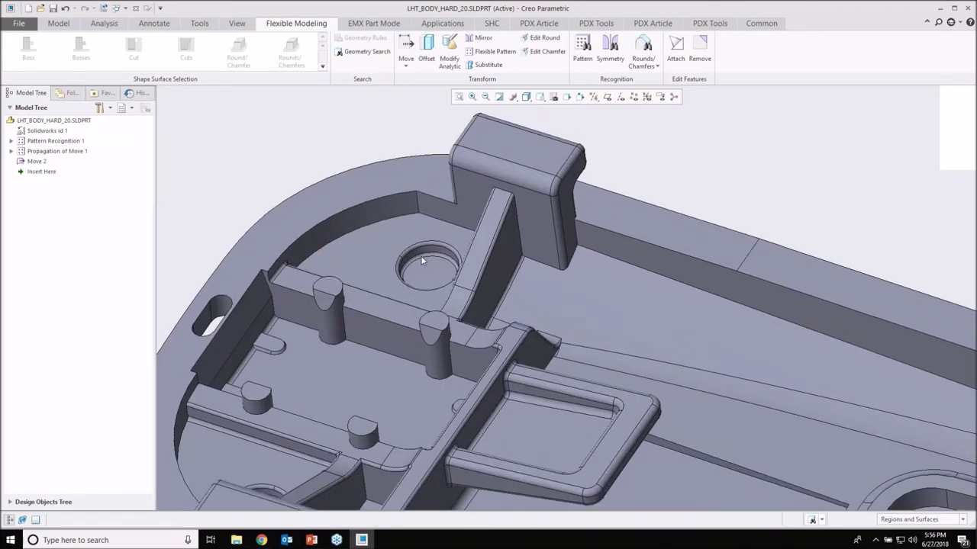
scroll(420, 256, "up", 2)
scroll(421, 256, "down", 1)
middle_click_drag(429, 264, 390, 255, "shift")
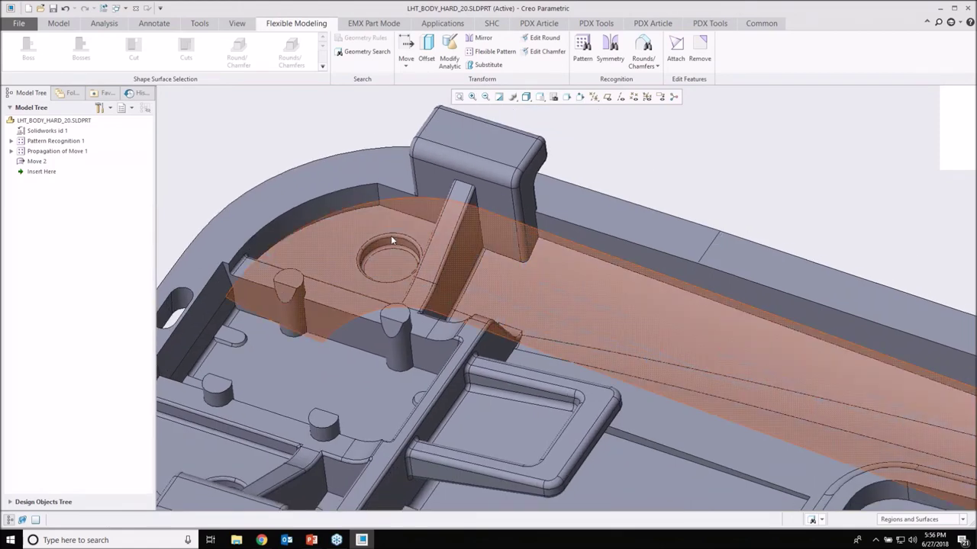
scroll(391, 242, "up", 2)
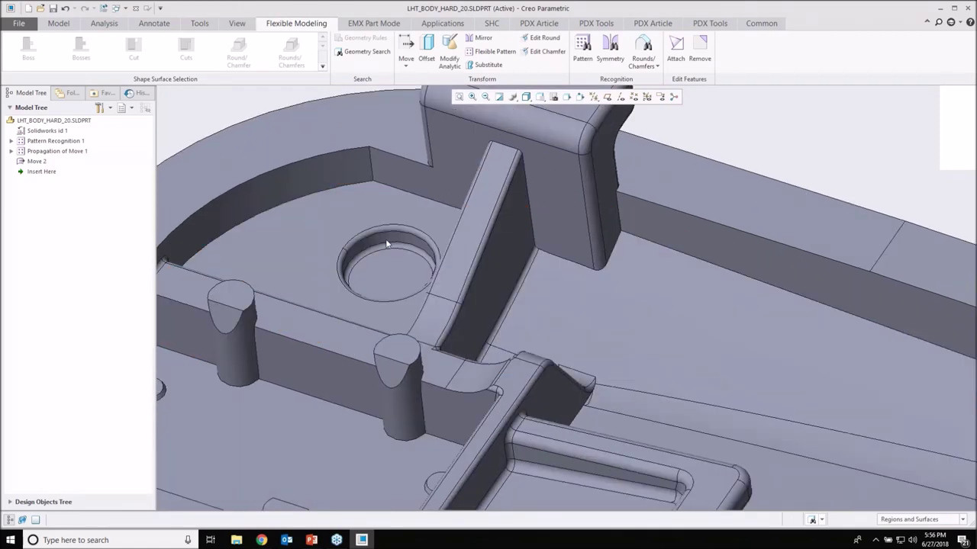
scroll(389, 242, "up", 2)
left_click(391, 240)
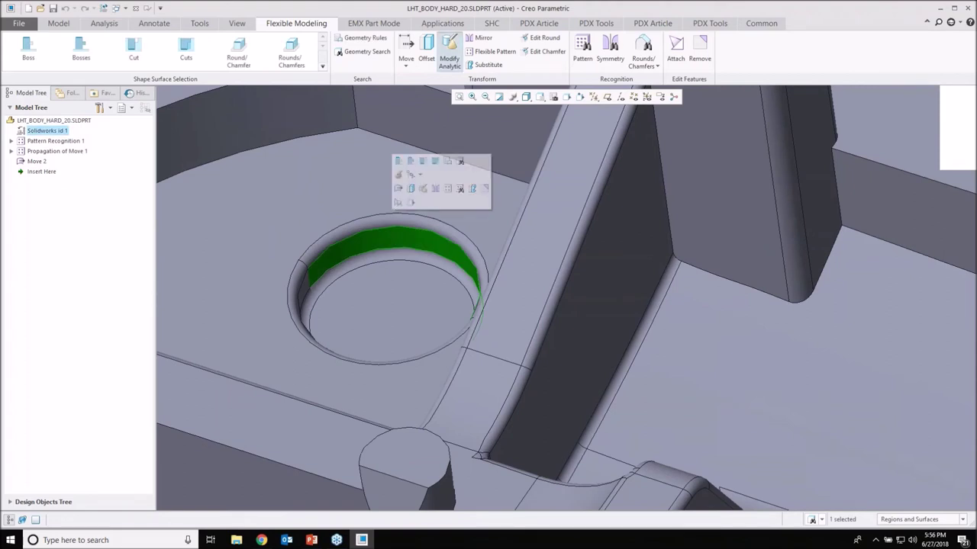
left_click(450, 53)
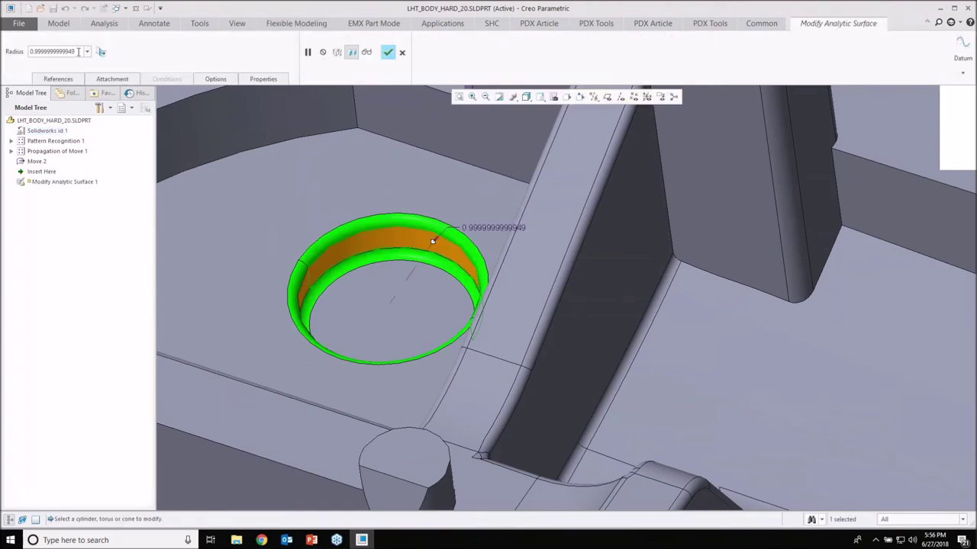
double_click(78, 52)
type("0.5")
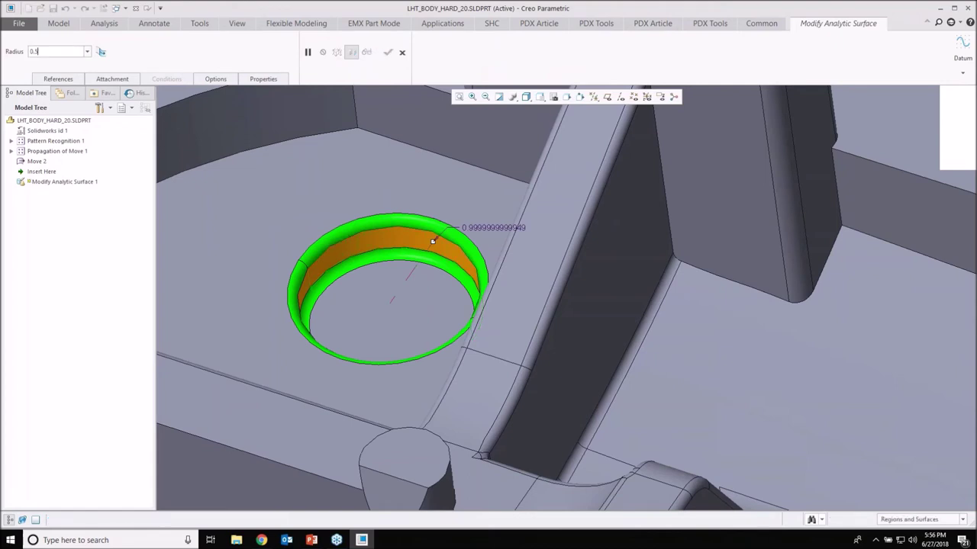
key("Return")
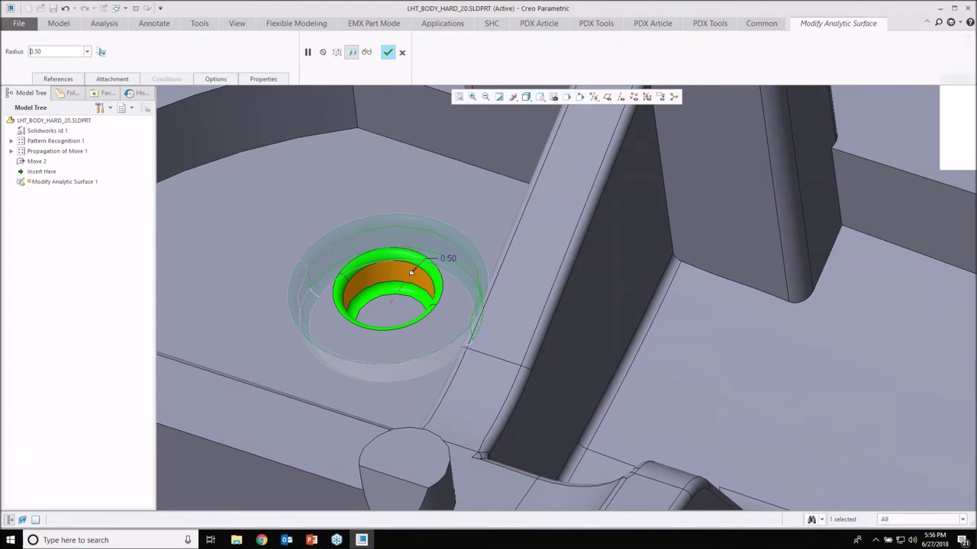
middle_click(411, 271)
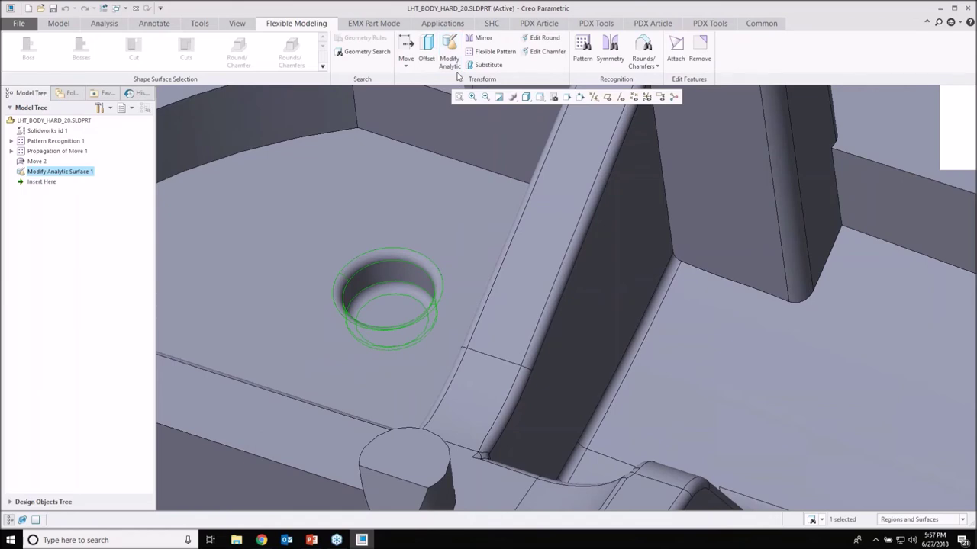
Step: Select the resized round recess with its cut surfaces and rounds, and start Move using Dragger on it
scroll(419, 252, "down", 5)
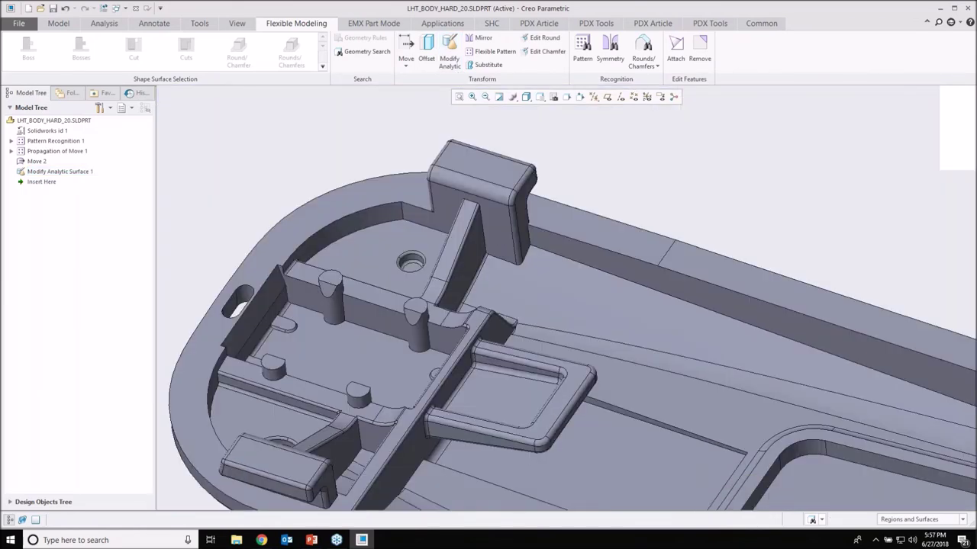
middle_click_drag(497, 234, 496, 218)
scroll(397, 261, "up", 3)
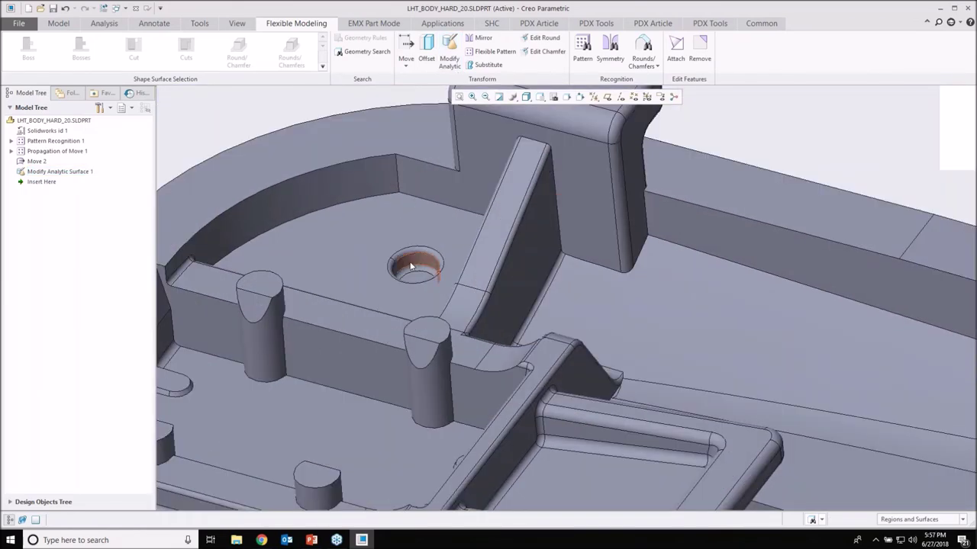
left_click(398, 261)
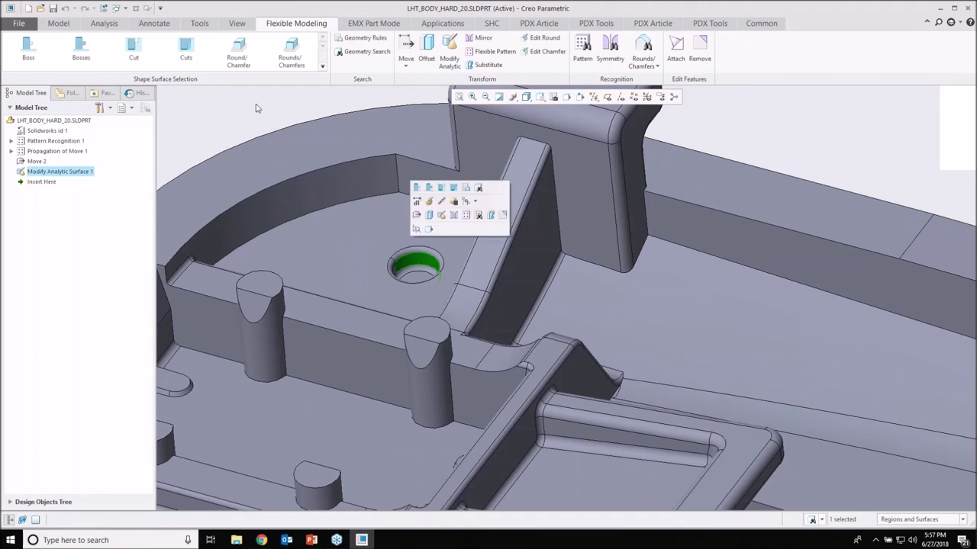
left_click(187, 56)
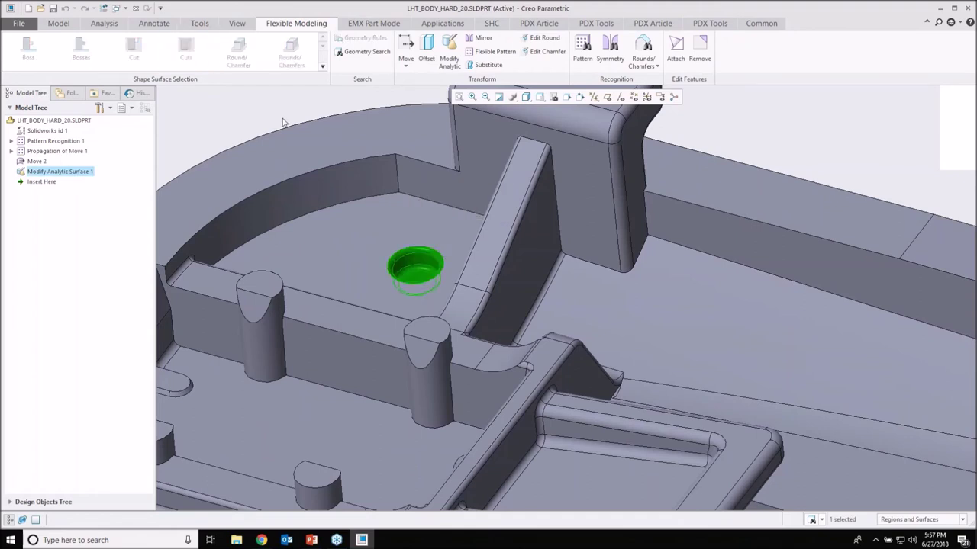
left_click(407, 67)
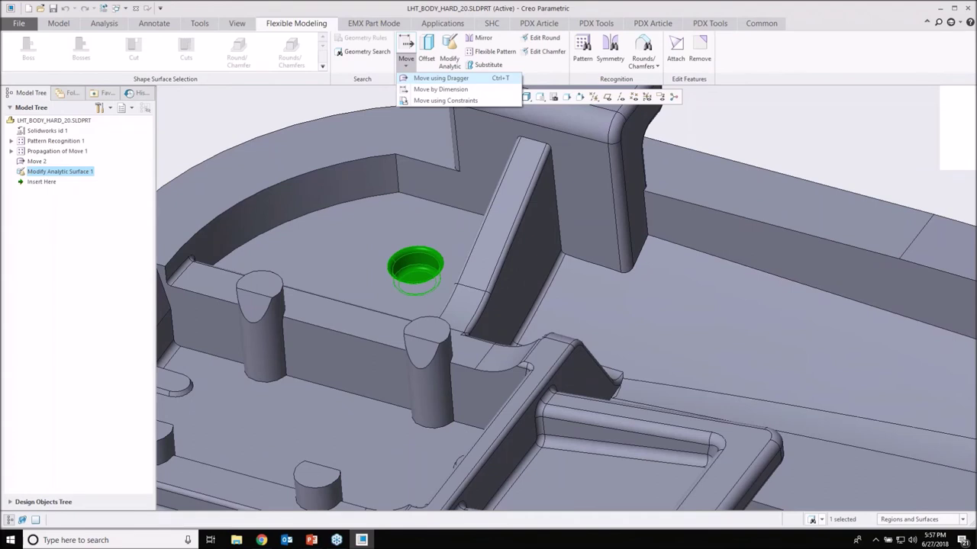
left_click(441, 78)
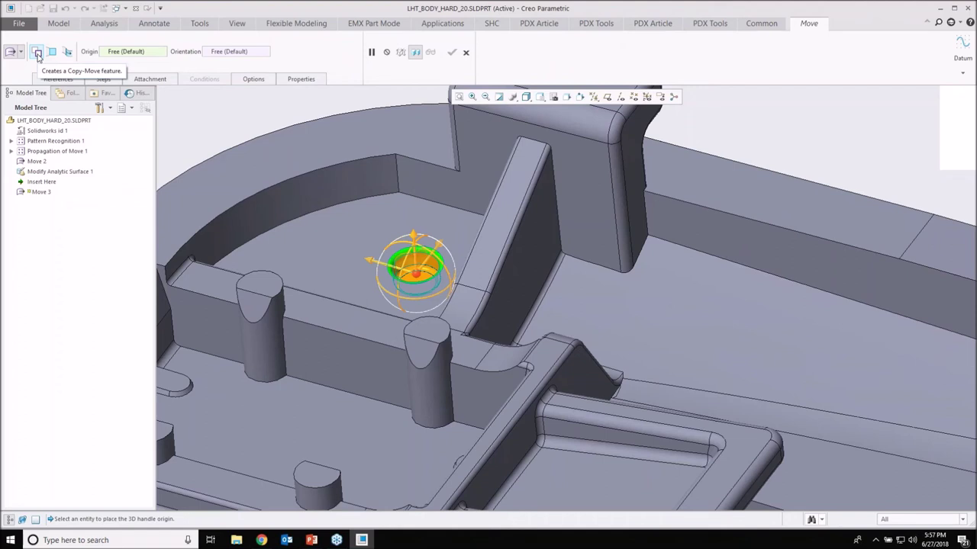
Step: Make the move a Copy-Move, place the copied recess beside the original on the corner floor, away from the diagonal rib, and accept
left_click(37, 52)
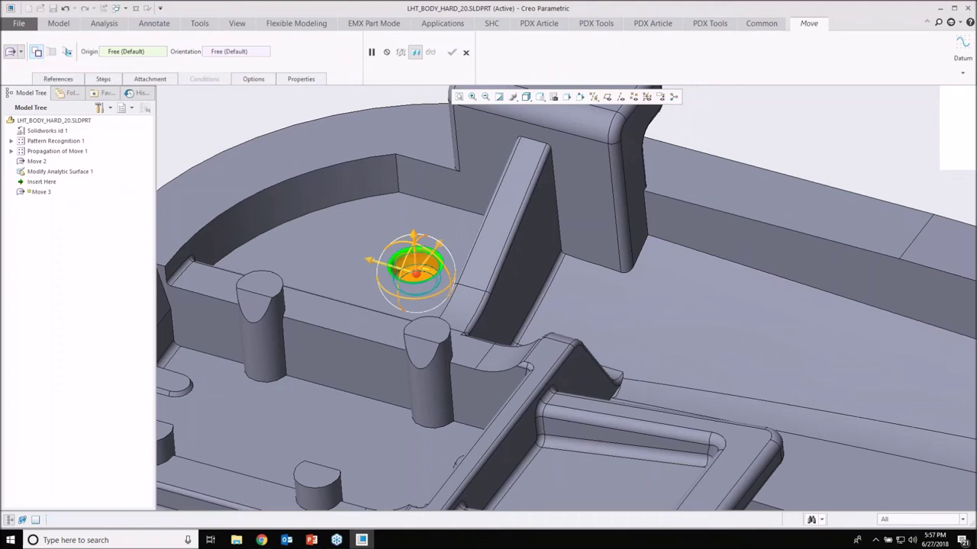
left_click(366, 264)
left_click_drag(367, 262, 284, 236)
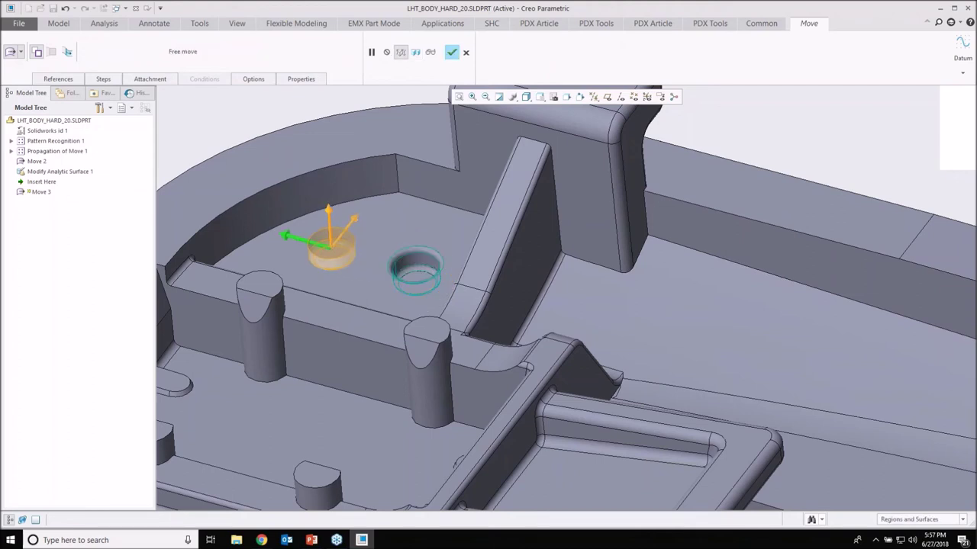
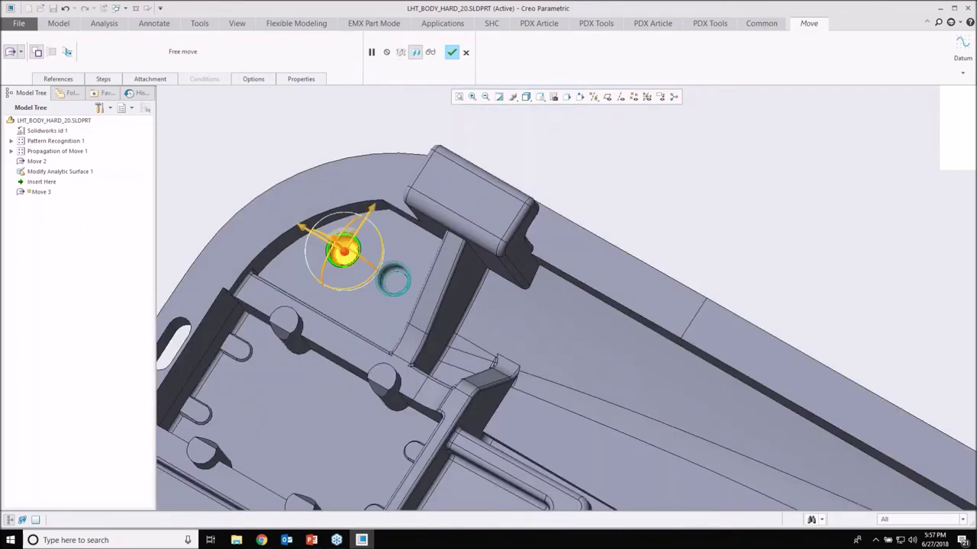
left_click(393, 280)
left_click(452, 52)
left_click(554, 172)
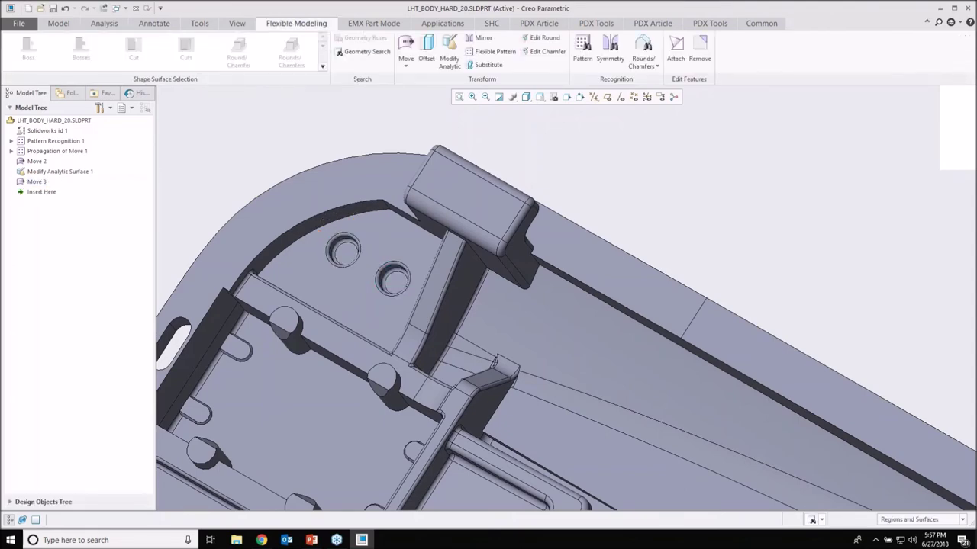
Step: Examine the copied round recess on the corner floor and the rest of the housing's interior
middle_click_drag(489, 274, 458, 252)
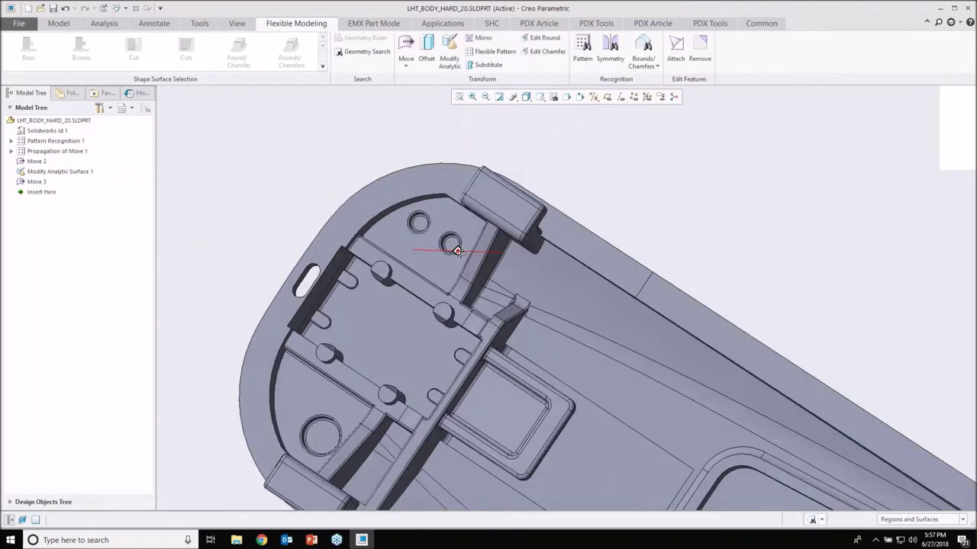
scroll(457, 252, "up", 5)
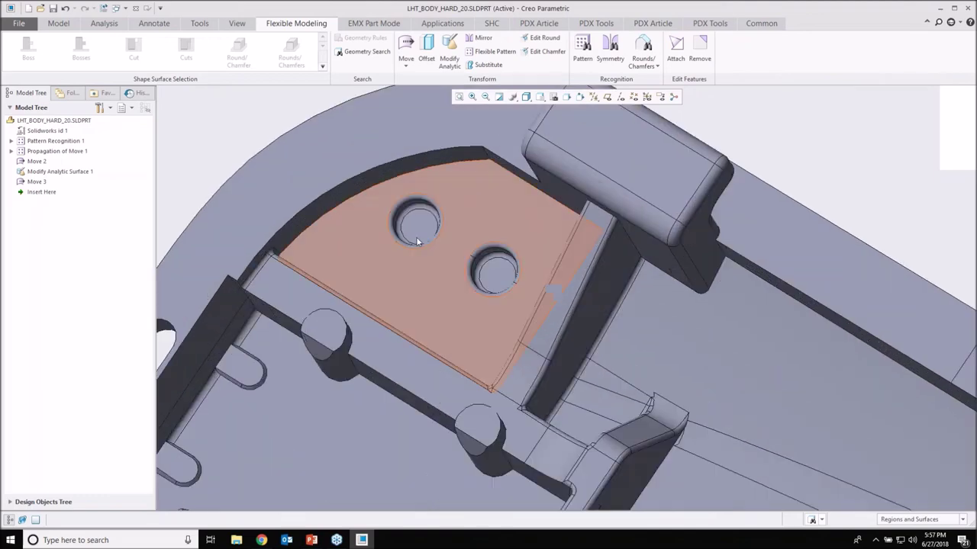
scroll(416, 237, "down", 5)
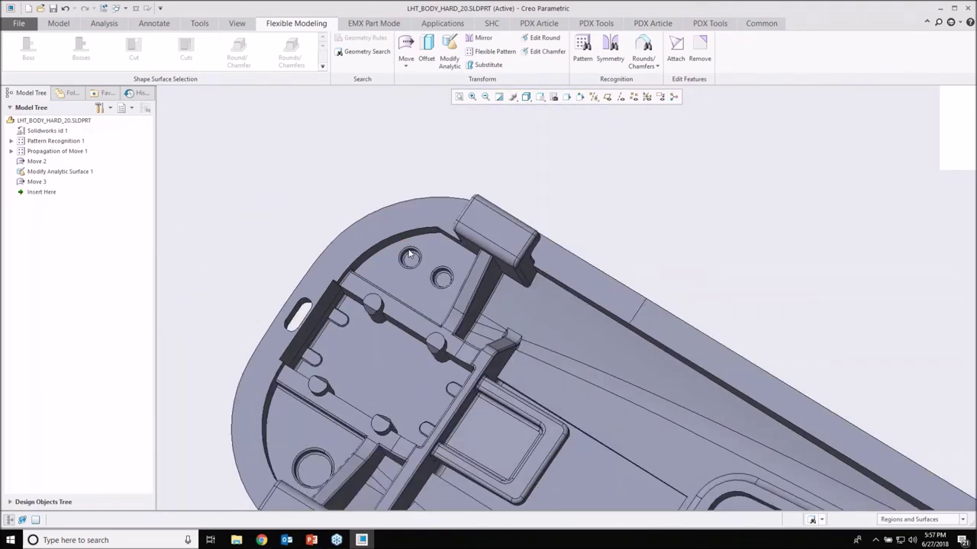
scroll(409, 252, "down", 3)
middle_click_drag(409, 252, 280, 165, "shift")
scroll(384, 279, "down", 4)
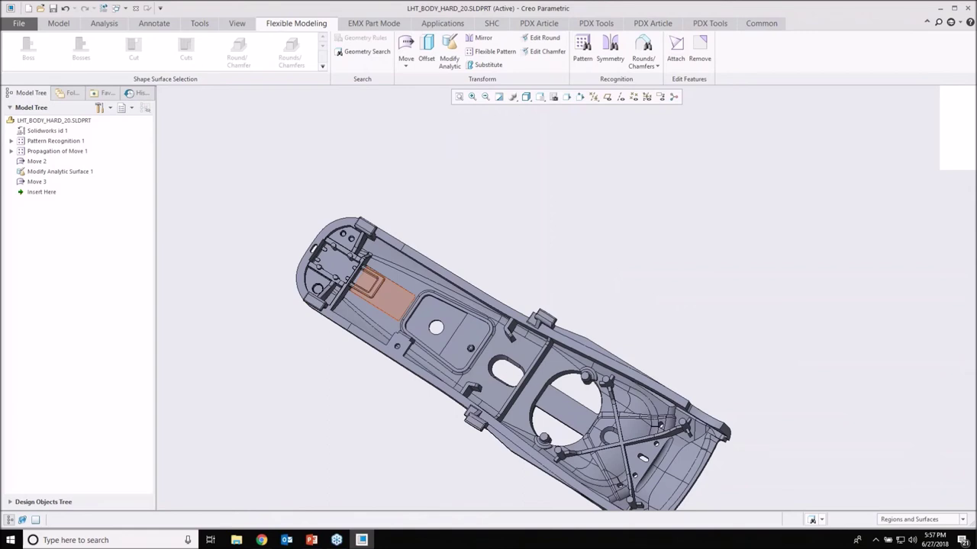
middle_click_drag(399, 296, 473, 328)
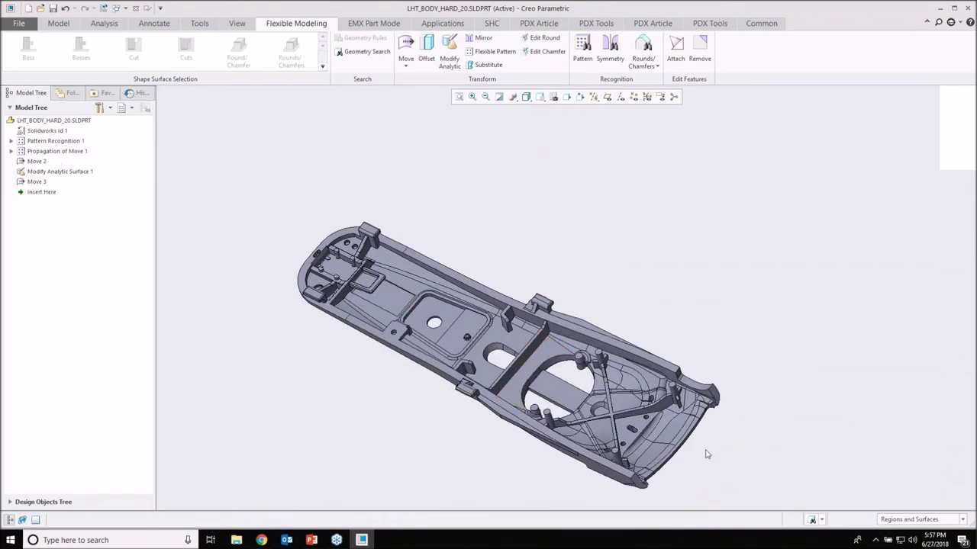
scroll(705, 455, "up", 3)
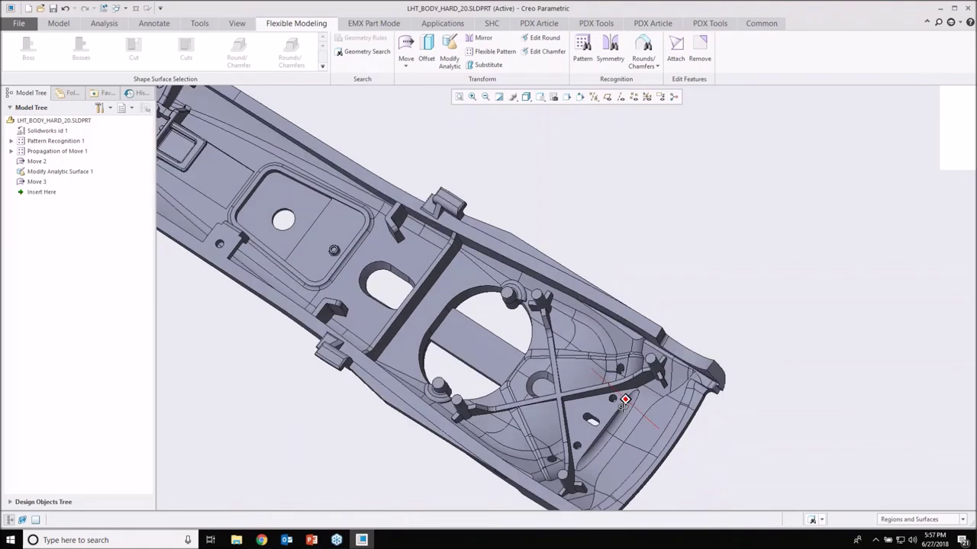
middle_click_drag(623, 407, 621, 389)
Step: Start a datum plane through two vertices on the lengthwise seam line at the housing's curved wide end
left_click(57, 23)
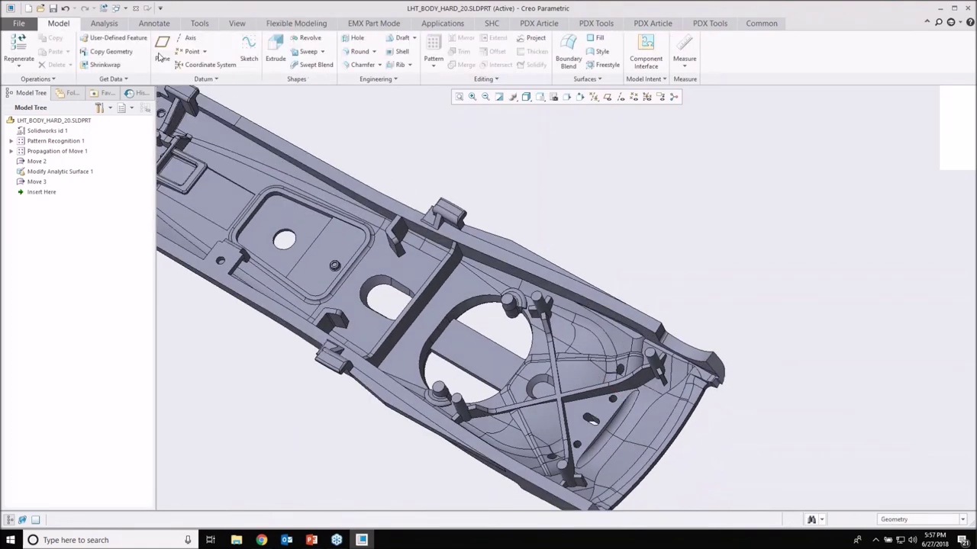
left_click(161, 53)
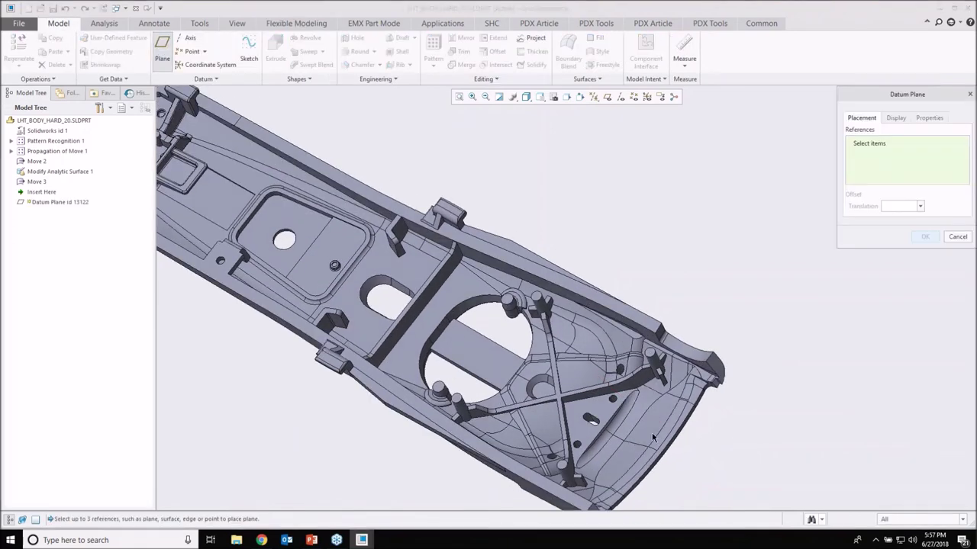
scroll(652, 436, "down", 5)
left_click(641, 424)
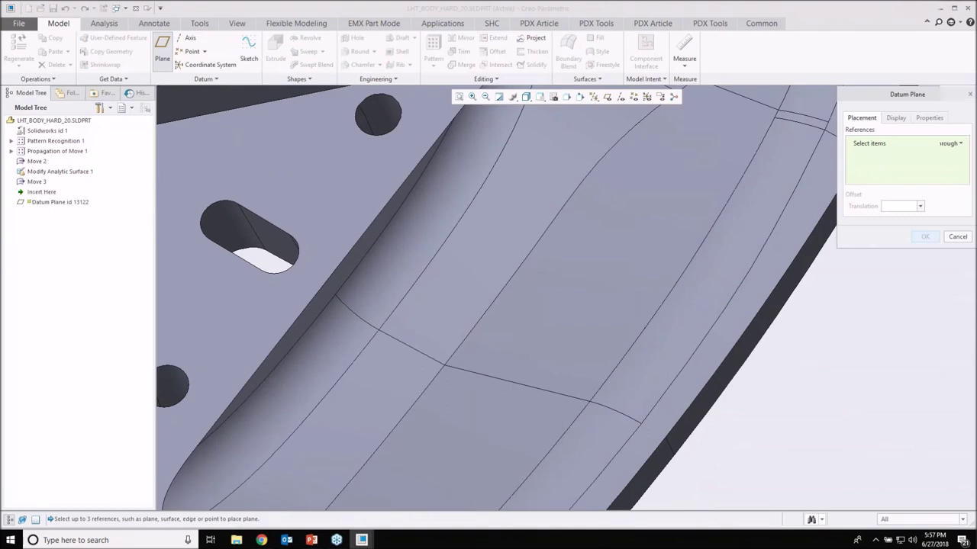
left_click(378, 331, "ctrl")
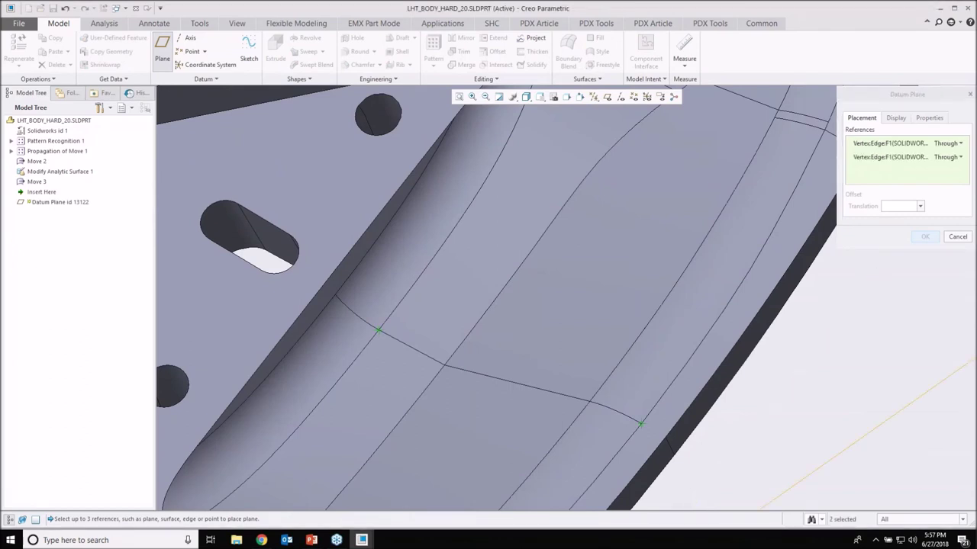
Step: Add a vertex on the round through-hole in the recessed panel as the third reference and create the datum plane
scroll(389, 345, "up", 8)
scroll(389, 345, "up", 2)
scroll(266, 281, "down", 10)
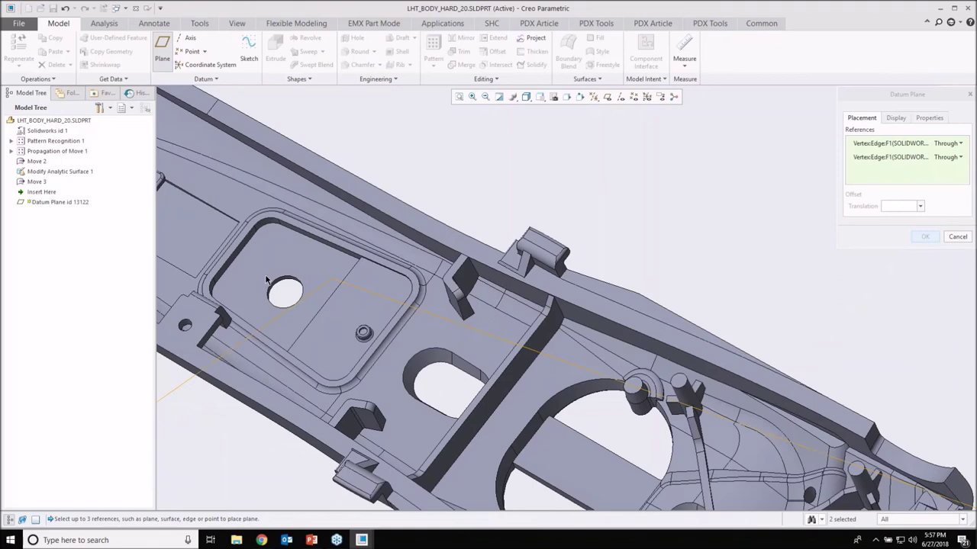
scroll(266, 280, "down", 5)
left_click(260, 264, "ctrl")
scroll(298, 305, "up", 15)
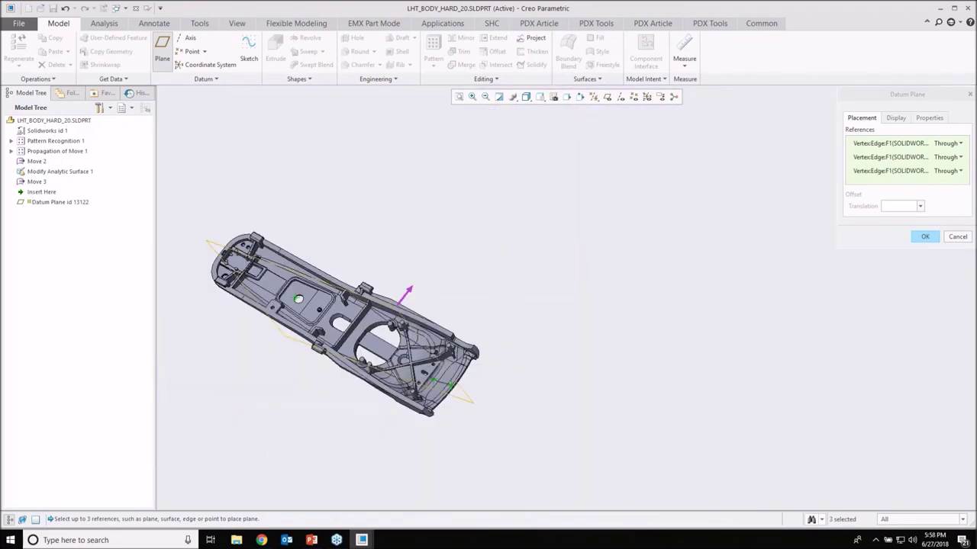
middle_click_drag(298, 305, 272, 273)
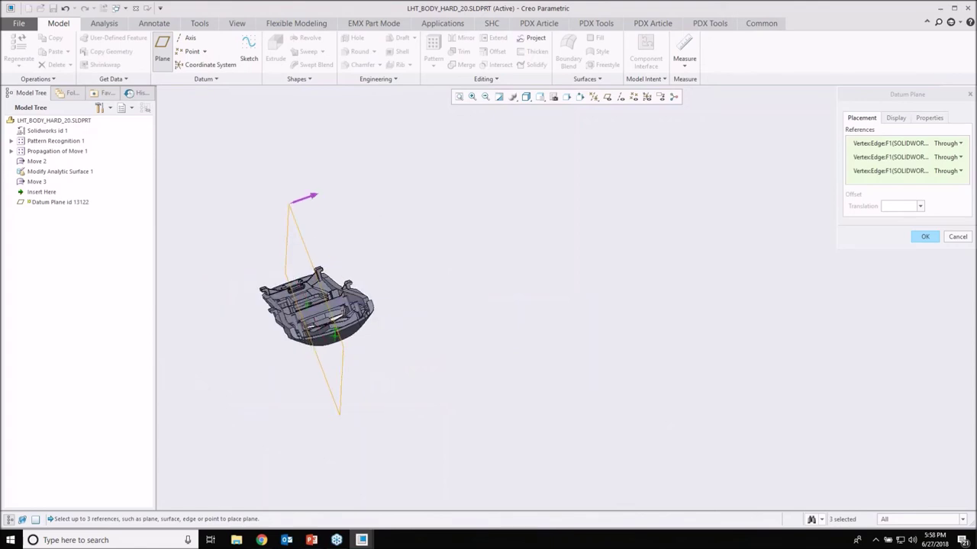
left_click(925, 236)
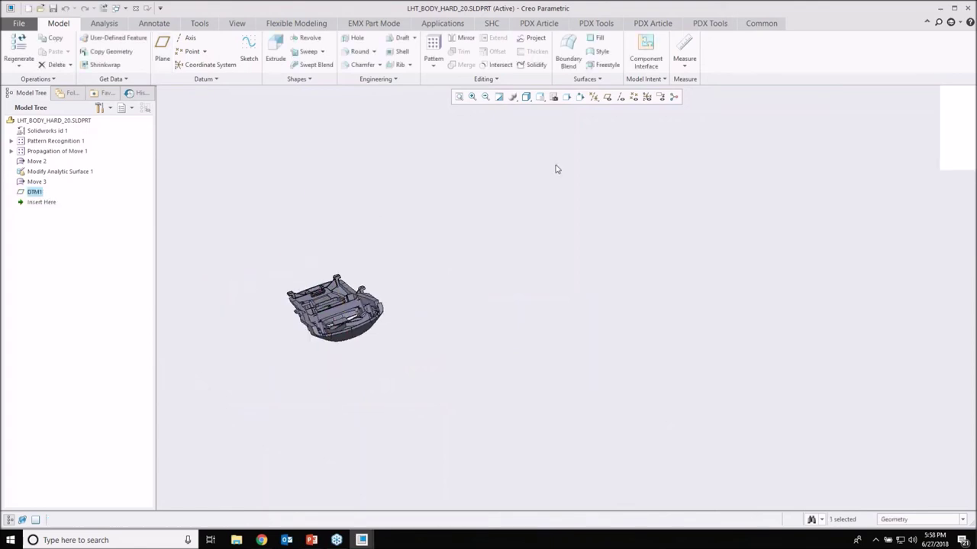
Step: Turn on the display of datum planes and clear the selection
key("ctrl+d")
left_click(608, 97)
middle_click_drag(443, 272, 263, 281)
left_click(263, 281)
Step: Select the copied round recess farther from the diagonal rib with all its cut surfaces for Flexible Modeling
scroll(264, 280, "up", 8)
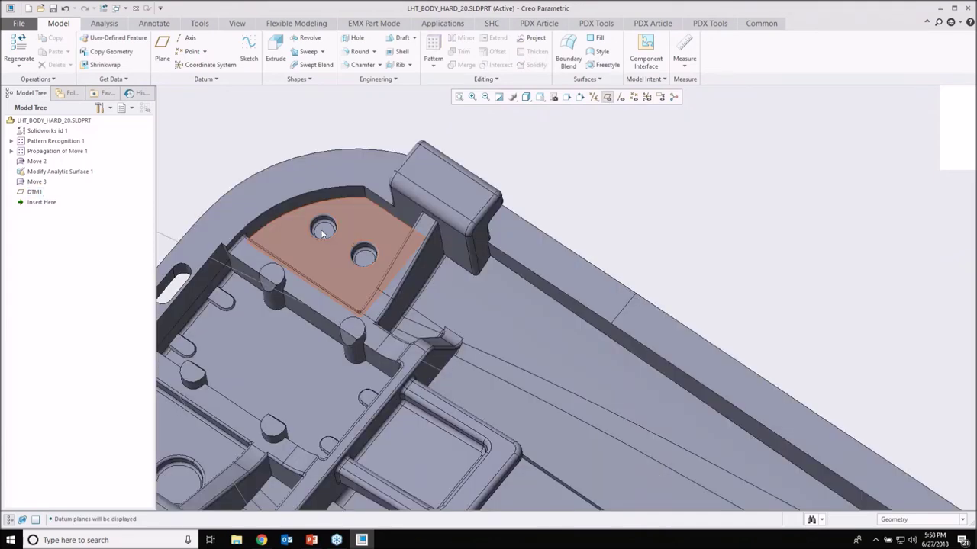
scroll(325, 231, "up", 4)
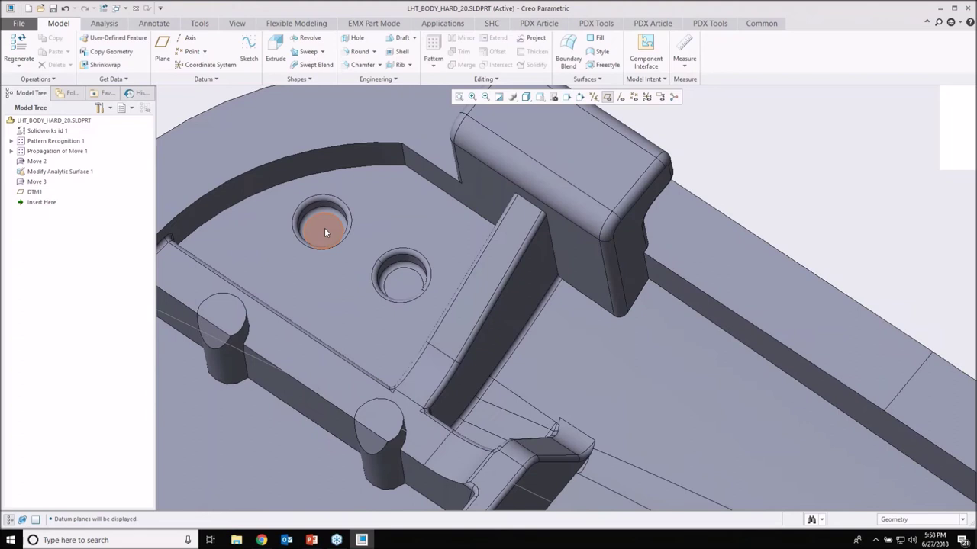
left_click(324, 228)
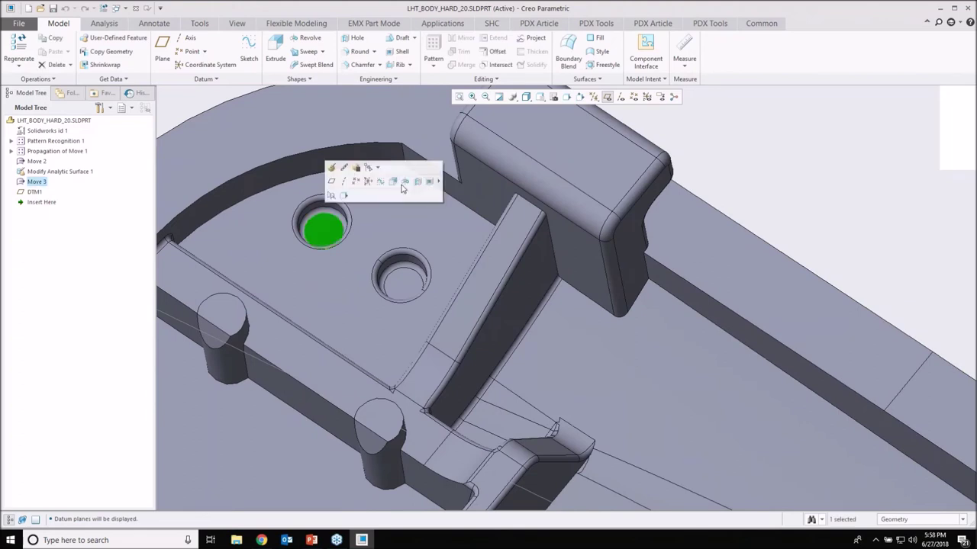
left_click(295, 23)
scroll(428, 373, "down", 3)
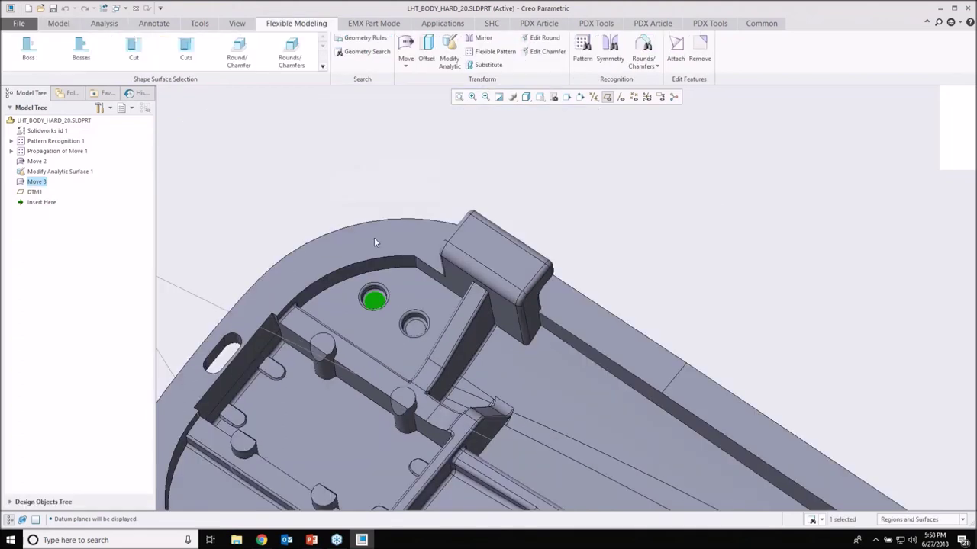
left_click(313, 211)
scroll(385, 308, "up", 3)
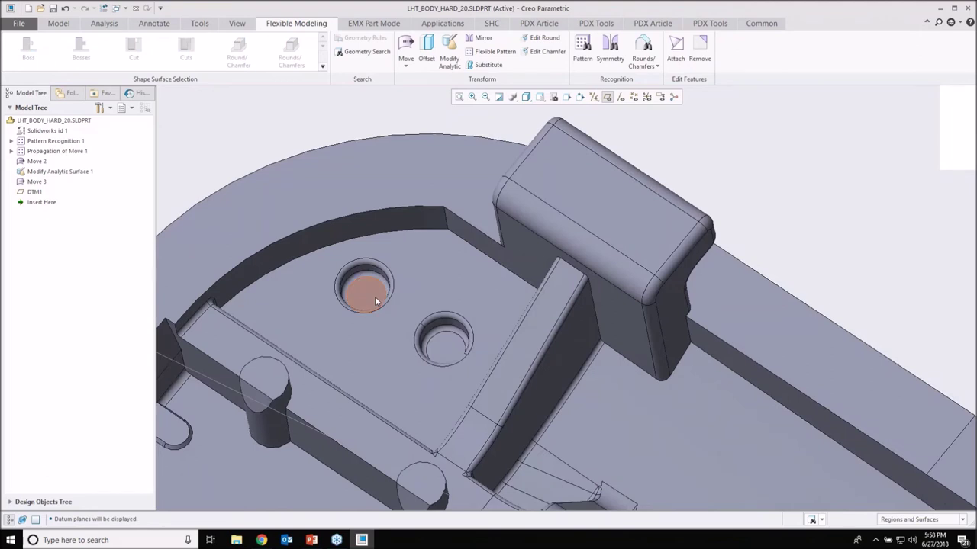
left_click(376, 302)
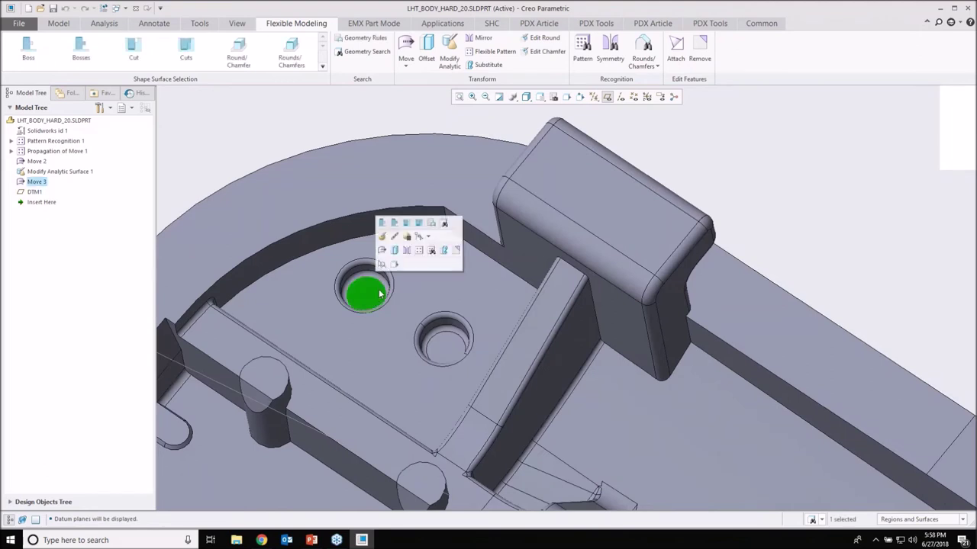
left_click(406, 225)
scroll(406, 225, "down", 3)
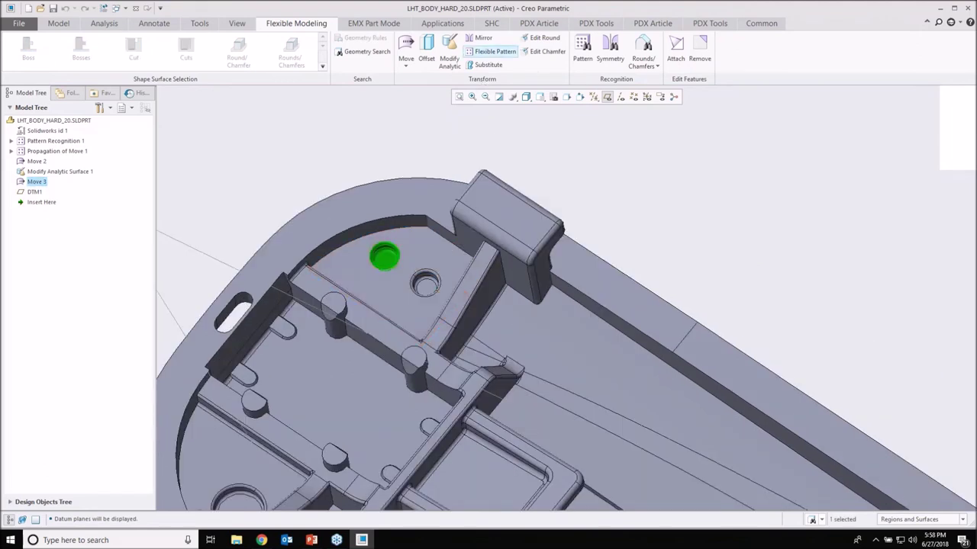
Step: Mirror the selected recess about datum plane DTM1 onto the opposite corner floor and accept
left_click(482, 38)
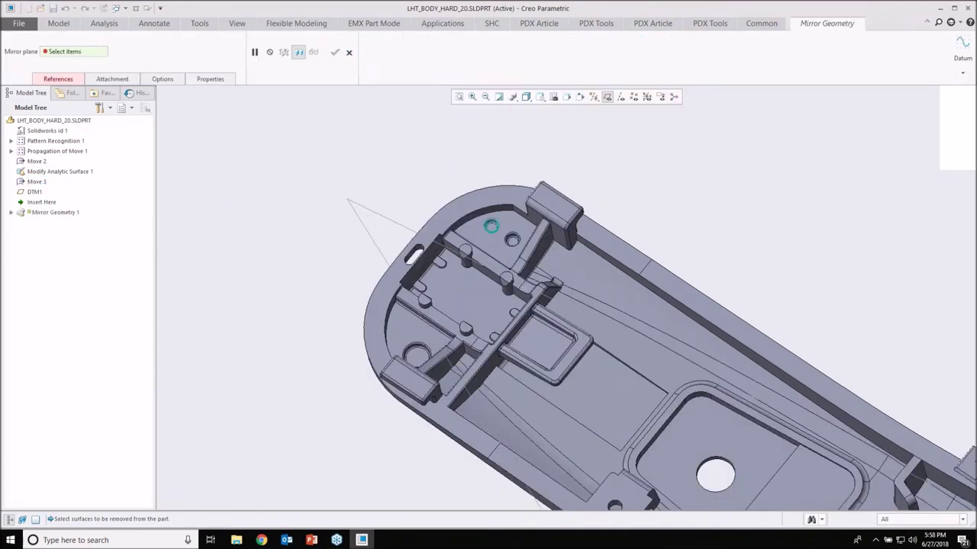
left_click(35, 193)
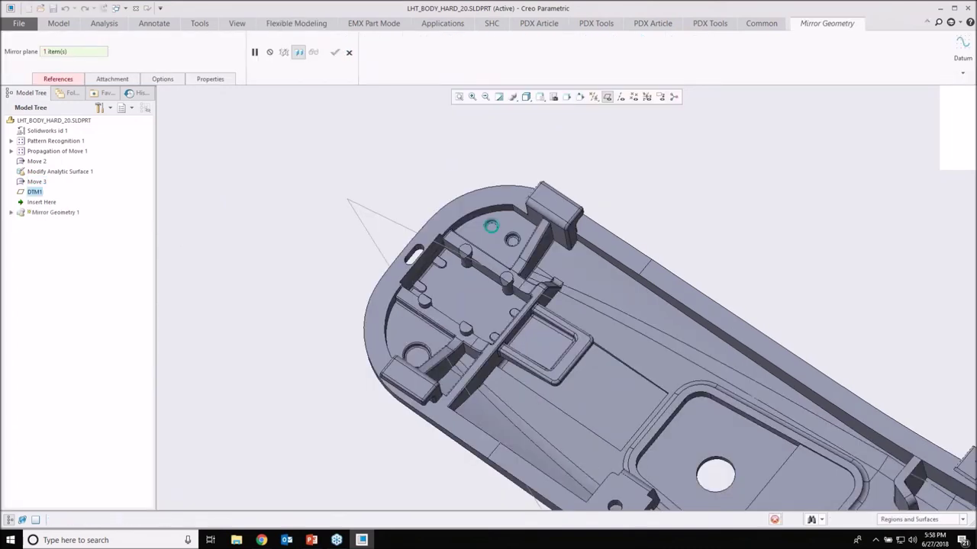
left_click(399, 331)
scroll(402, 339, "up", 5)
scroll(402, 338, "up", 3)
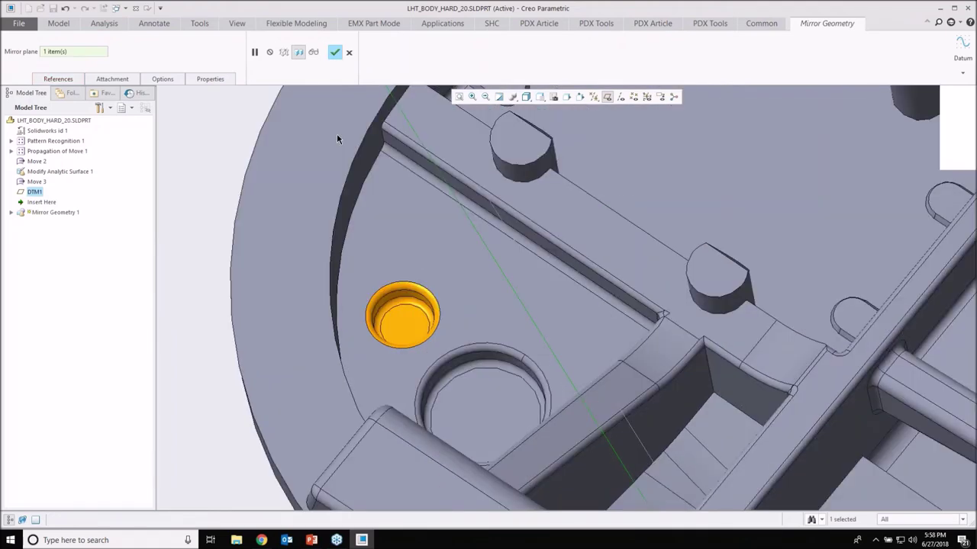
scroll(402, 328, "down", 4)
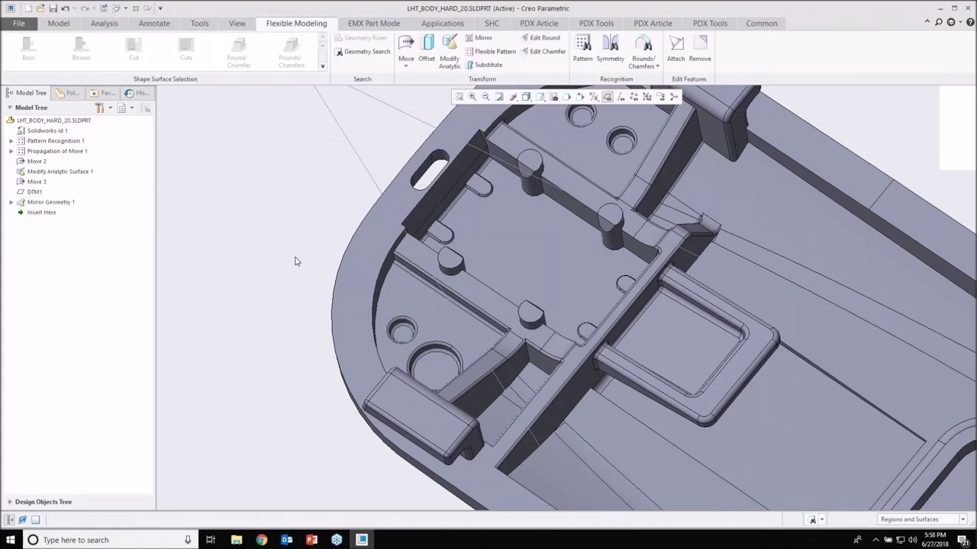
Step: Inspect the mirrored recess on the opposite corner floor and read the description of the Symmetry recognition tool
scroll(297, 261, "down", 4)
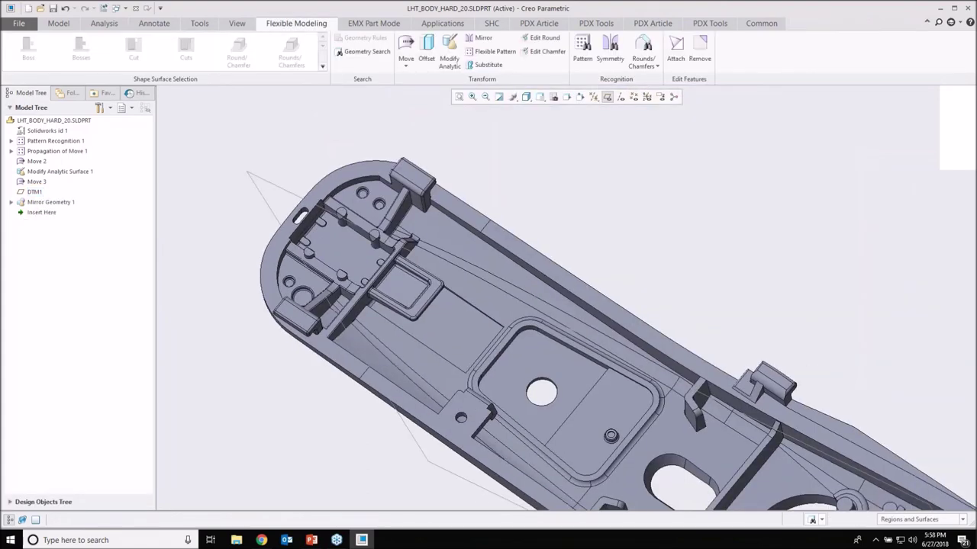
middle_click_drag(311, 271, 332, 256)
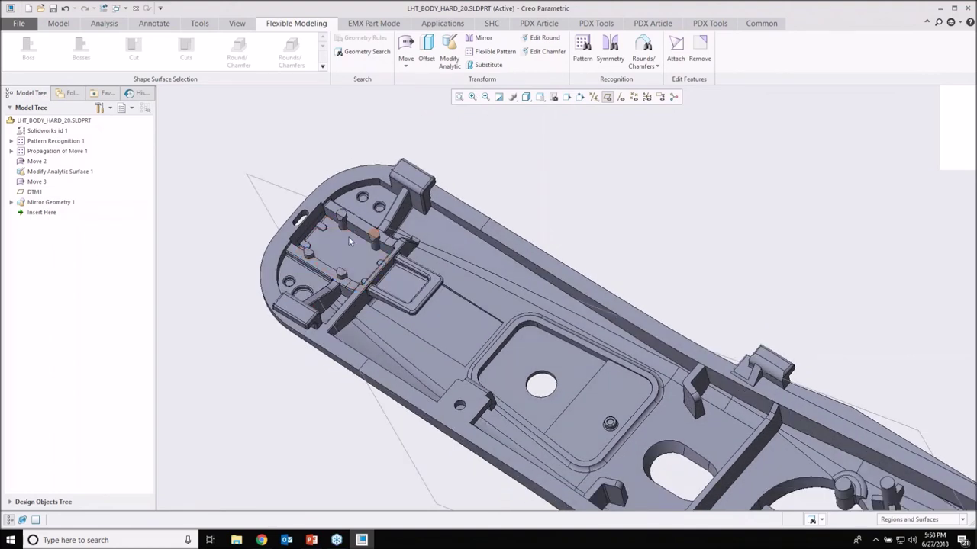
scroll(349, 241, "up", 2)
scroll(349, 241, "down", 1)
left_click(422, 59)
left_click(419, 221)
scroll(419, 221, "down", 3)
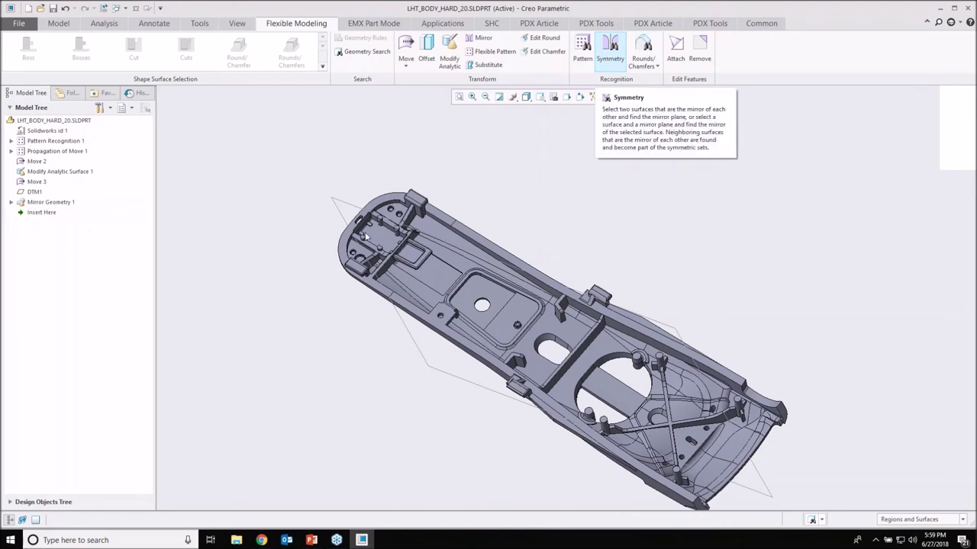
scroll(394, 210, "up", 5)
scroll(394, 210, "down", 4)
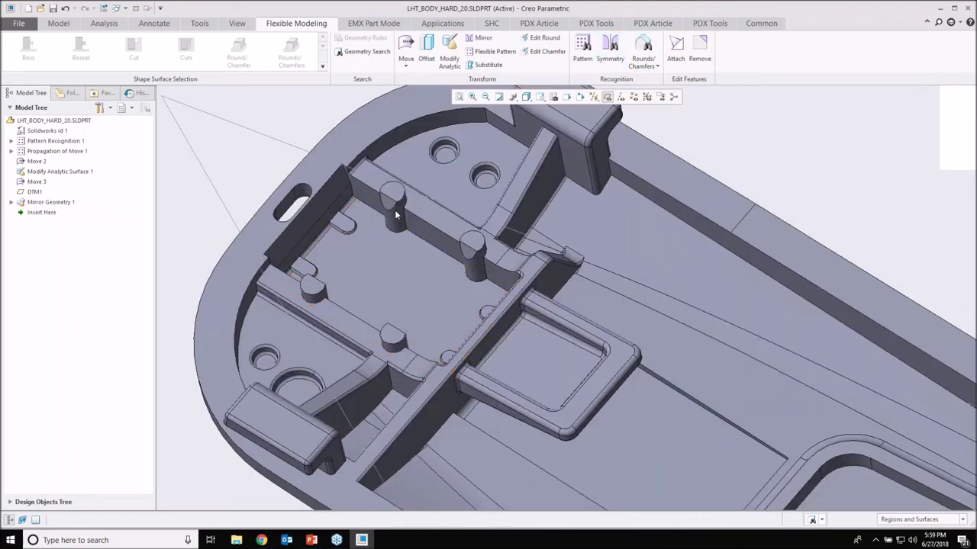
Step: Examine the cross rib, the posts and the large opening at the housing's wide end
left_click(428, 50)
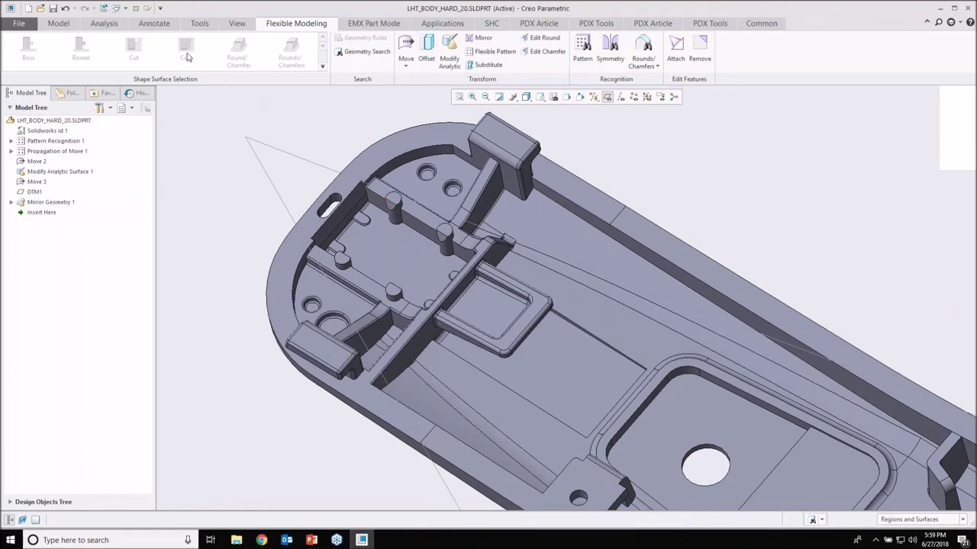
scroll(327, 243, "up", 6)
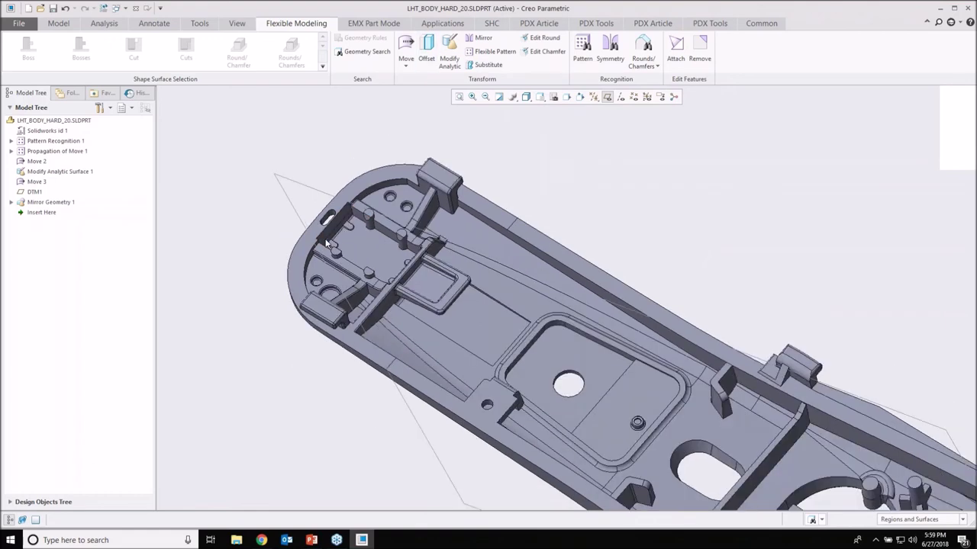
mouse_move(529, 414)
middle_mouse_down()
mouse_move(525, 402)
mouse_move(532, 419)
middle_mouse_up()
scroll(577, 341, "up", 3)
scroll(609, 381, "down", 6)
mouse_move(608, 383)
middle_mouse_down()
mouse_move(601, 401)
mouse_move(615, 390)
middle_mouse_up()
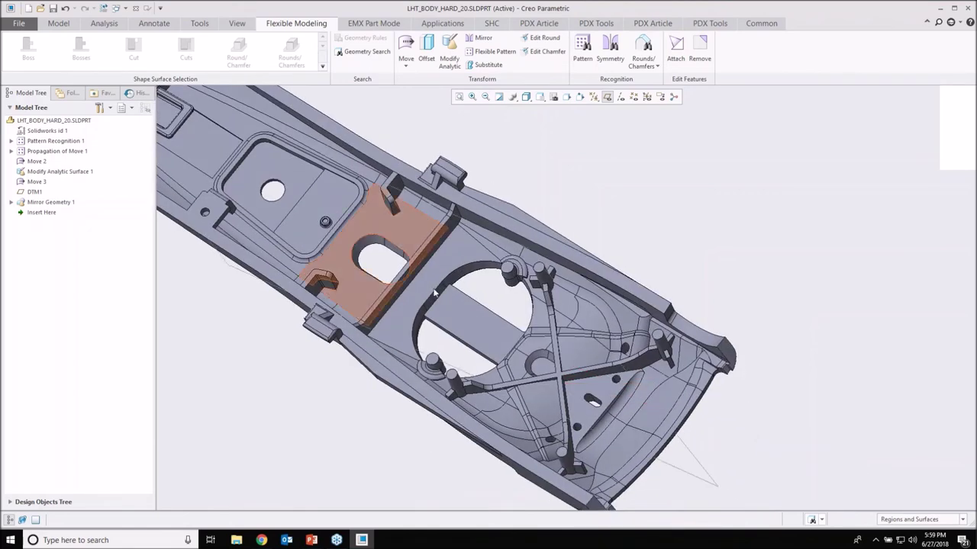
scroll(435, 293, "down", 4)
middle_click_drag(435, 292, 401, 231)
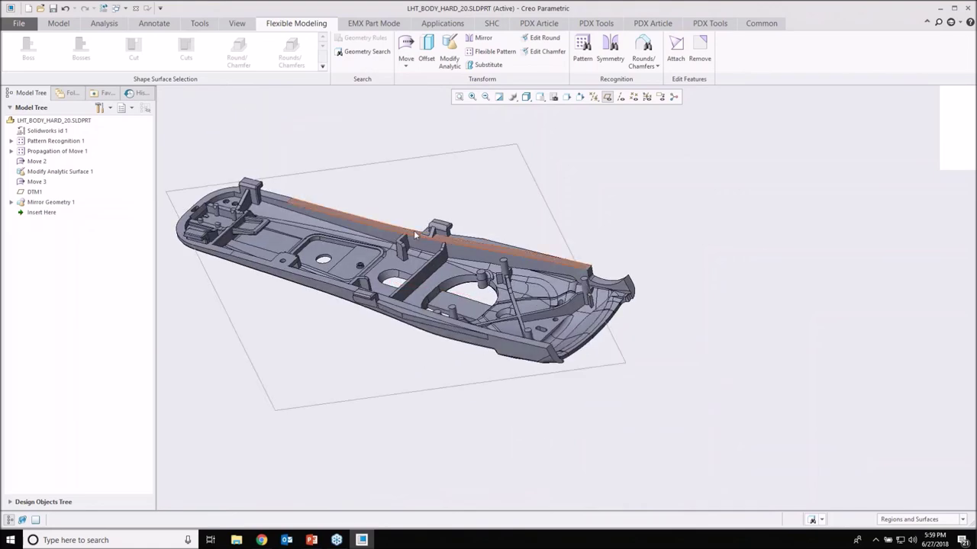
scroll(414, 231, "up", 4)
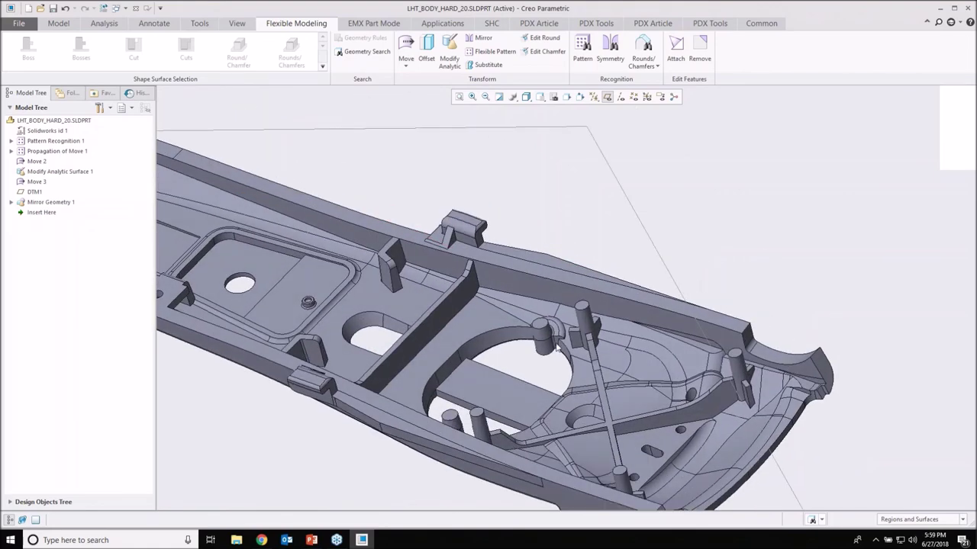
scroll(536, 331, "up", 4)
scroll(536, 332, "down", 3)
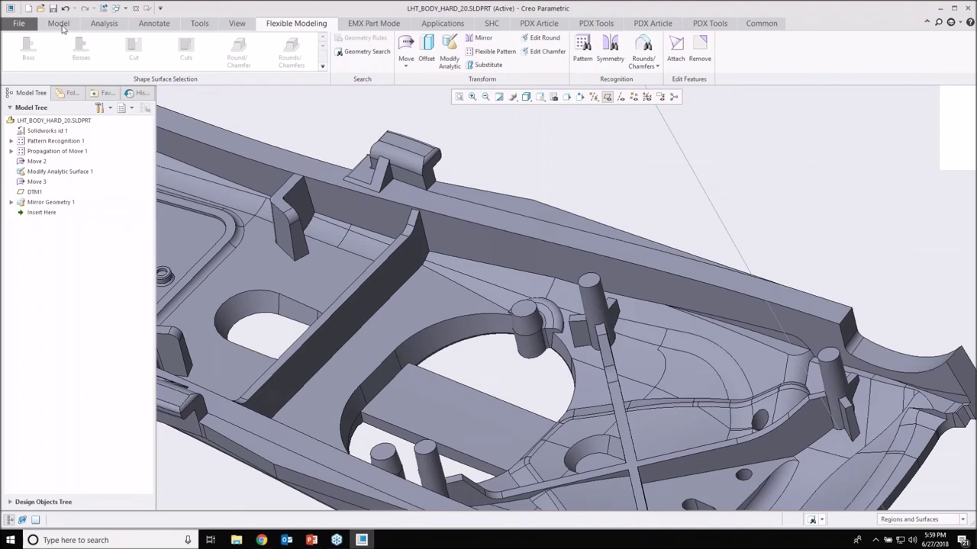
Step: Create a datum axis through the cylindrical post at the edge of the large opening, next to the cross rib
left_click(59, 24)
scroll(588, 321, "up", 2)
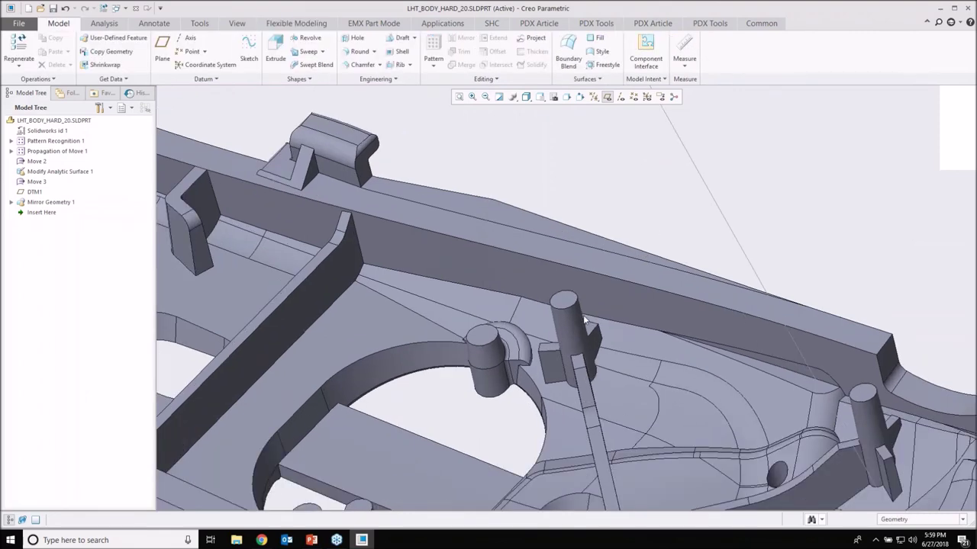
left_click(187, 38)
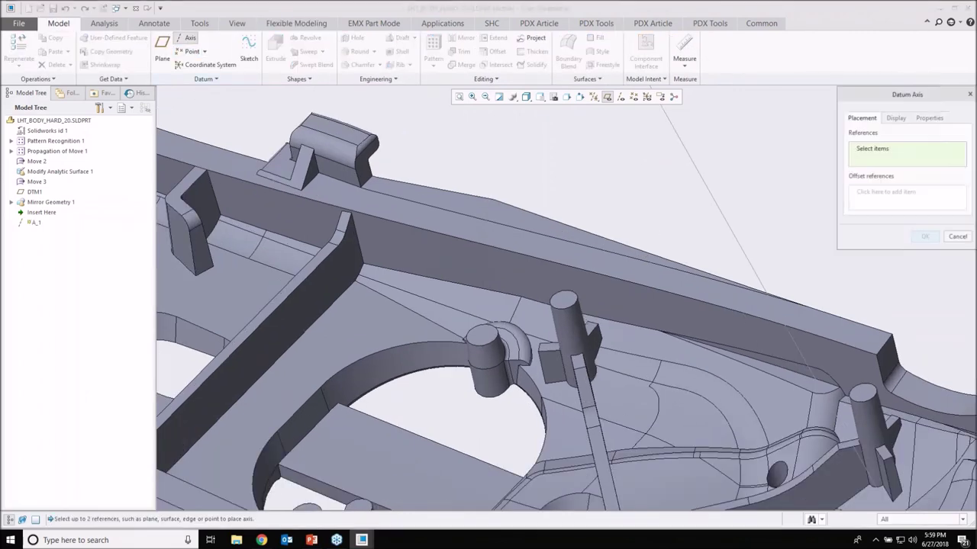
scroll(487, 382, "down", 2)
left_click(487, 381)
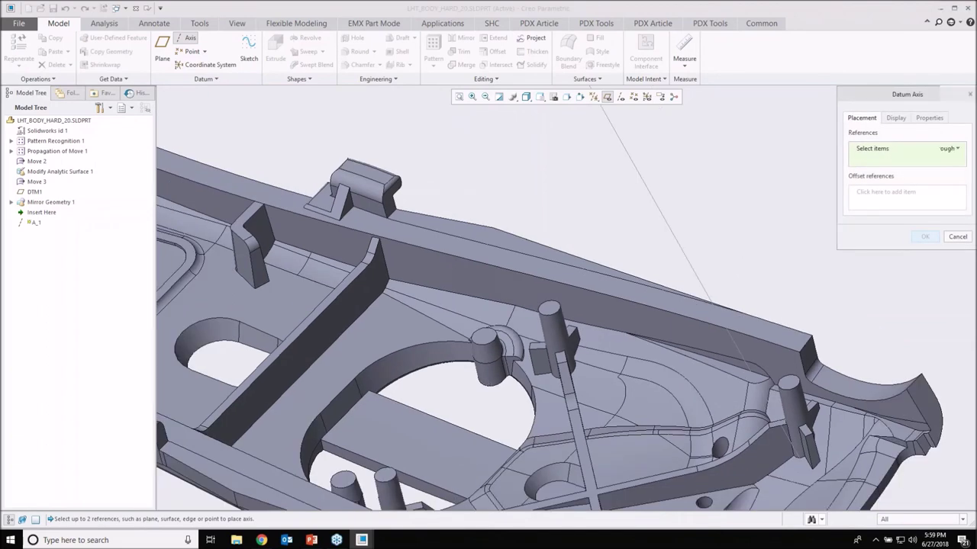
left_click(921, 240)
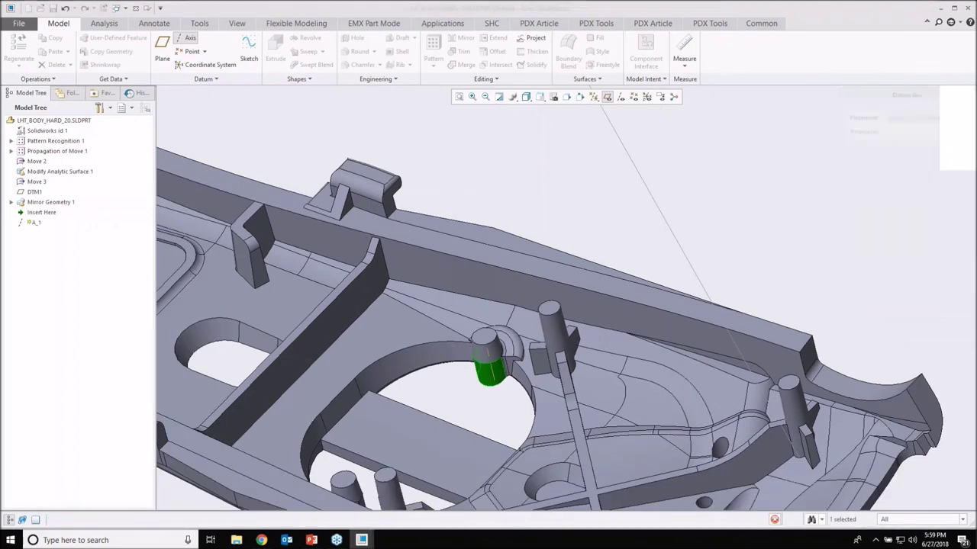
Step: Start a hole with axis display on and place it on the post's top face, coaxial with datum axis A_1
left_click(354, 38)
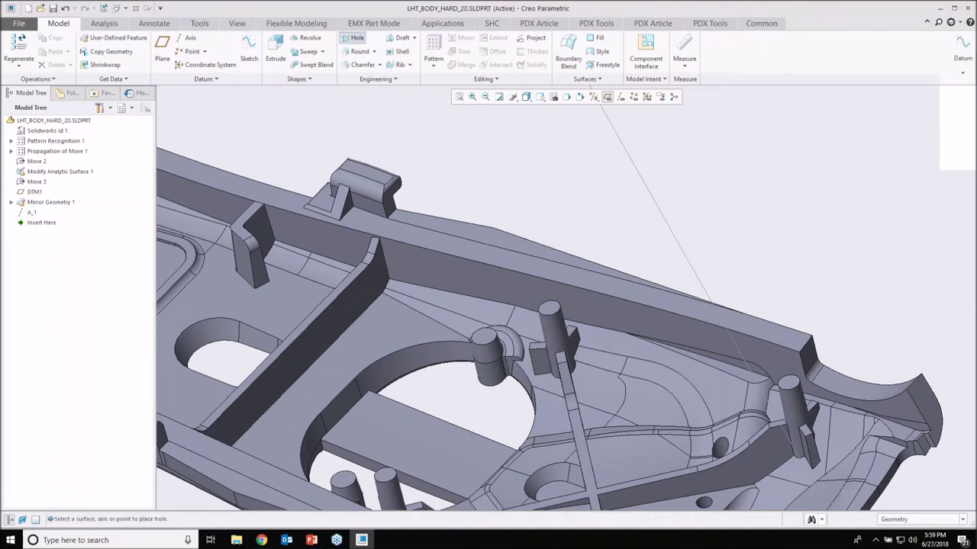
left_click(619, 98)
scroll(490, 334, "up", 2)
left_click(491, 334)
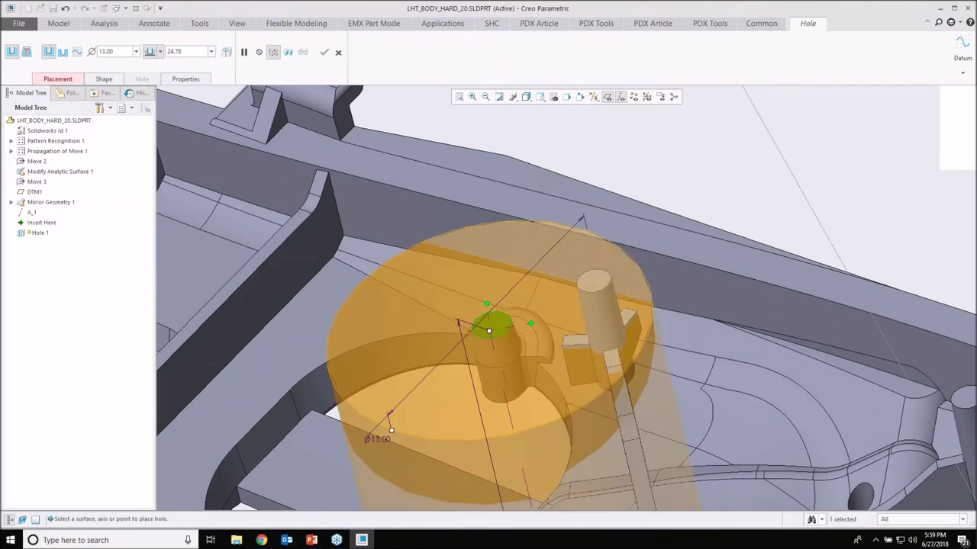
left_click(491, 325)
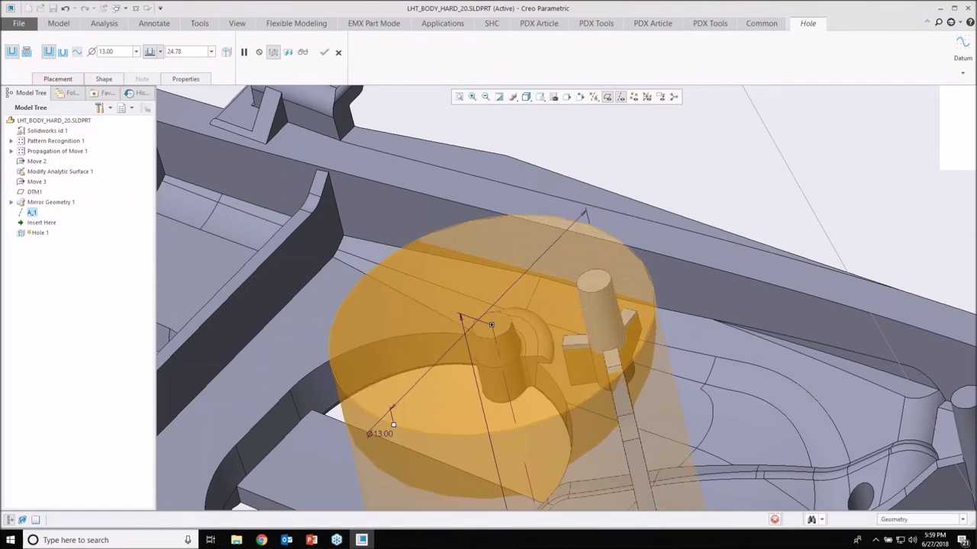
left_click(492, 328, "ctrl")
Step: Set the hole's diameter to 0.25 and check its size on the post's top face
double_click(100, 52)
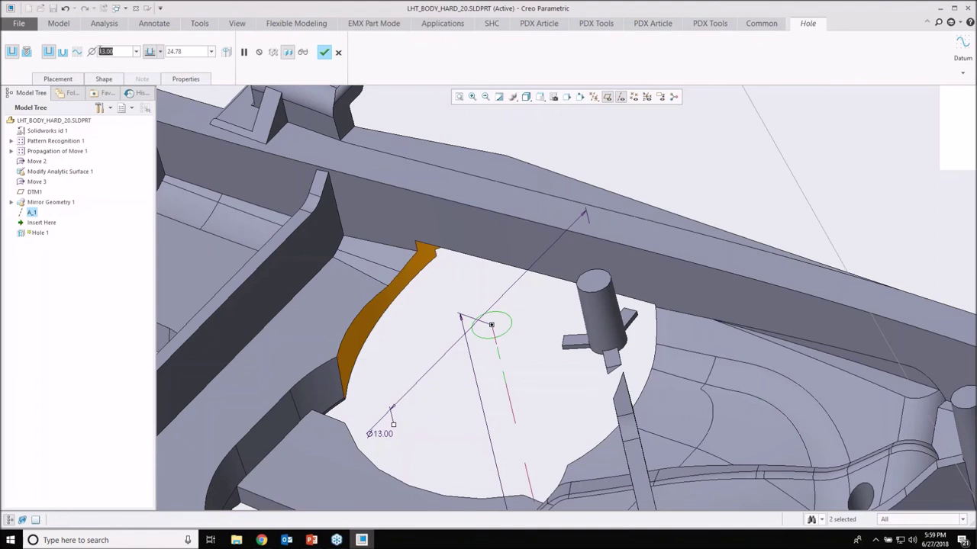
type("0.25")
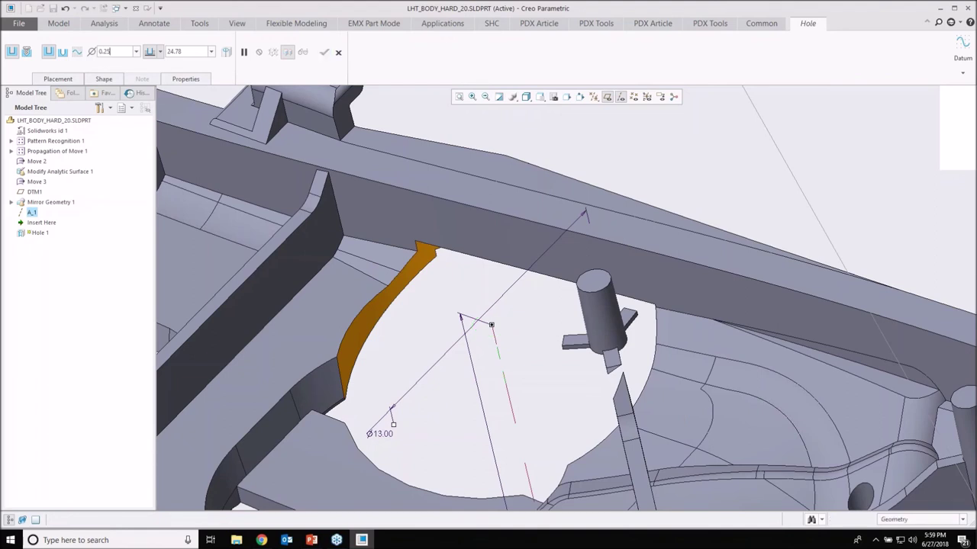
key("Return")
scroll(491, 325, "up", 5)
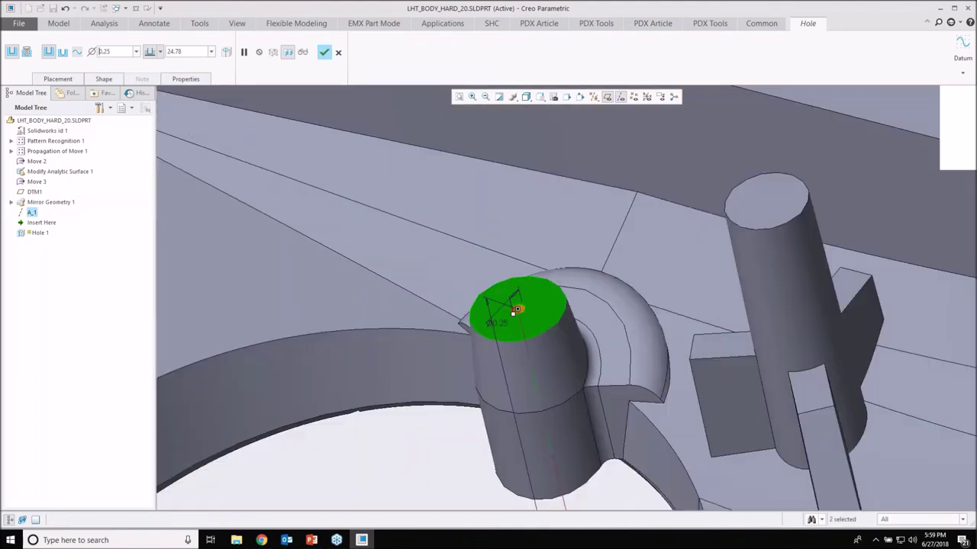
scroll(521, 324, "up", 5)
middle_click_drag(521, 324, 519, 356)
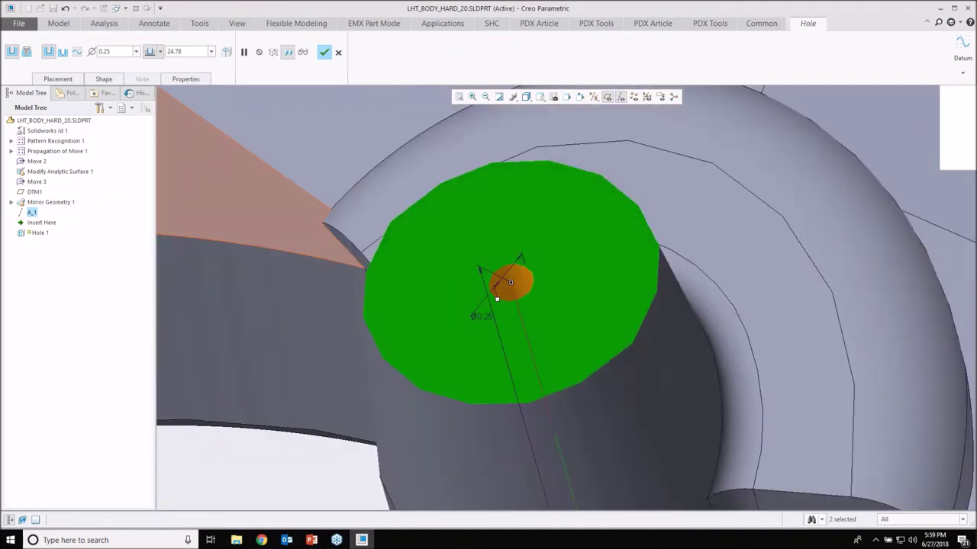
Step: Set the post hole's diameter to 0.50 and accept the hole
double_click(105, 52)
type("0")
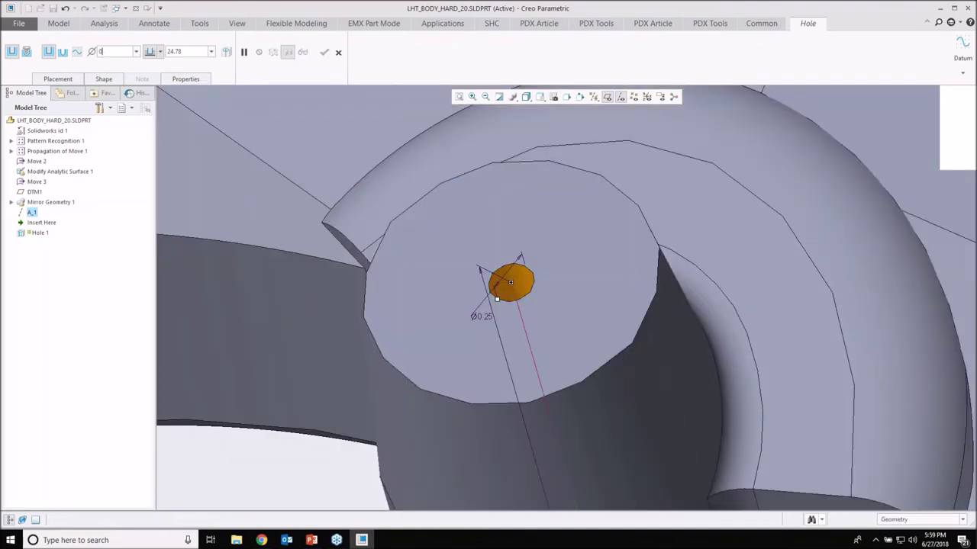
type(".5")
key("Return")
scroll(478, 286, "up", 7)
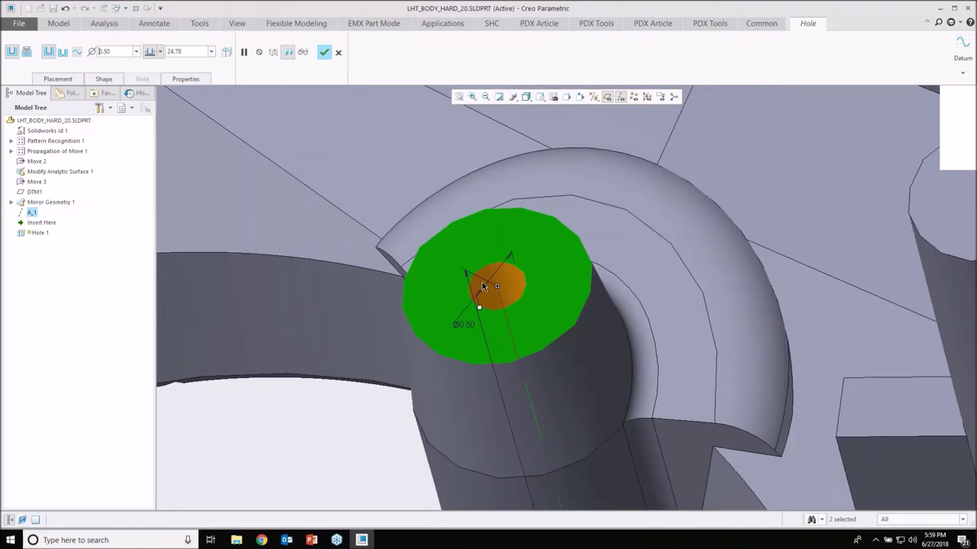
middle_click_drag(485, 285, 506, 276)
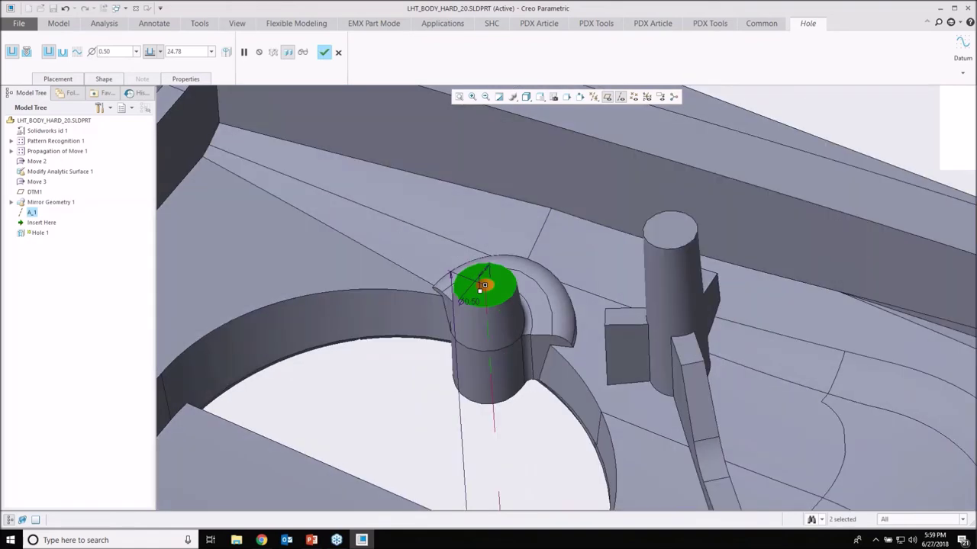
middle_click(480, 290)
Step: Examine the drilled post, the mirrored post across the opening and the rest of the housing
scroll(480, 290, "down", 2)
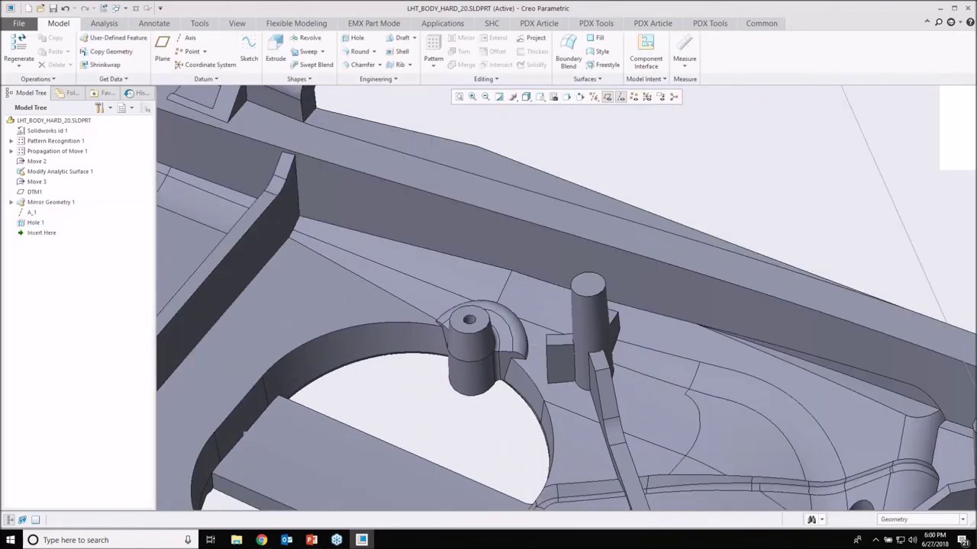
middle_click_drag(455, 367, 441, 421)
mouse_move(456, 367)
middle_mouse_down()
mouse_move(458, 389)
mouse_move(454, 376)
mouse_move(467, 368)
middle_mouse_up()
scroll(465, 404, "down", 3)
middle_click_drag(453, 404, 495, 336, "shift")
scroll(504, 334, "up", 2)
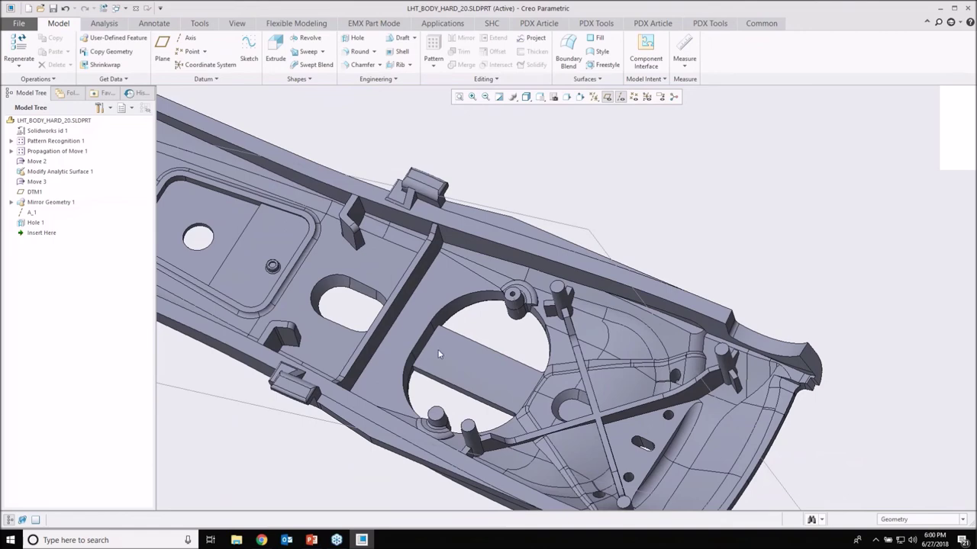
mouse_move(310, 290)
middle_mouse_down("shift")
mouse_move(429, 288)
mouse_move(430, 267)
mouse_move(428, 287)
mouse_move(483, 273)
mouse_move(470, 308)
mouse_move(463, 271)
middle_mouse_up("shift")
scroll(460, 271, "down", 3)
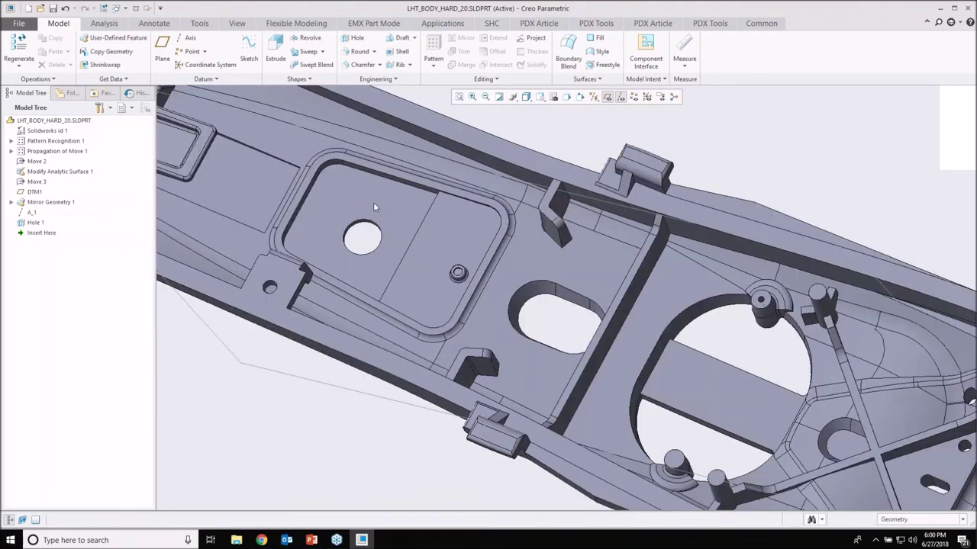
scroll(373, 203, "up", 2)
scroll(347, 181, "down", 2)
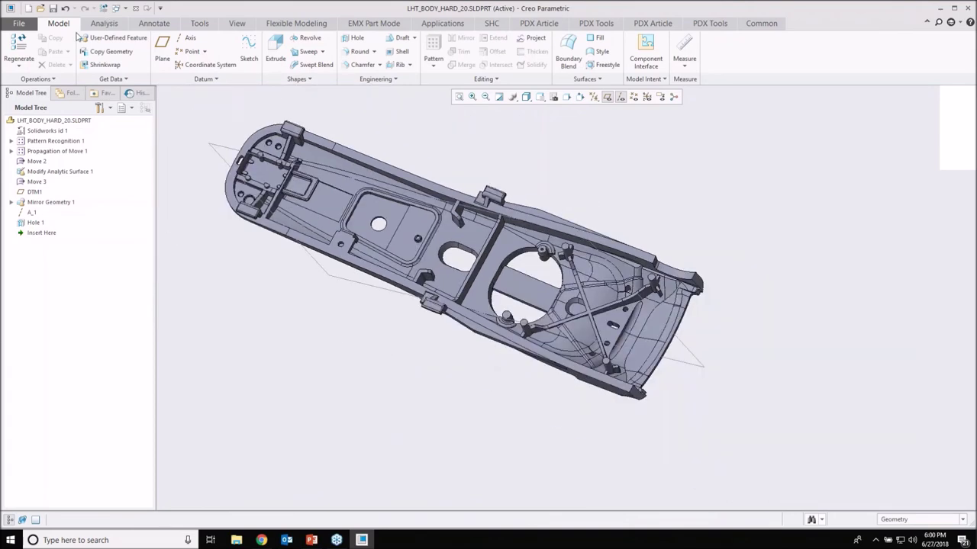
Step: Open the CATIA V5 part SWITCH_COVER_NOFTTOOL.CATPART from the Data folder
left_click(40, 8)
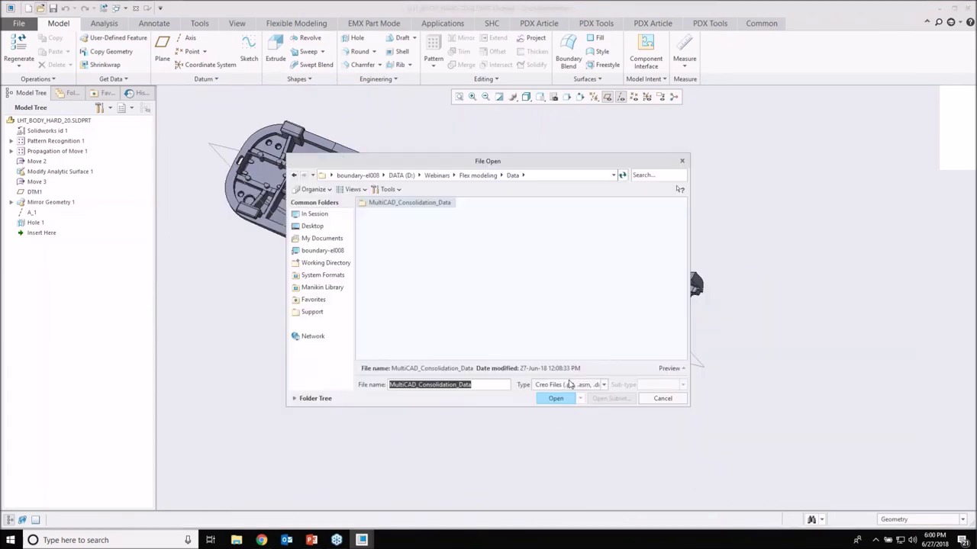
left_click(569, 384)
scroll(586, 441, "down", 2)
scroll(587, 441, "down", 3)
scroll(589, 441, "down", 3)
scroll(589, 441, "down", 3)
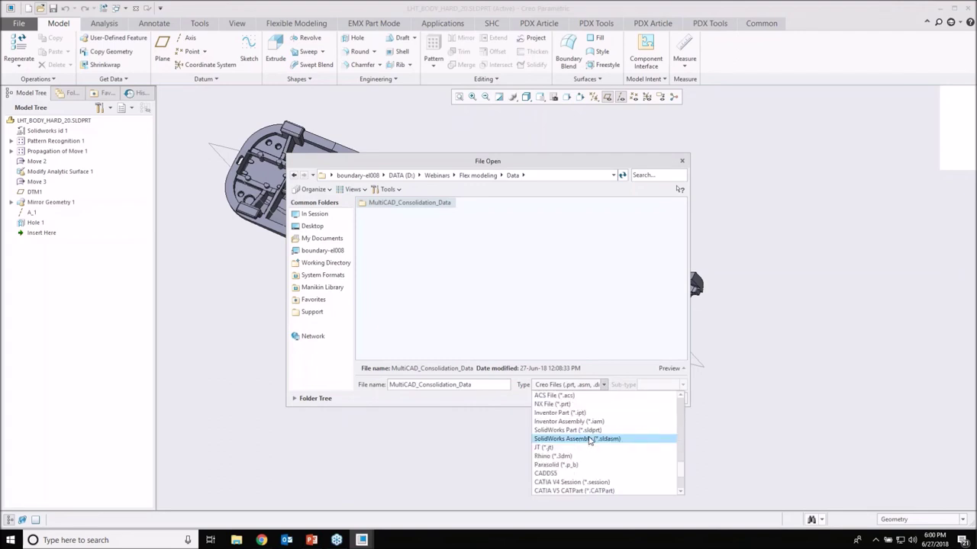
scroll(589, 442, "down", 3)
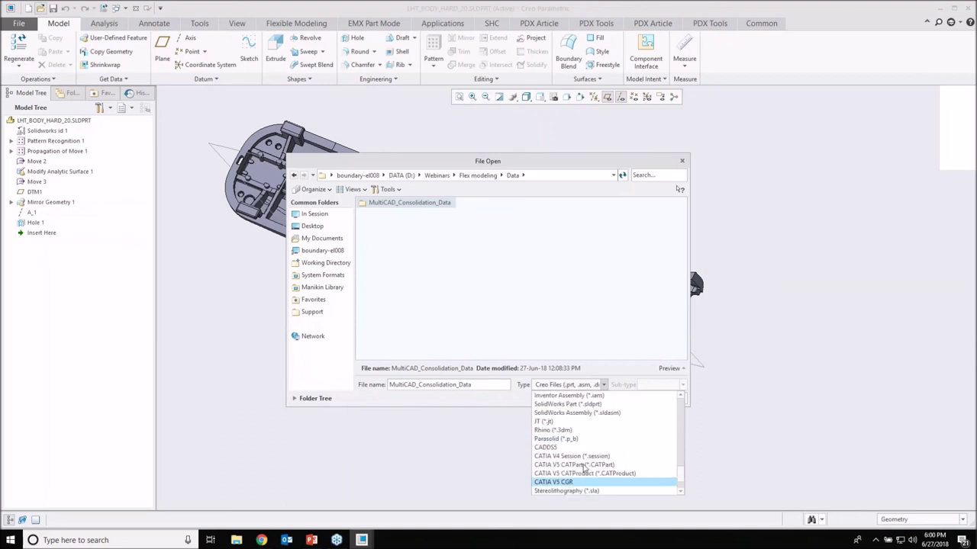
left_click(583, 466)
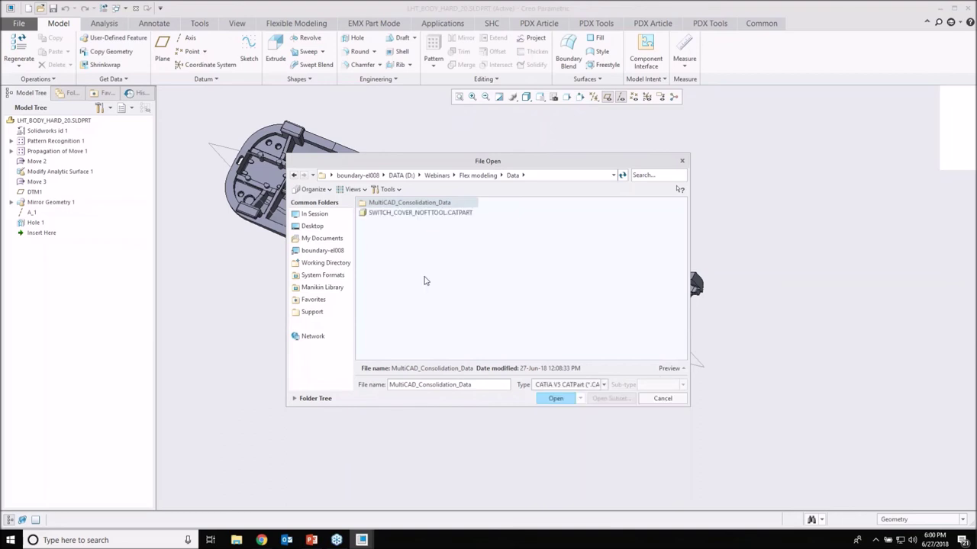
left_click(422, 214)
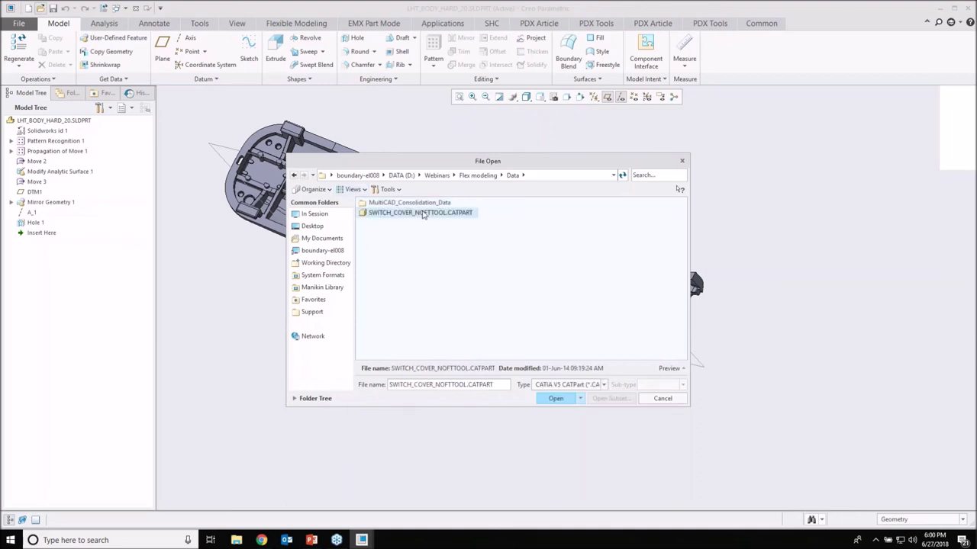
left_click(557, 399)
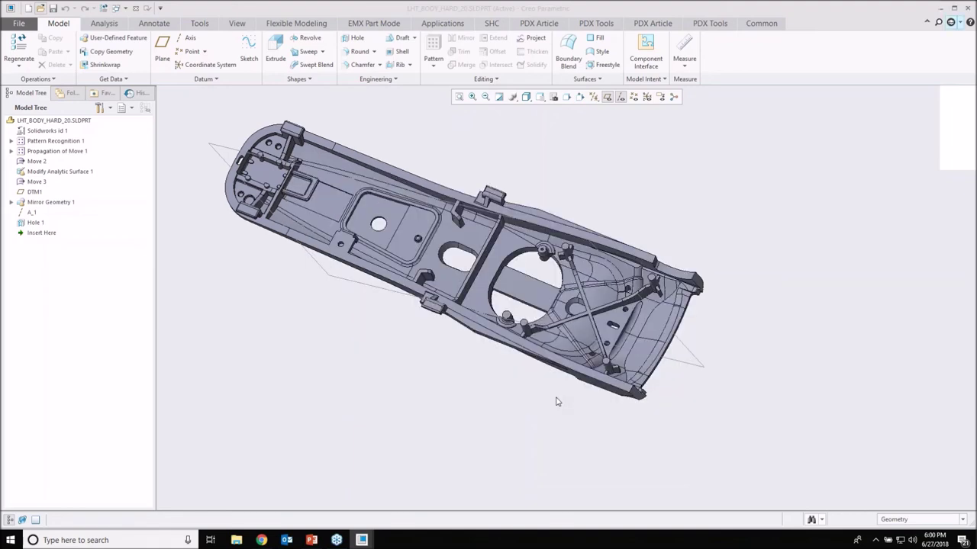
Step: Examine the imported switch cover's clips, openings and slotted edge bosses with the Flexible Modeling tools available
mouse_move(516, 274)
middle_mouse_down()
mouse_move(402, 257)
mouse_move(531, 343)
mouse_move(386, 359)
middle_mouse_up()
mouse_move(539, 356)
middle_mouse_down()
mouse_move(473, 320)
mouse_move(542, 347)
mouse_move(546, 338)
middle_mouse_up()
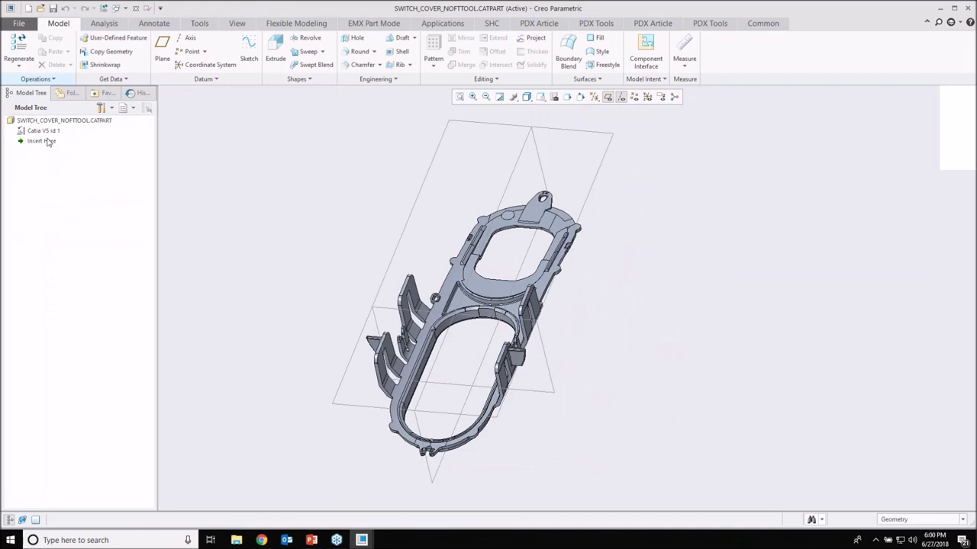
left_click(299, 23)
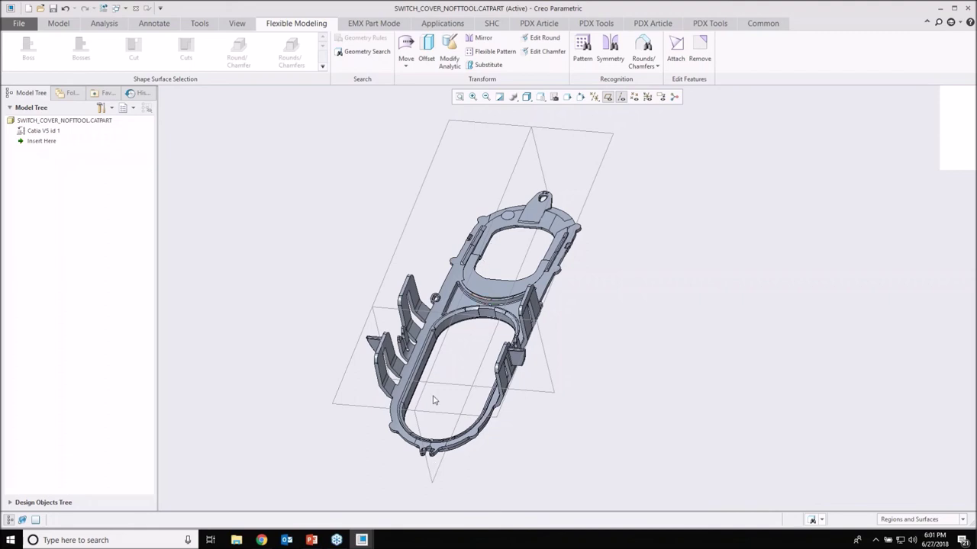
scroll(434, 463, "down", 6)
scroll(433, 384, "up", 4)
mouse_move(433, 381)
middle_mouse_down()
mouse_move(447, 304)
mouse_move(470, 403)
middle_mouse_up()
scroll(471, 281, "down", 2)
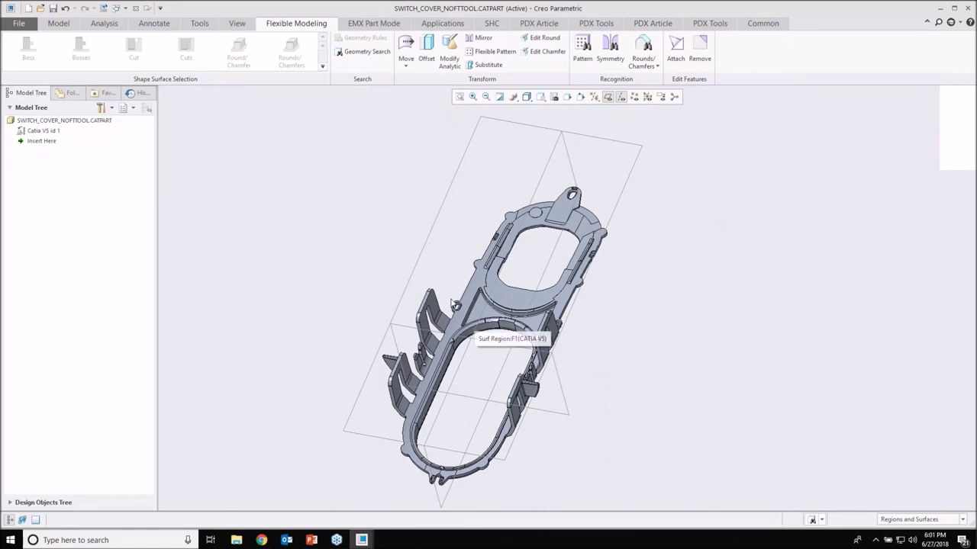
scroll(454, 304, "down", 5)
mouse_move(470, 329)
middle_mouse_down()
mouse_move(361, 336)
mouse_move(389, 312)
middle_mouse_up()
scroll(537, 334, "up", 2)
middle_click_drag(471, 321, 541, 296, "shift")
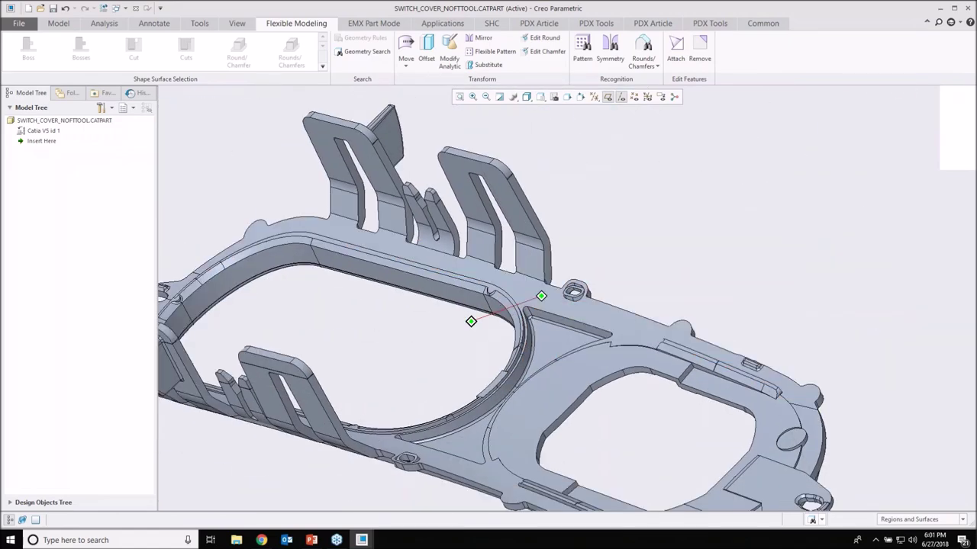
mouse_move(480, 318)
middle_mouse_down()
mouse_move(488, 296)
mouse_move(480, 319)
middle_mouse_up()
Step: Select all inner cut surfaces of the small slotted hole in the edge boss beside the clip
scroll(450, 361, "up", 3)
mouse_move(446, 367)
middle_mouse_down()
mouse_move(458, 372)
mouse_move(448, 369)
mouse_move(489, 320)
middle_mouse_up()
scroll(494, 317, "up", 6)
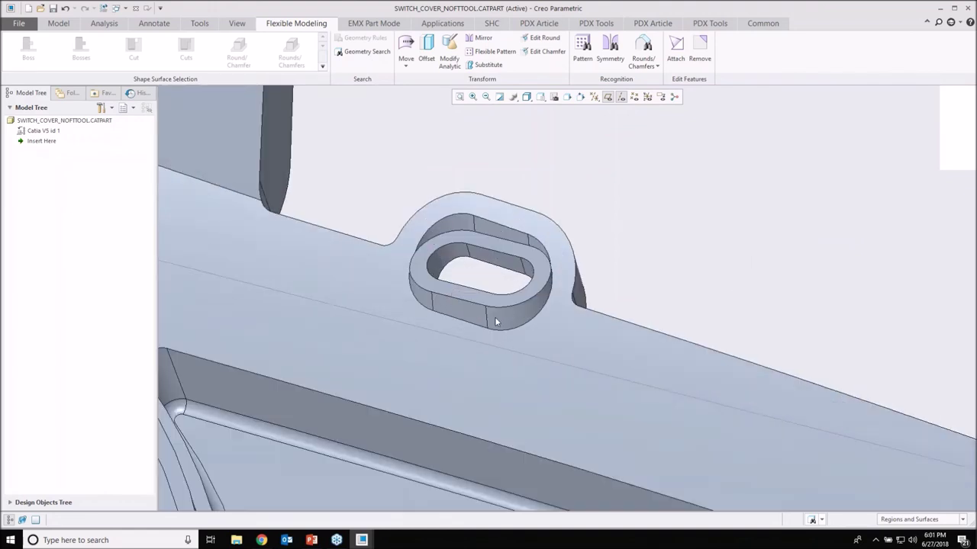
scroll(495, 317, "down", 2)
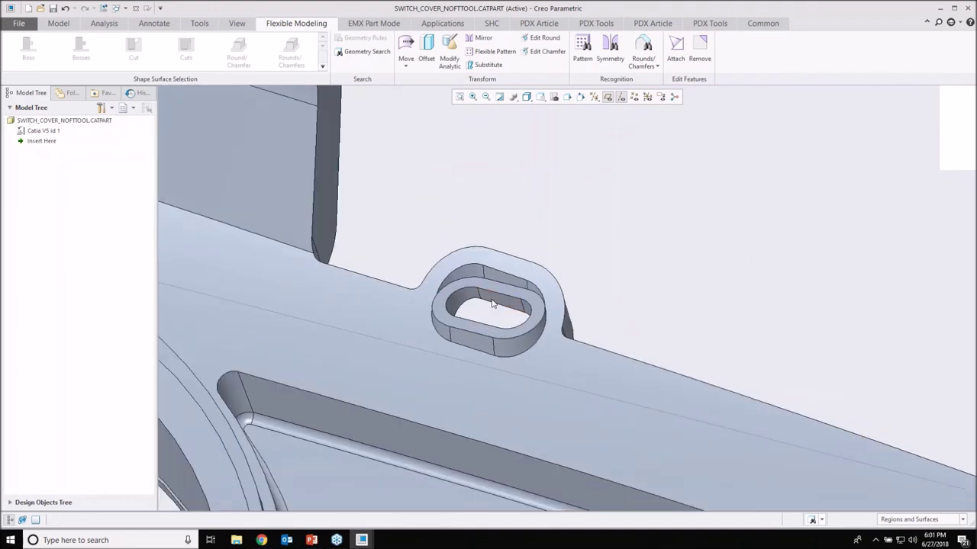
left_click(493, 303)
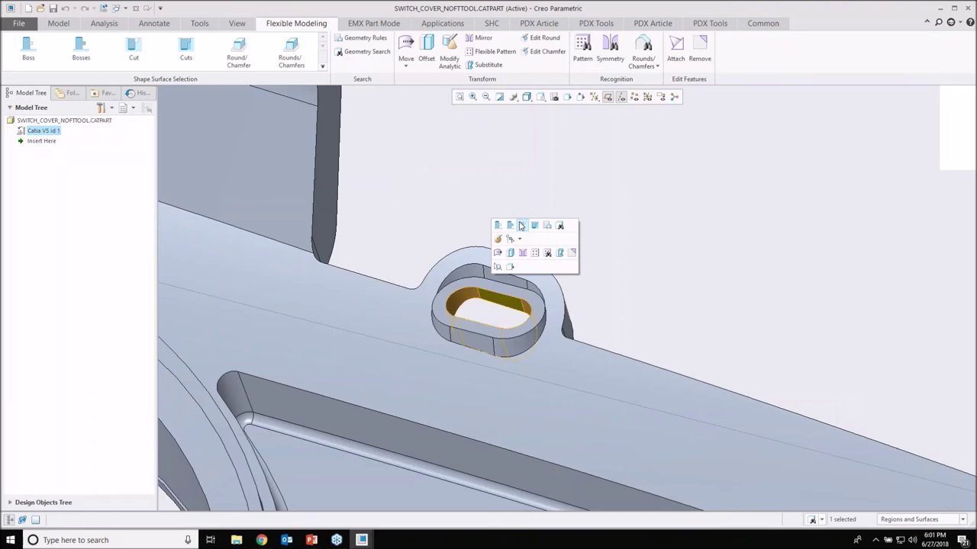
left_click(521, 226)
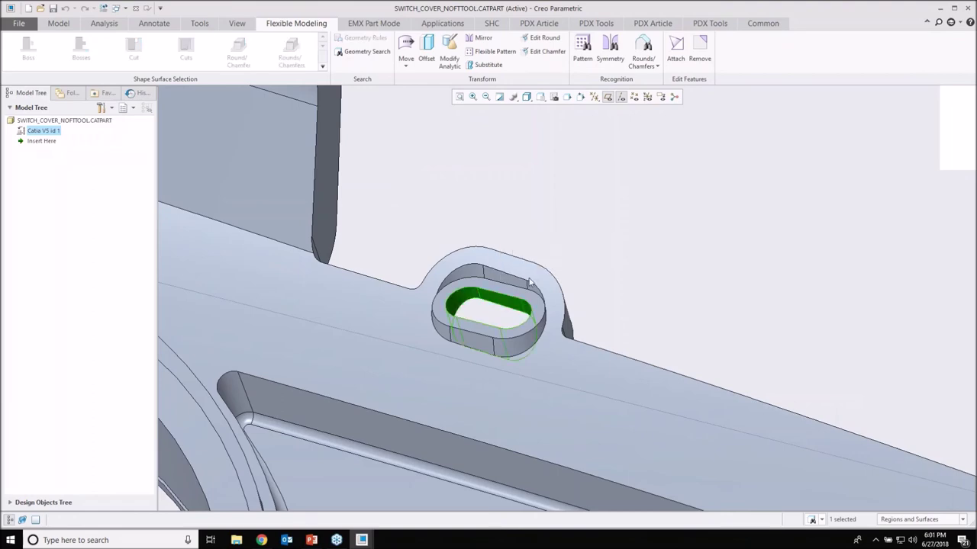
Step: Add the larger tapered cut surfaces on the outer side of the slotted hole to the selection
scroll(529, 282, "down", 3)
mouse_move(527, 280)
middle_mouse_down()
mouse_move(405, 263)
mouse_move(394, 251)
mouse_move(402, 262)
middle_mouse_up()
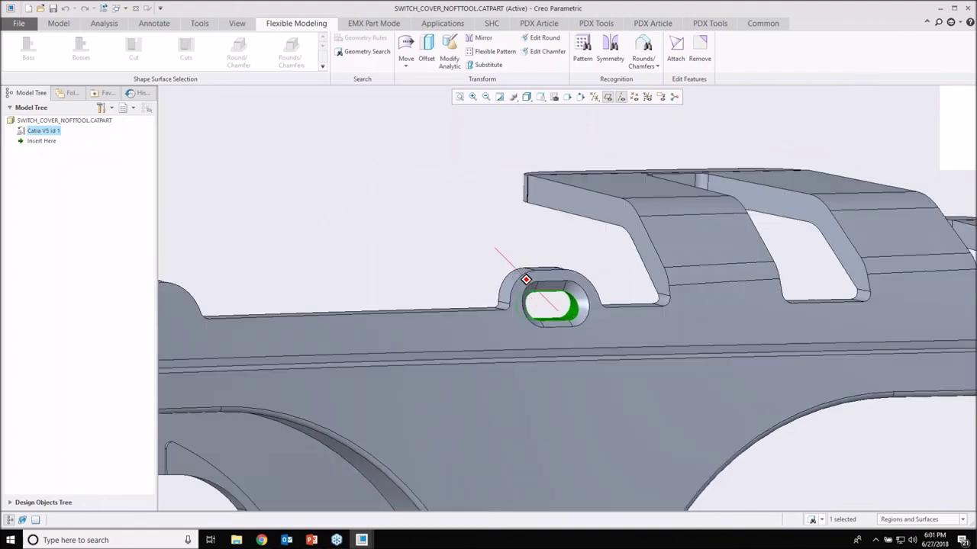
scroll(561, 297, "down", 3)
scroll(574, 298, "up", 1)
left_click(578, 275, "ctrl")
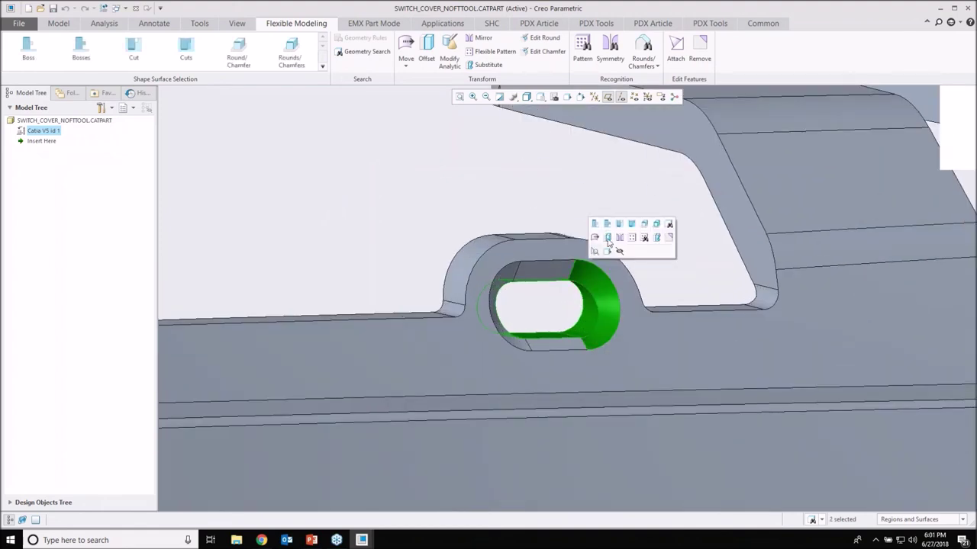
mouse_move(634, 199)
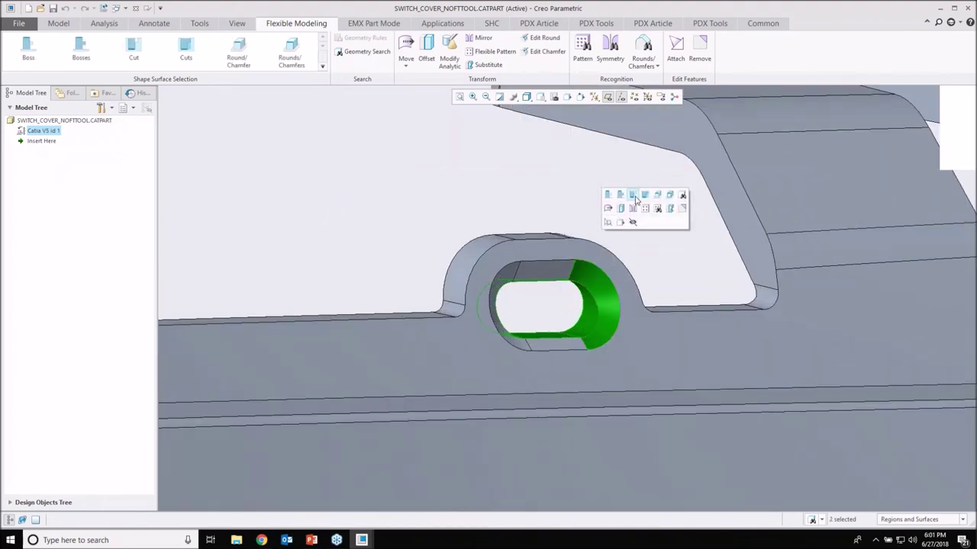
left_click(633, 197)
scroll(536, 266, "down", 3)
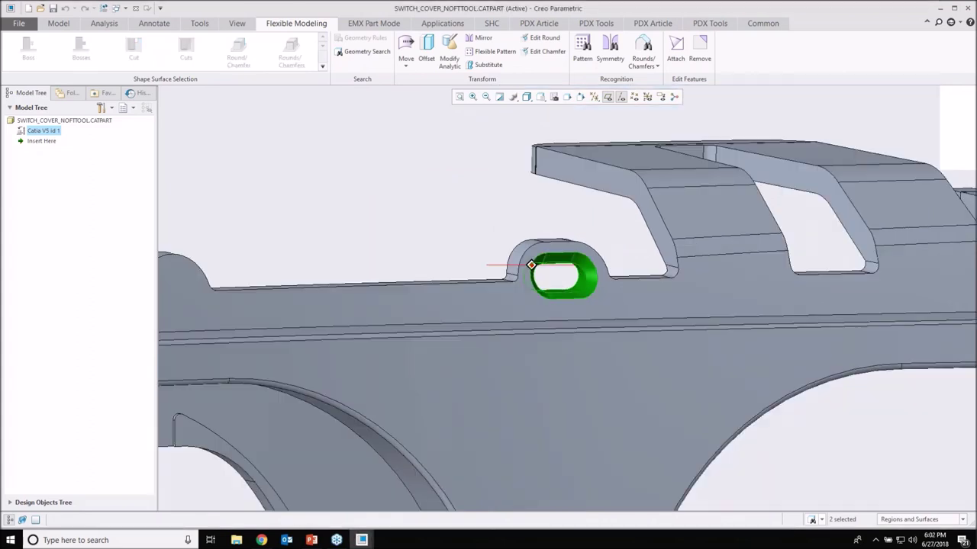
Step: Remove both selected cut surface sets to fill the slotted hole, accepting design changes to the imported model
middle_click_drag(531, 265, 625, 191)
left_click(700, 50)
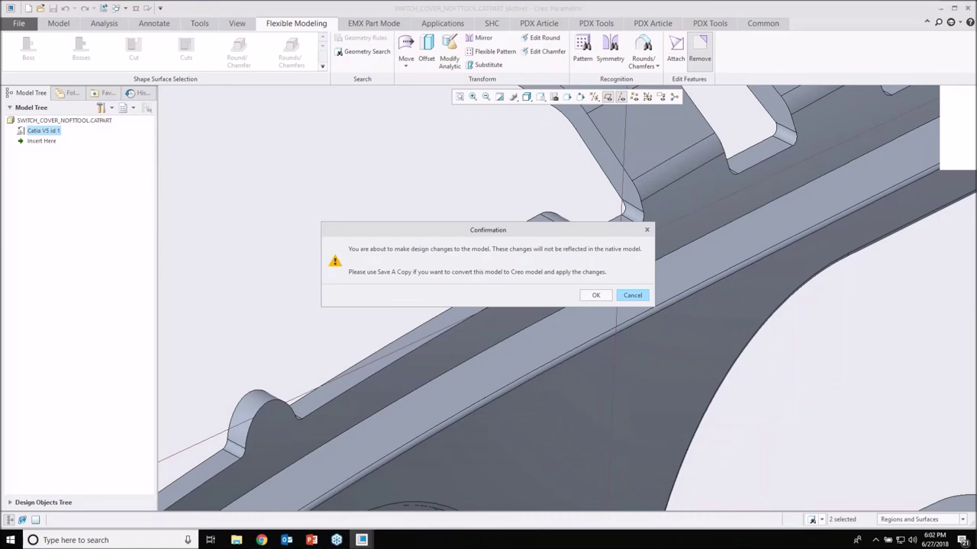
left_click(590, 297)
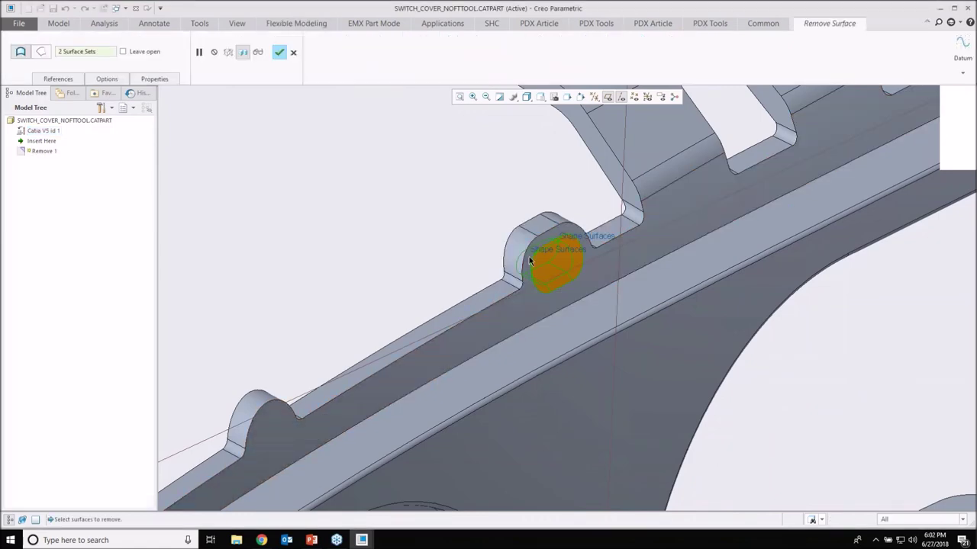
scroll(529, 261, "up", 2)
middle_click_drag(529, 261, 550, 257)
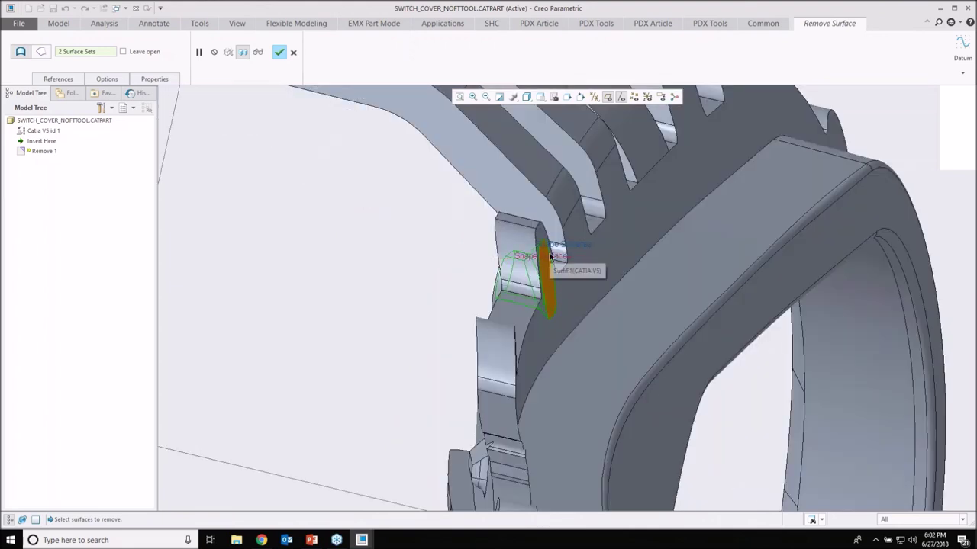
scroll(480, 273, "up", 2)
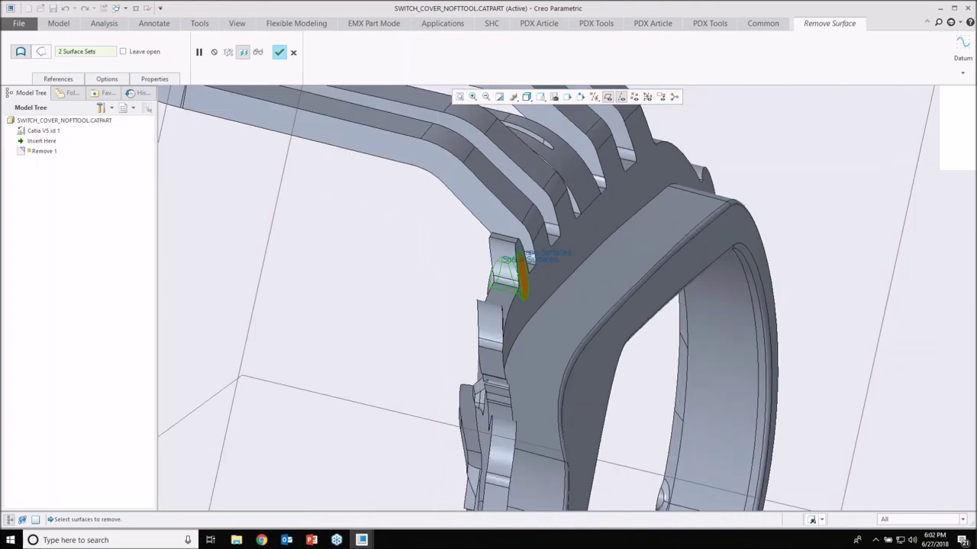
middle_click_drag(507, 280, 389, 299)
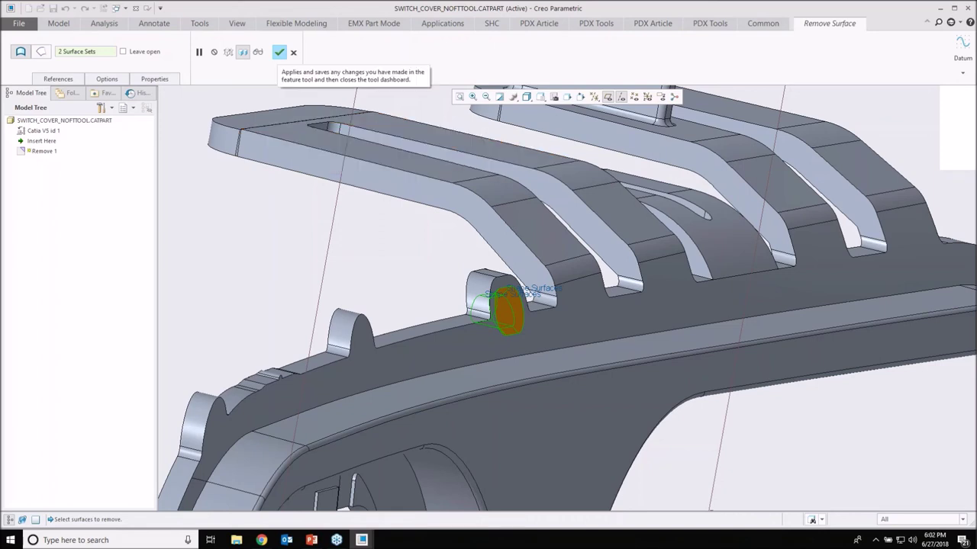
left_click(279, 53)
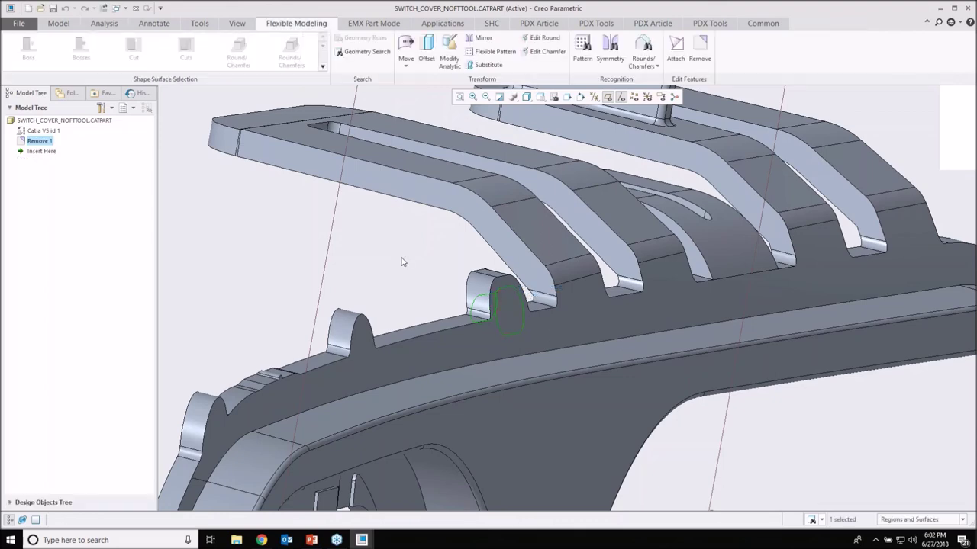
left_click(403, 262)
Step: Examine the edge boss where the slotted hole was removed, along with the surrounding rim and clips
scroll(403, 261, "up", 3)
middle_click_drag(403, 260, 496, 198)
middle_click_drag(403, 260, 392, 283)
scroll(388, 283, "down", 4)
scroll(392, 283, "up", 3)
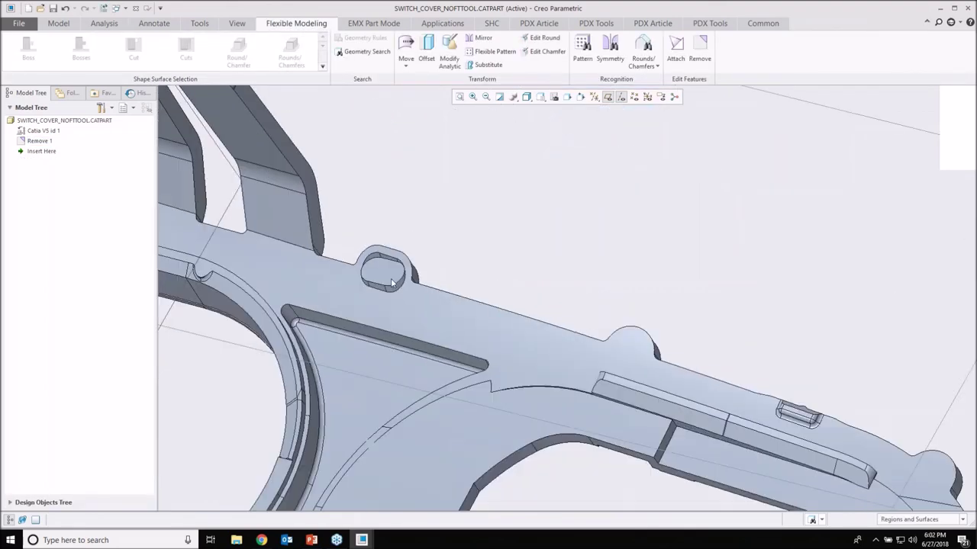
scroll(391, 283, "down", 3)
scroll(415, 301, "up", 3)
scroll(415, 301, "down", 3)
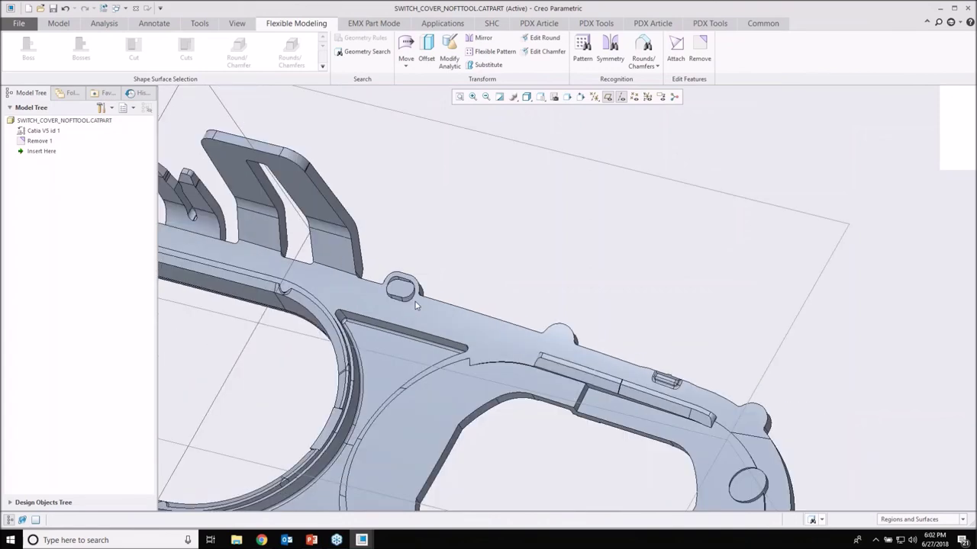
scroll(416, 302, "up", 1)
scroll(347, 284, "up", 1)
mouse_move(347, 283)
middle_mouse_down("shift")
mouse_move(433, 320)
mouse_move(437, 295)
middle_mouse_up("shift")
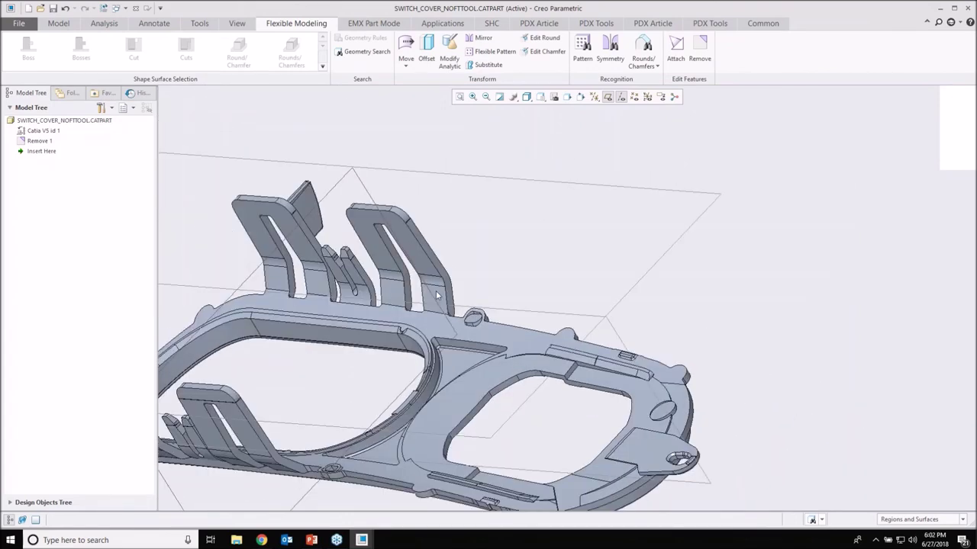
Step: Set the radius of the inner bend round to 3 on the clip leg nearest the filled boss
scroll(436, 290, "up", 2)
scroll(432, 275, "up", 2)
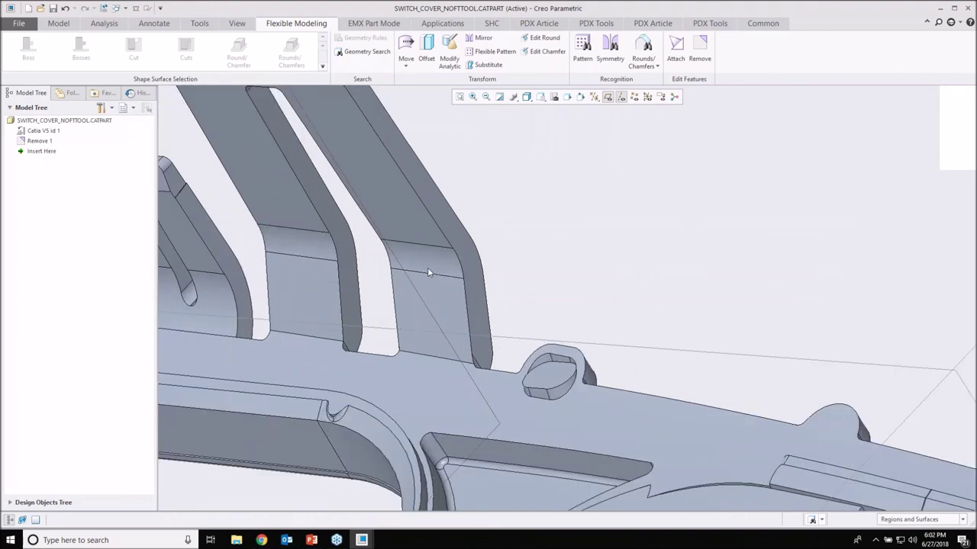
left_click(435, 266)
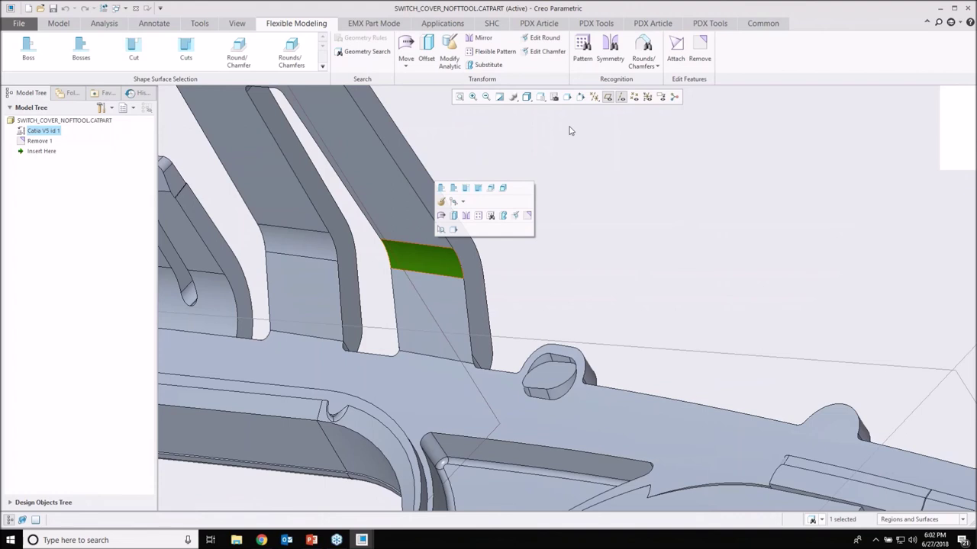
left_click(303, 248, "ctrl")
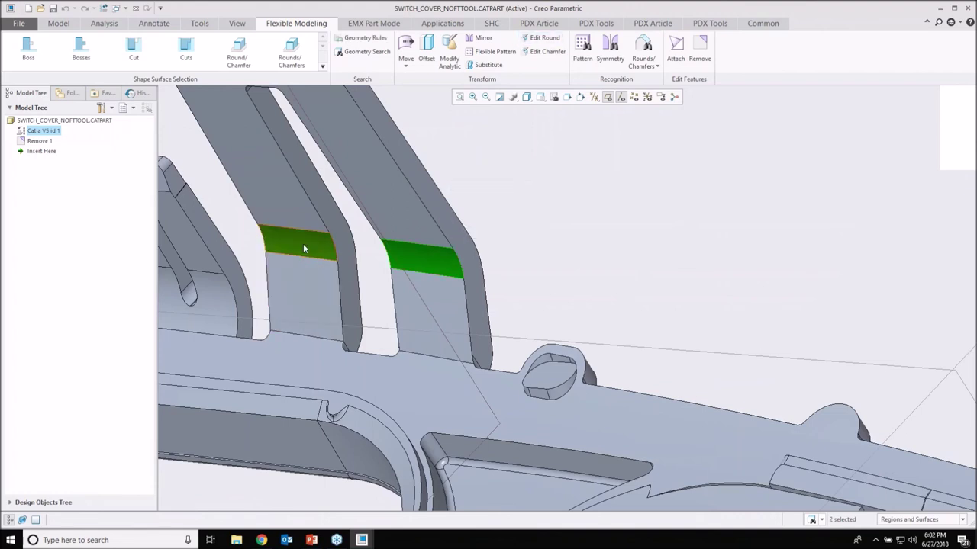
left_click(543, 38)
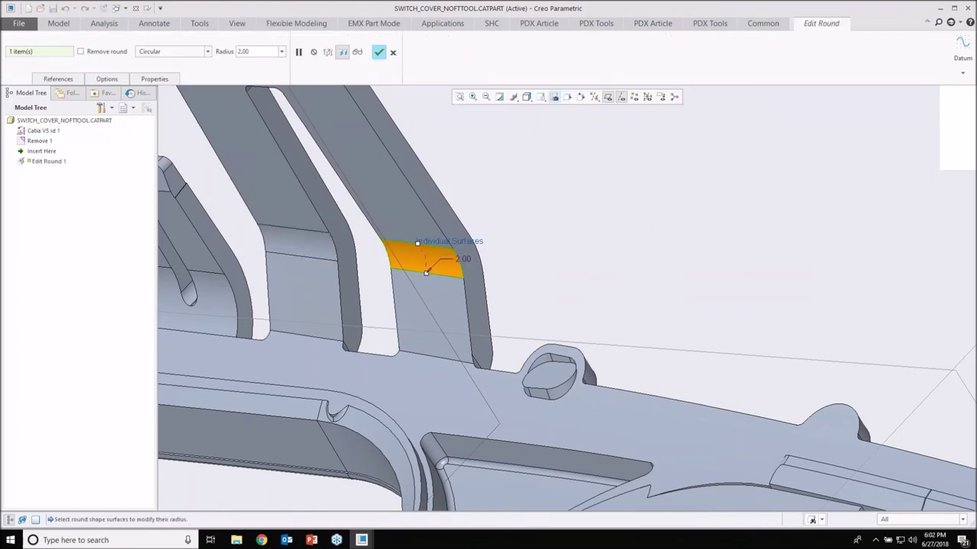
double_click(463, 258)
type("3")
key("Return")
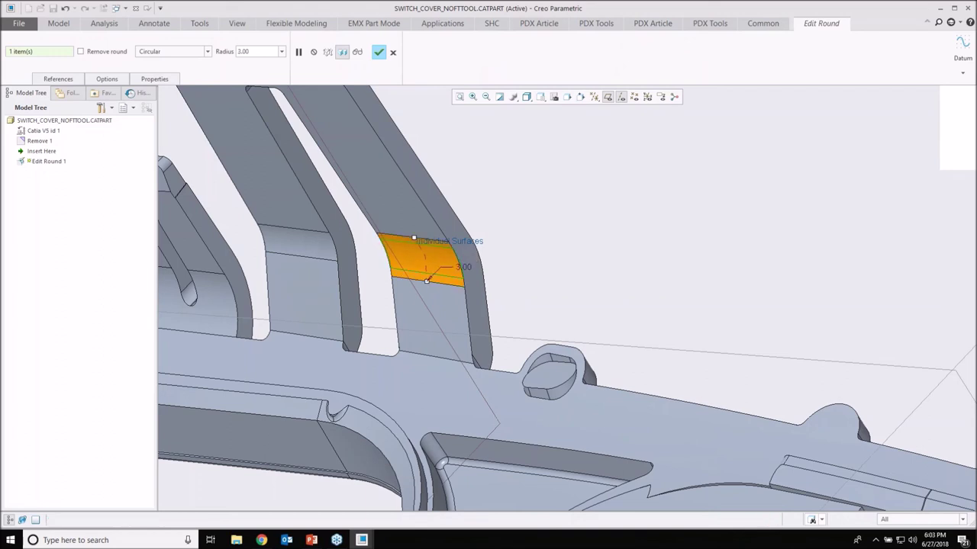
scroll(492, 276, "up", 2)
mouse_move(495, 273)
middle_mouse_down()
mouse_move(526, 304)
mouse_move(603, 294)
middle_mouse_up()
left_click(377, 53)
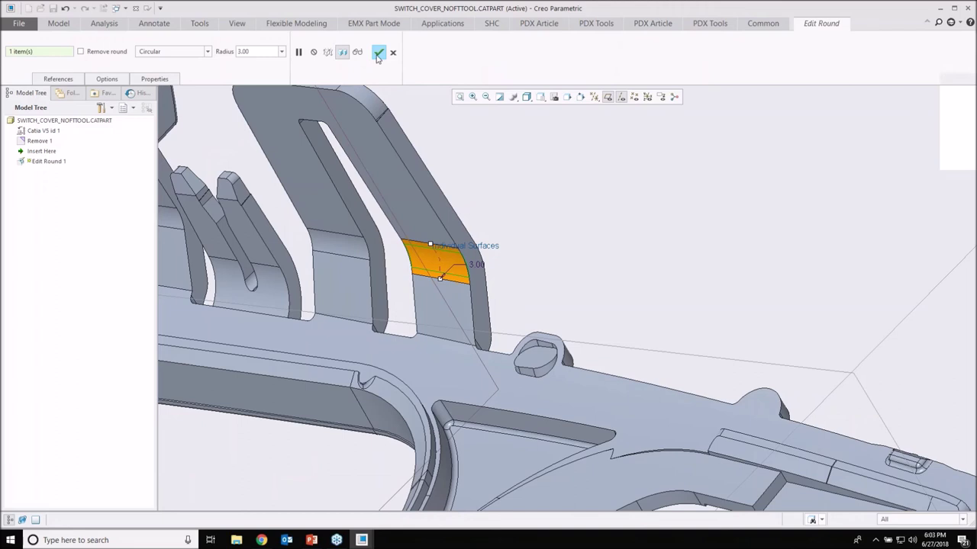
middle_click_drag(527, 207, 505, 227)
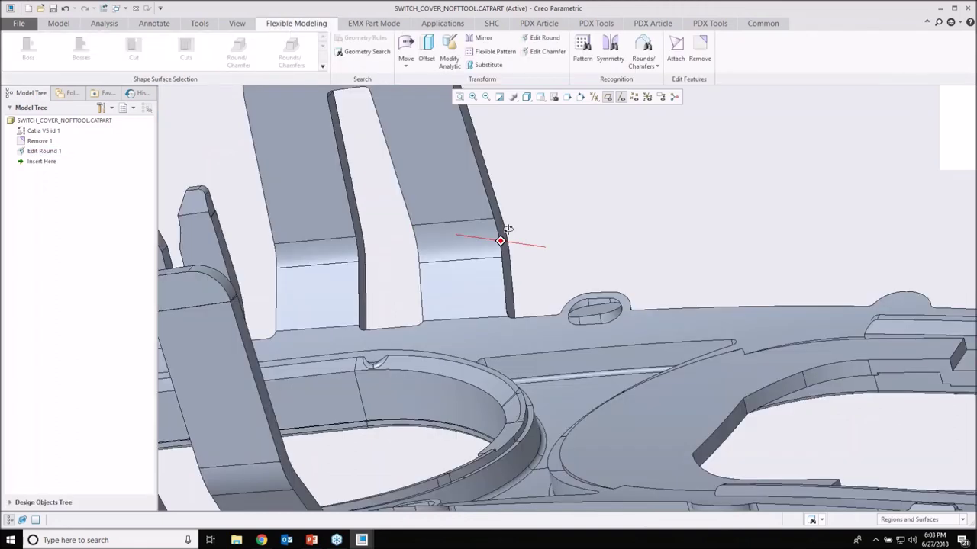
Step: Try to edit the inner bend round on the other leg of the same clip
left_click(541, 39)
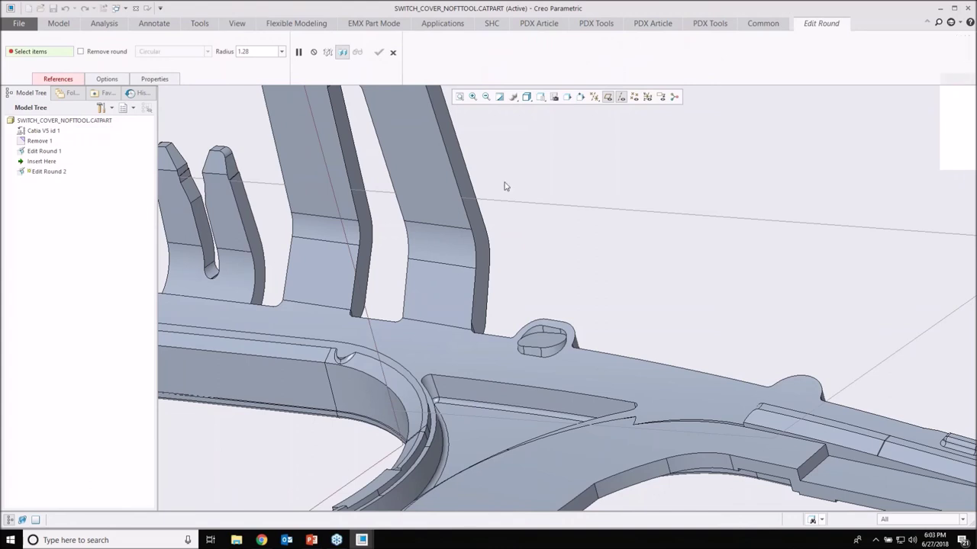
key("Escape")
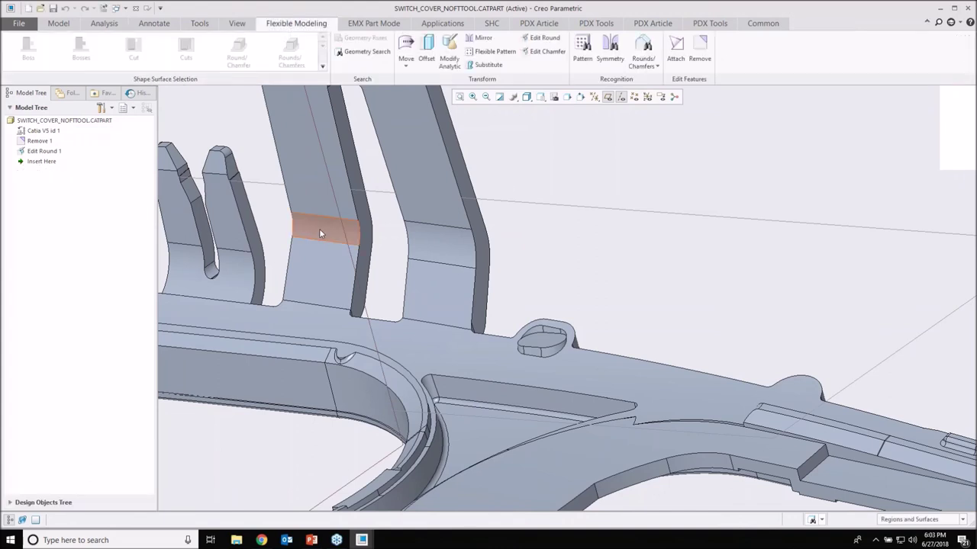
left_click(319, 228)
left_click(542, 37)
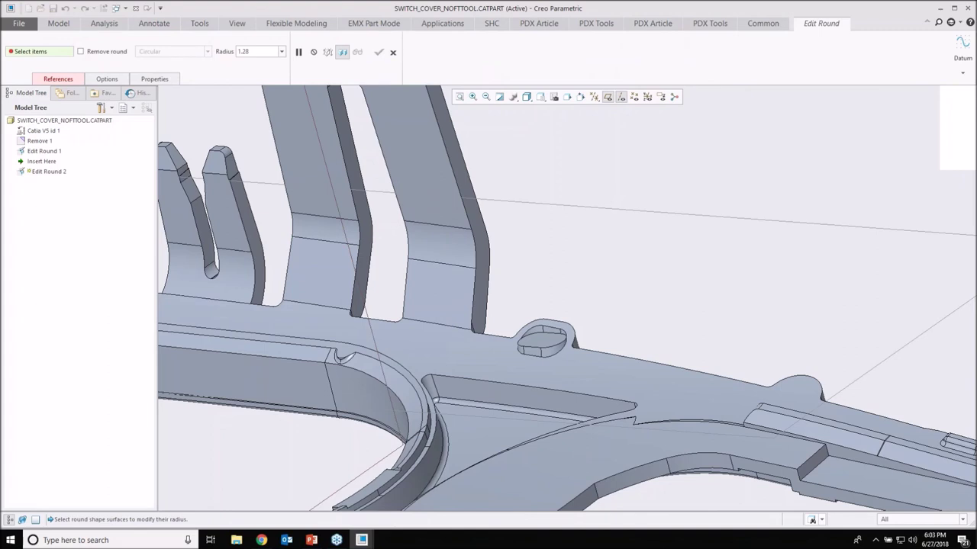
left_click(58, 78)
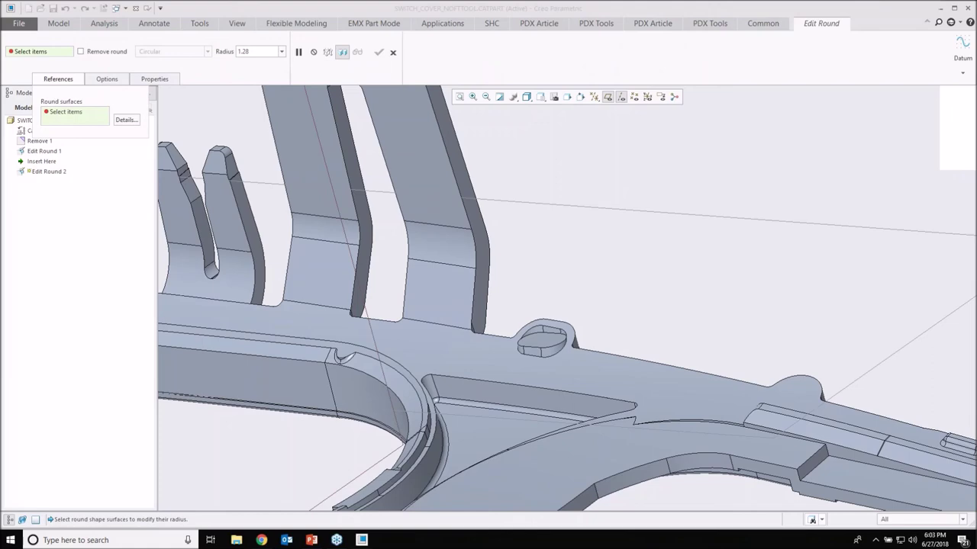
scroll(405, 244, "up", 2)
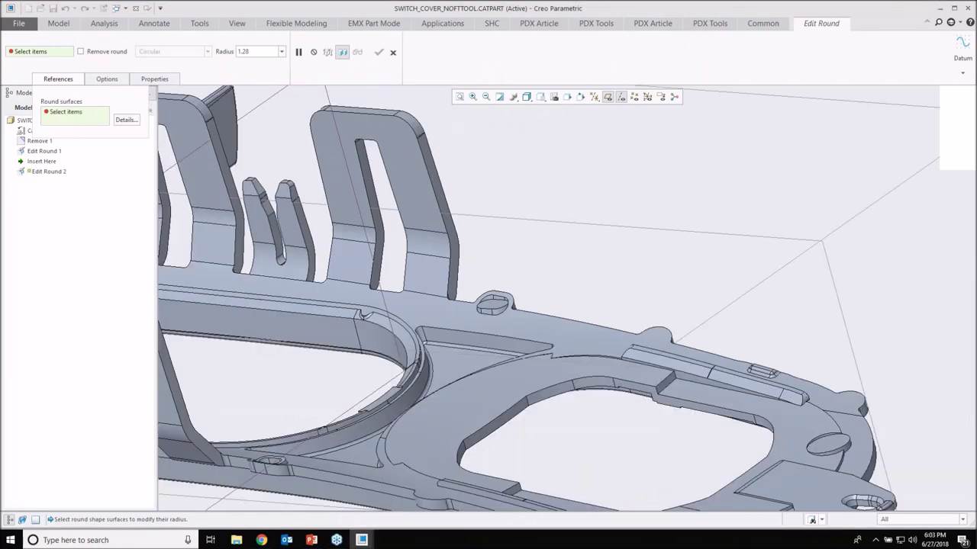
scroll(355, 238, "down", 4)
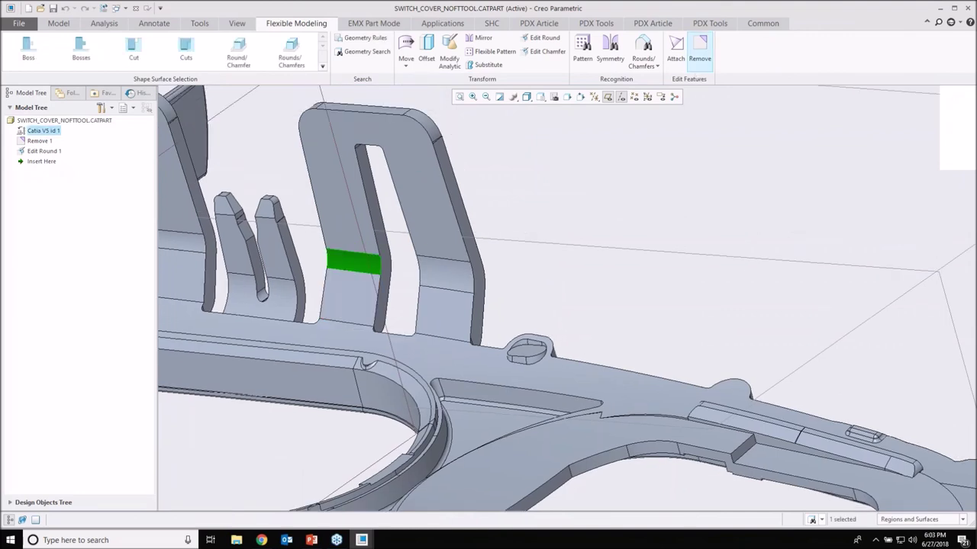
Step: Try to remove the inner bend surface on the clip's other leg
left_click(700, 49)
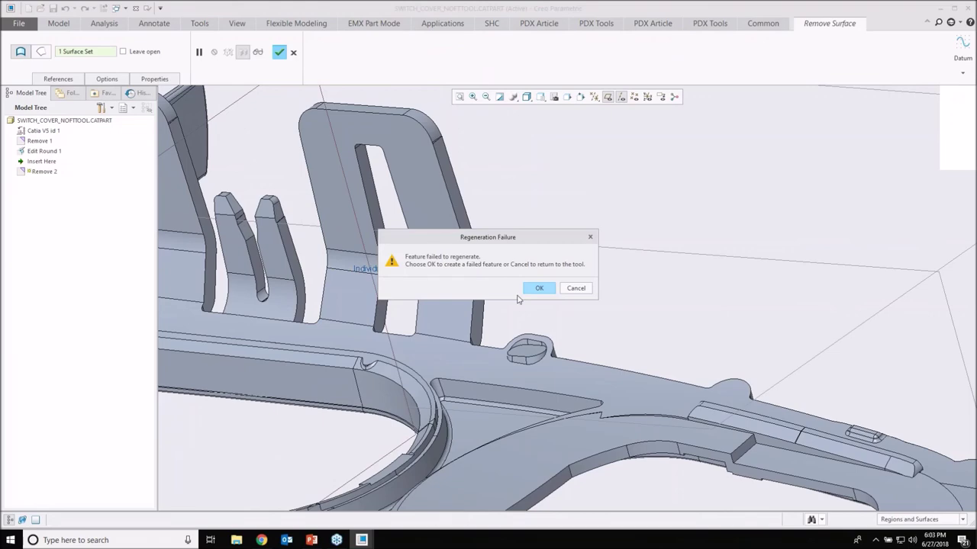
left_click(574, 289)
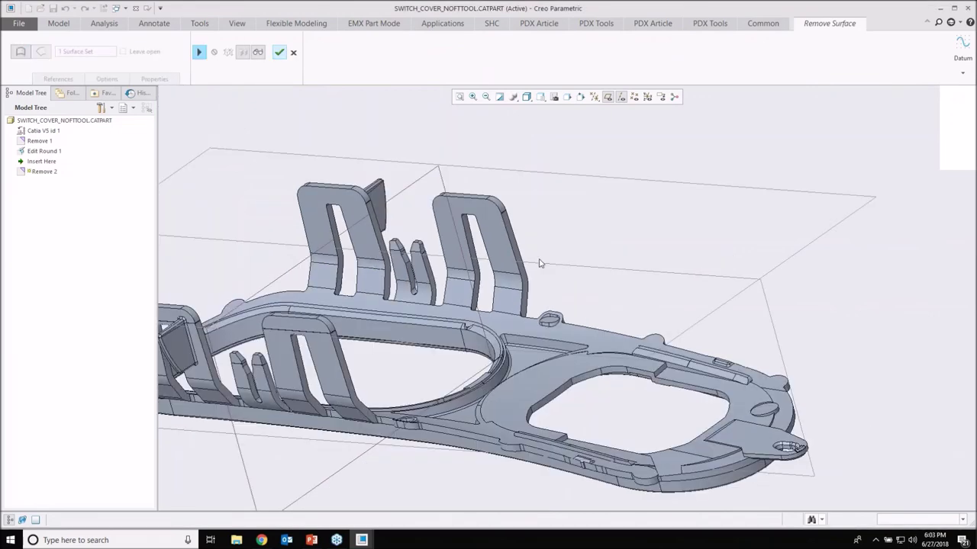
middle_click_drag(541, 263, 522, 274)
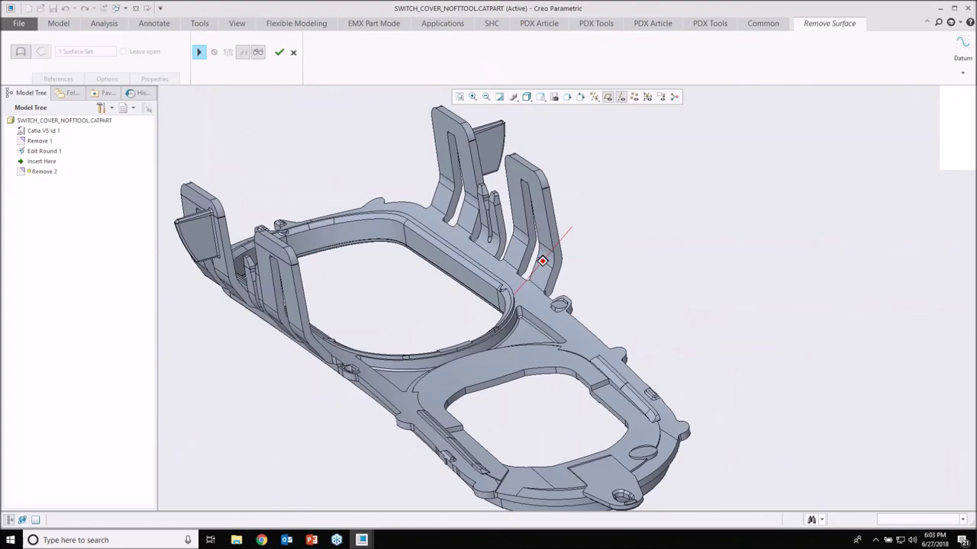
scroll(541, 261, "up", 5)
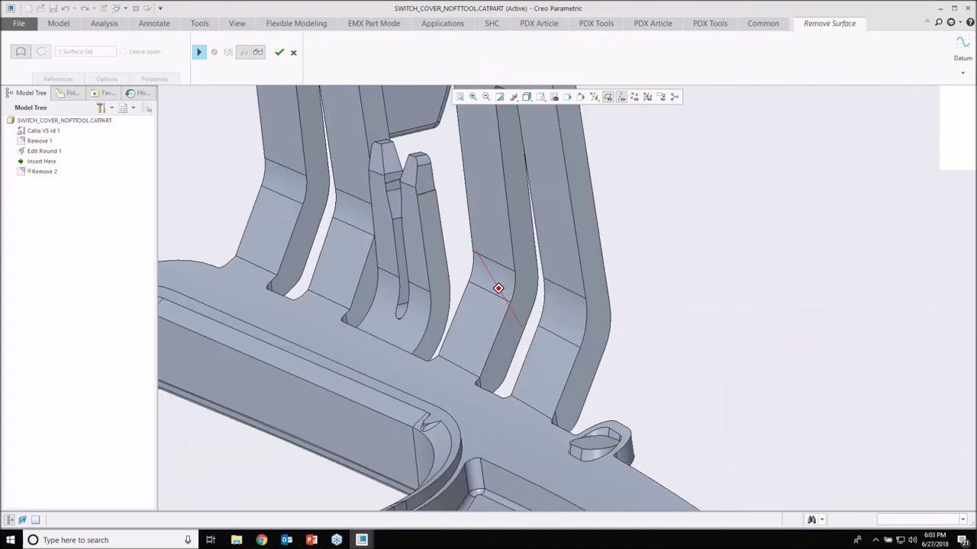
scroll(497, 288, "down", 3)
mouse_move(497, 288)
middle_mouse_down()
mouse_move(485, 274)
mouse_move(557, 280)
mouse_move(484, 315)
middle_mouse_up()
scroll(522, 306, "down", 1)
middle_click_drag(467, 221, 507, 259)
middle_click_drag(469, 300, 490, 281, "shift")
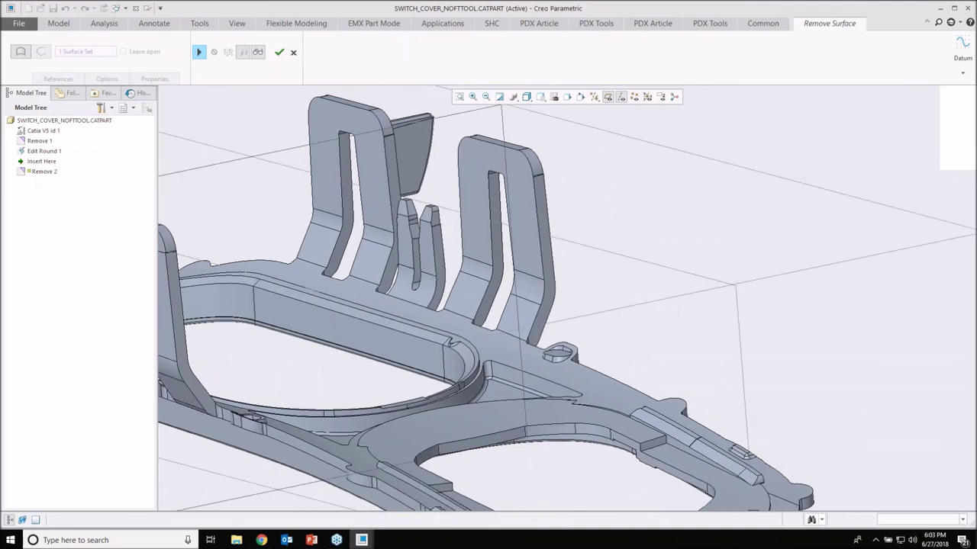
left_click(293, 52)
left_click(597, 221)
Step: Use Modify Analytic to set the radius of the rounded rim tab near the pair of small prongs to 1.5
scroll(597, 222, "up", 2)
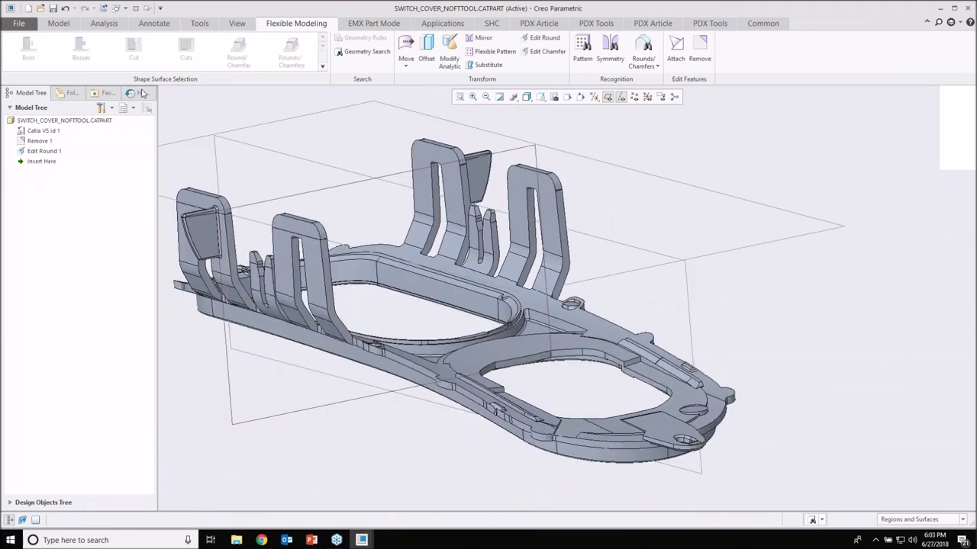
mouse_move(546, 224)
middle_mouse_down()
mouse_move(464, 297)
mouse_move(362, 276)
mouse_move(443, 304)
middle_mouse_up()
scroll(341, 382, "down", 3)
mouse_move(341, 383)
middle_mouse_down("shift")
mouse_move(440, 295)
mouse_move(462, 353)
mouse_move(453, 369)
middle_mouse_up("shift")
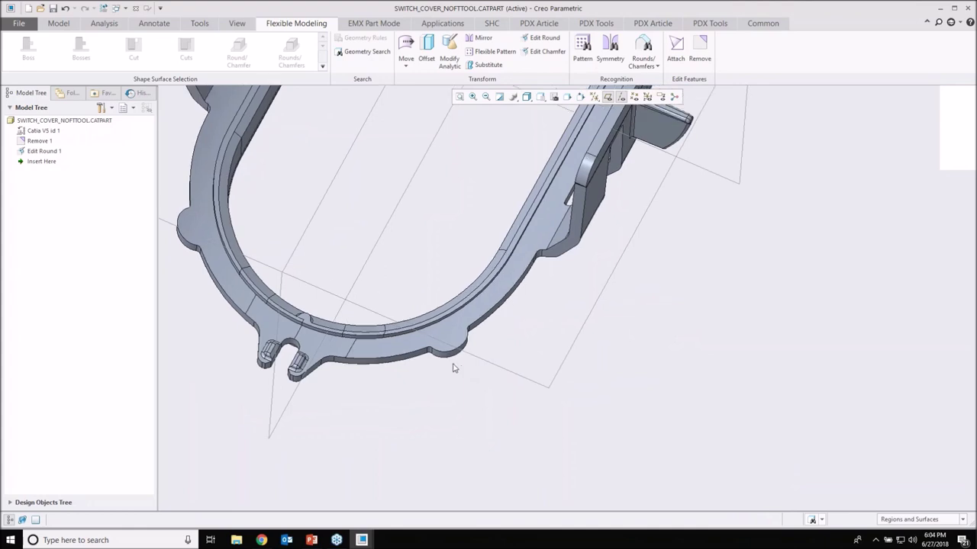
scroll(453, 368, "up", 3)
mouse_move(452, 369)
middle_mouse_down()
mouse_move(455, 307)
mouse_move(460, 324)
middle_mouse_up()
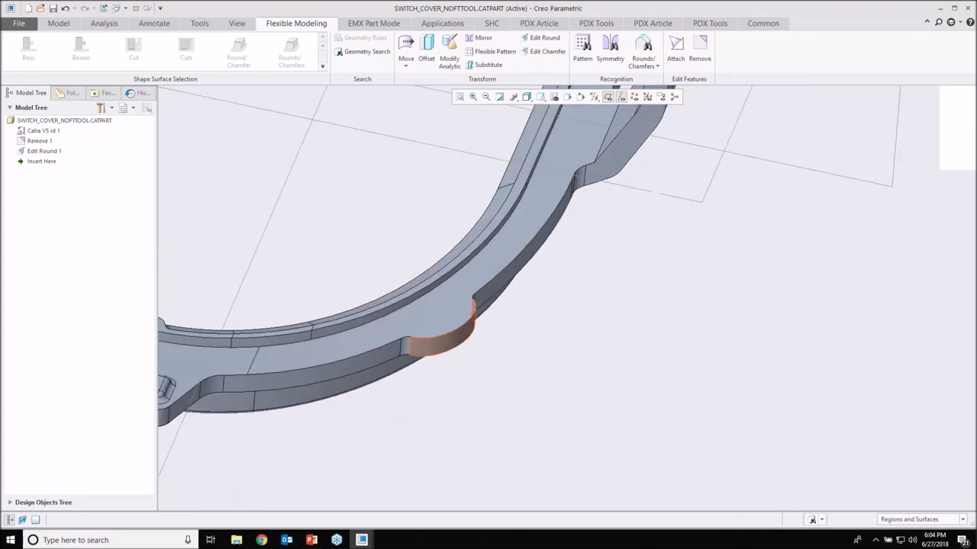
left_click(445, 340)
left_click(449, 298)
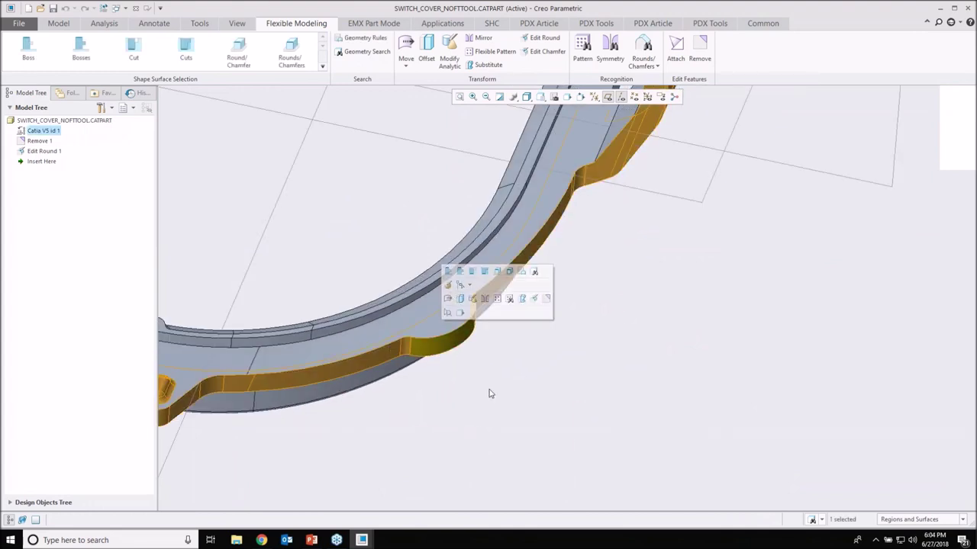
left_click(490, 393)
left_click(437, 351)
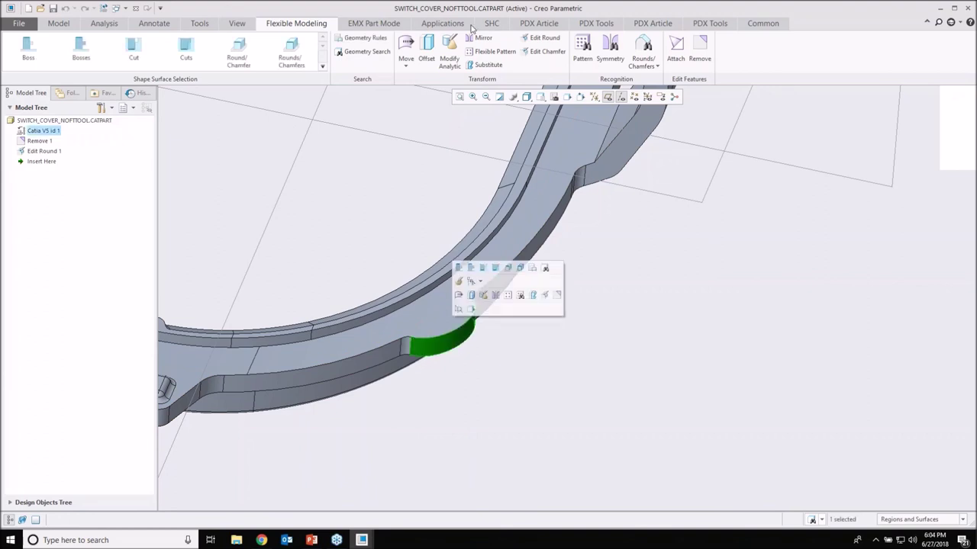
left_click(450, 52)
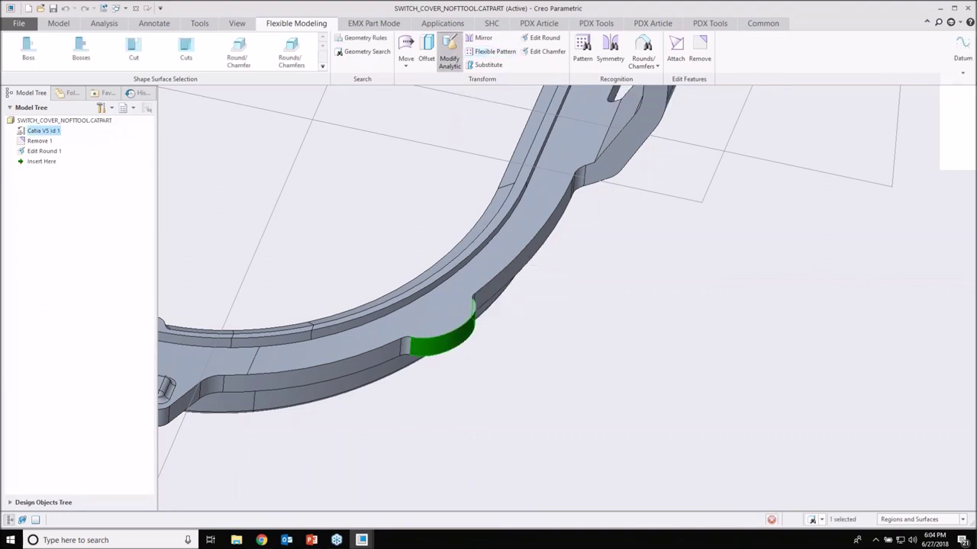
middle_click_drag(447, 271, 457, 341)
double_click(512, 323)
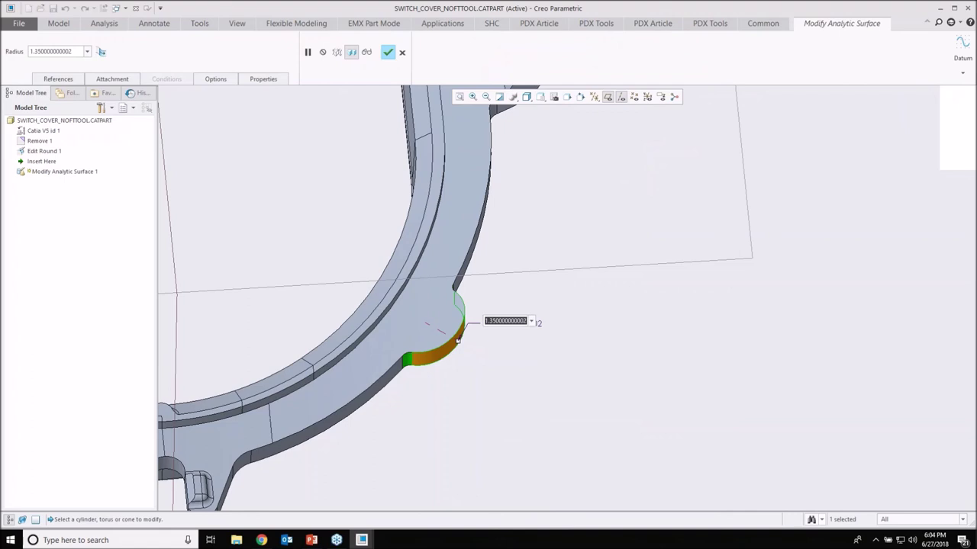
type("1.5")
key("Return")
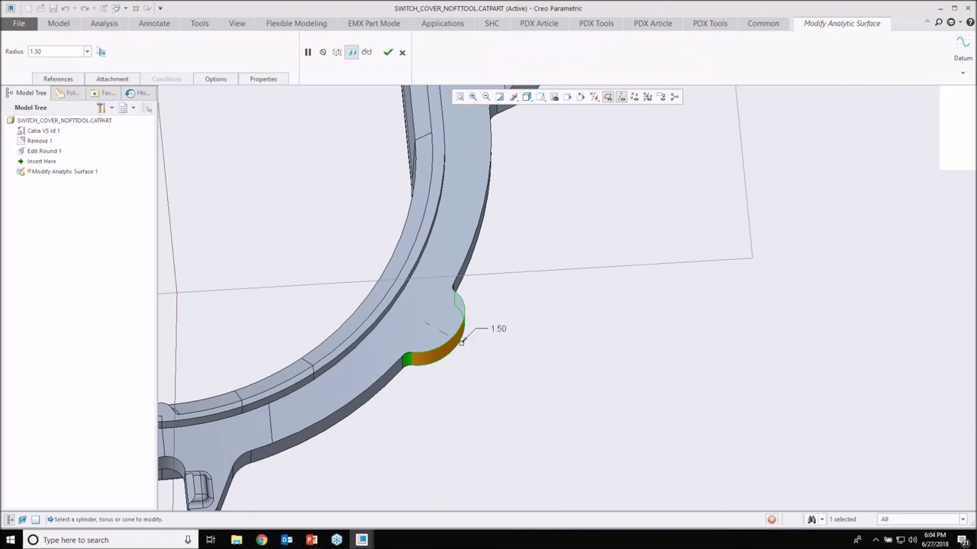
Step: Check the previewed tab and its adjoining rounds from above and below, and accept the radius modification
scroll(413, 357, "down", 3)
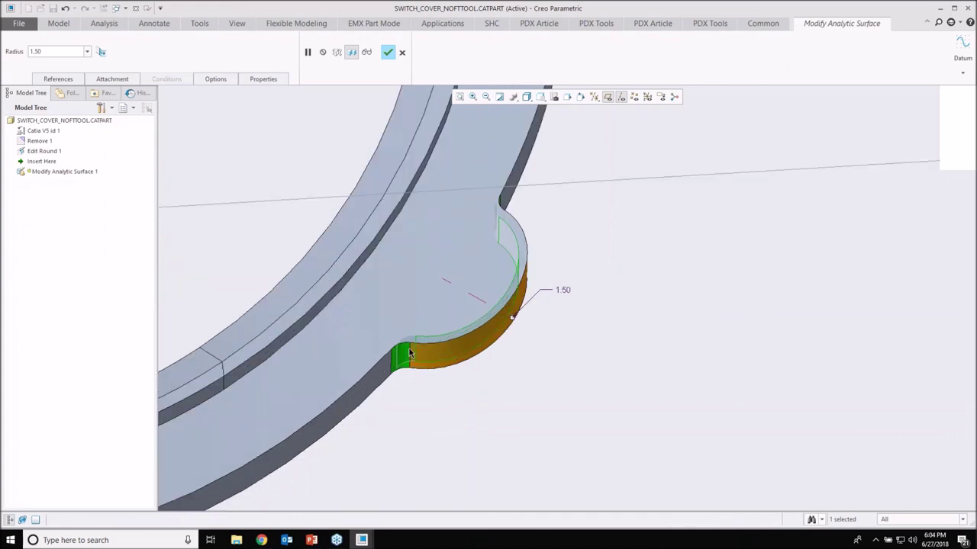
scroll(509, 345, "up", 1)
mouse_move(511, 346)
middle_mouse_down()
mouse_move(387, 232)
mouse_move(412, 438)
mouse_move(404, 460)
mouse_move(563, 364)
mouse_move(526, 328)
middle_mouse_up()
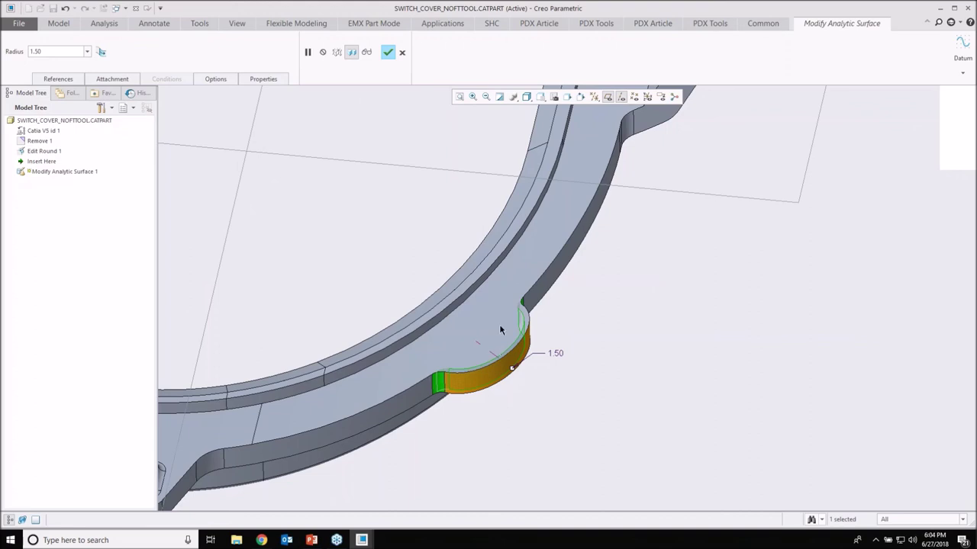
mouse_move(480, 350)
middle_mouse_down()
mouse_move(472, 254)
mouse_move(486, 233)
mouse_move(520, 303)
middle_mouse_up()
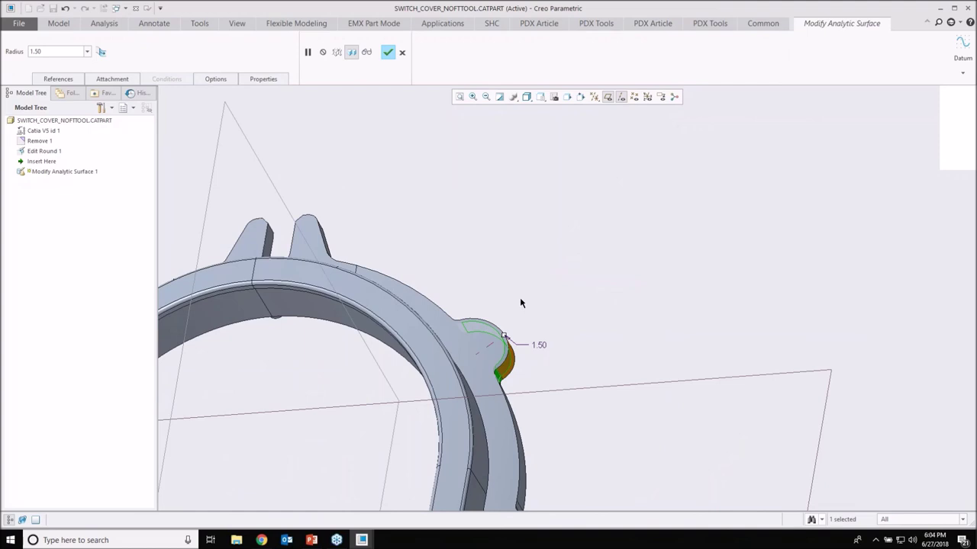
middle_click_drag(502, 318, 509, 244)
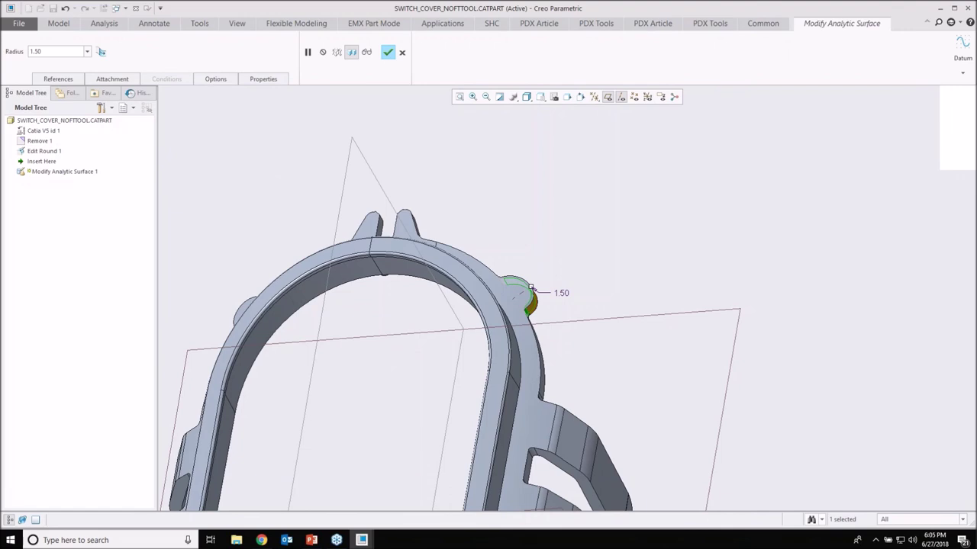
left_click(387, 52)
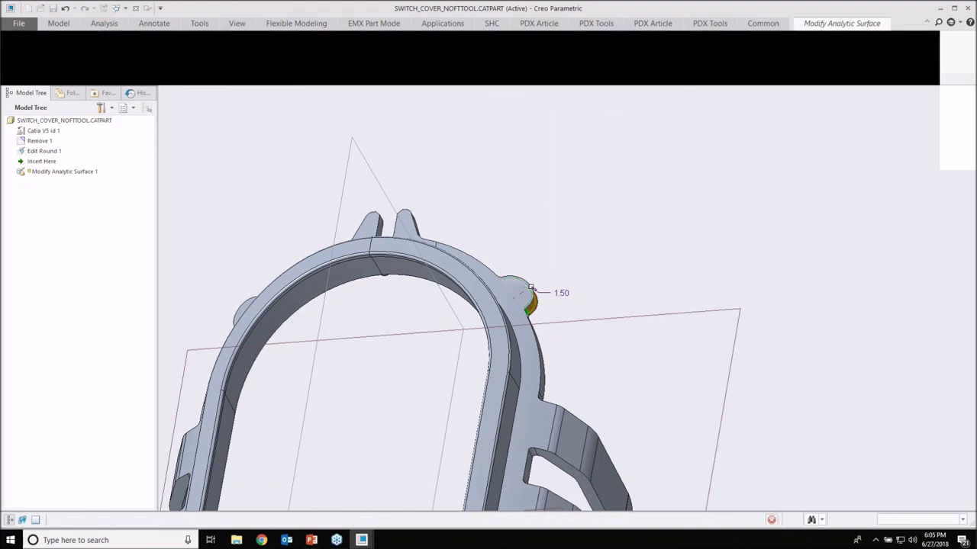
Step: Examine the modified tab together with the neighbouring clips, and switch to PowerPoint
scroll(453, 204, "up", 5)
middle_click_drag(467, 242, 456, 203)
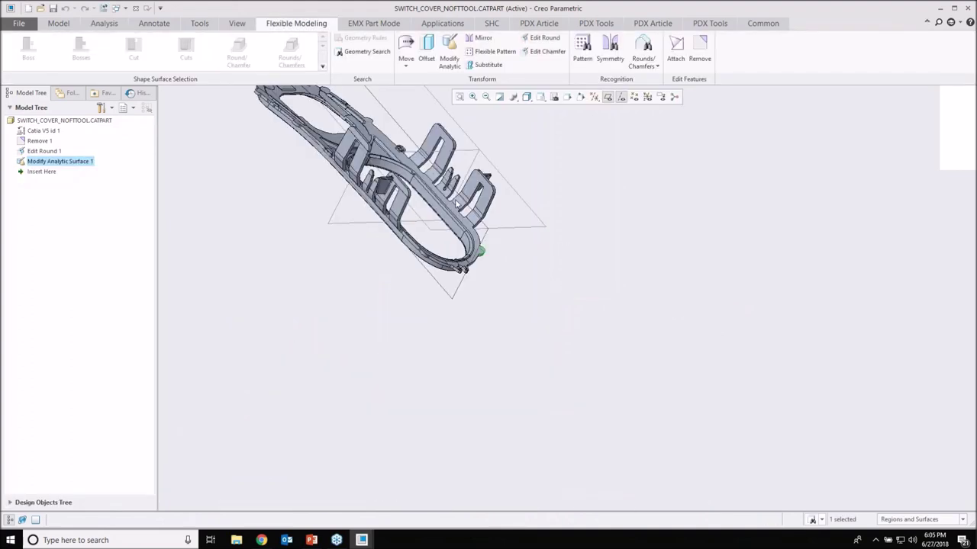
scroll(456, 203, "up", 4)
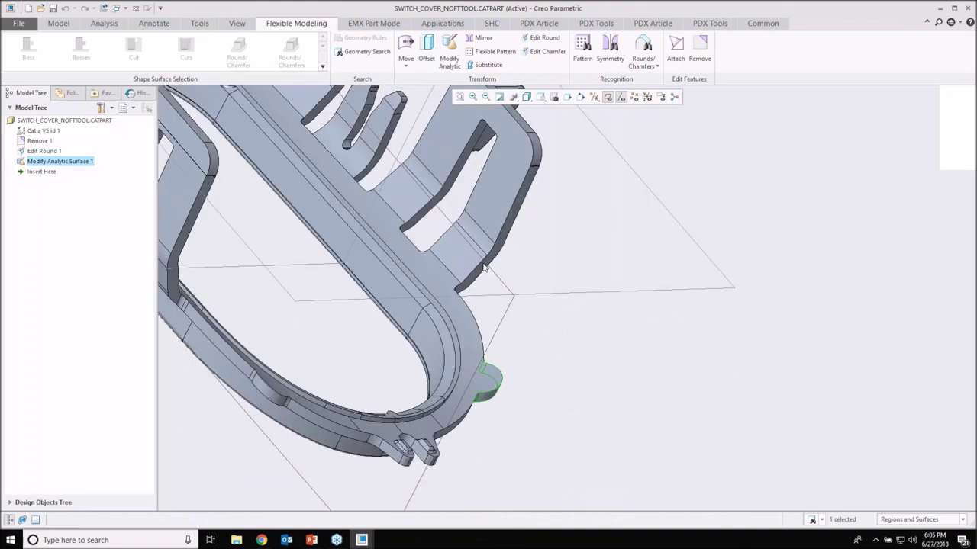
middle_click_drag(486, 268, 622, 283)
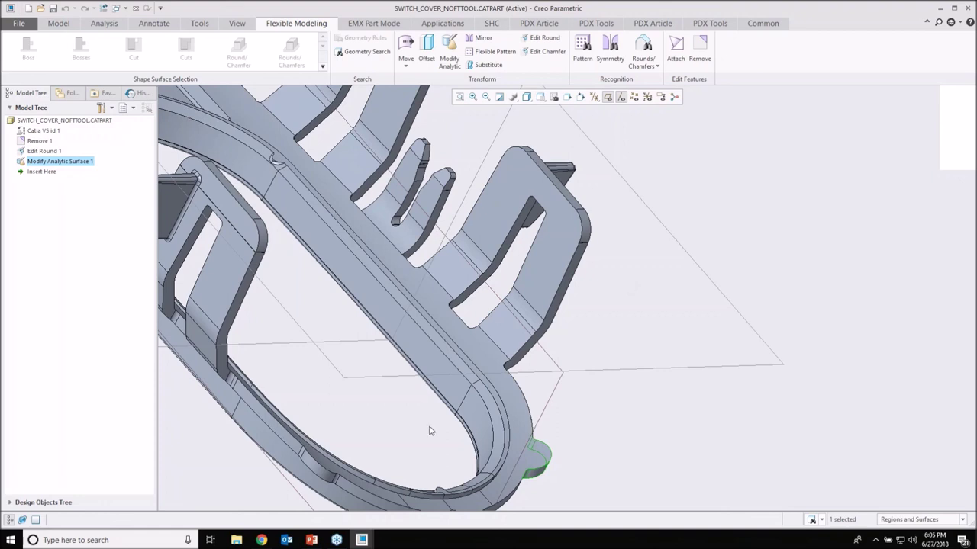
left_click(312, 540)
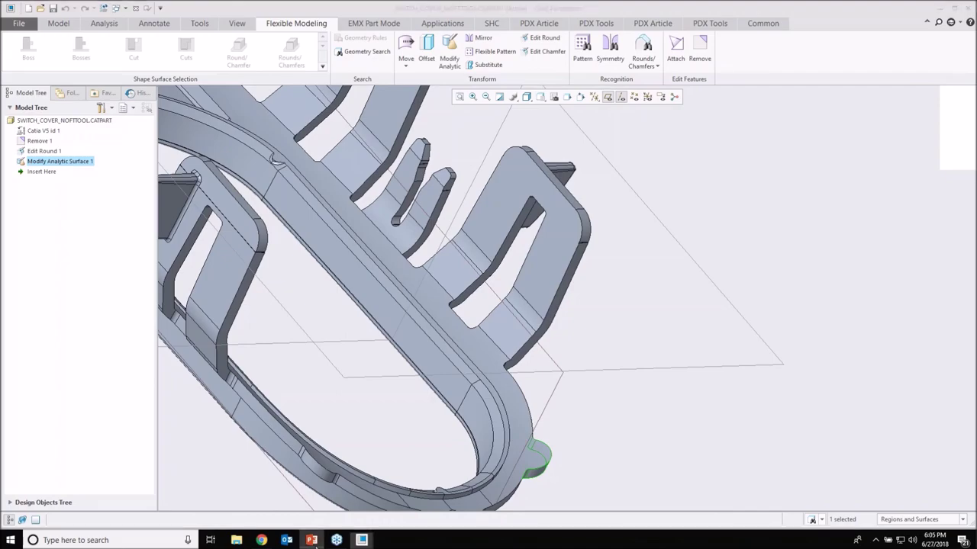